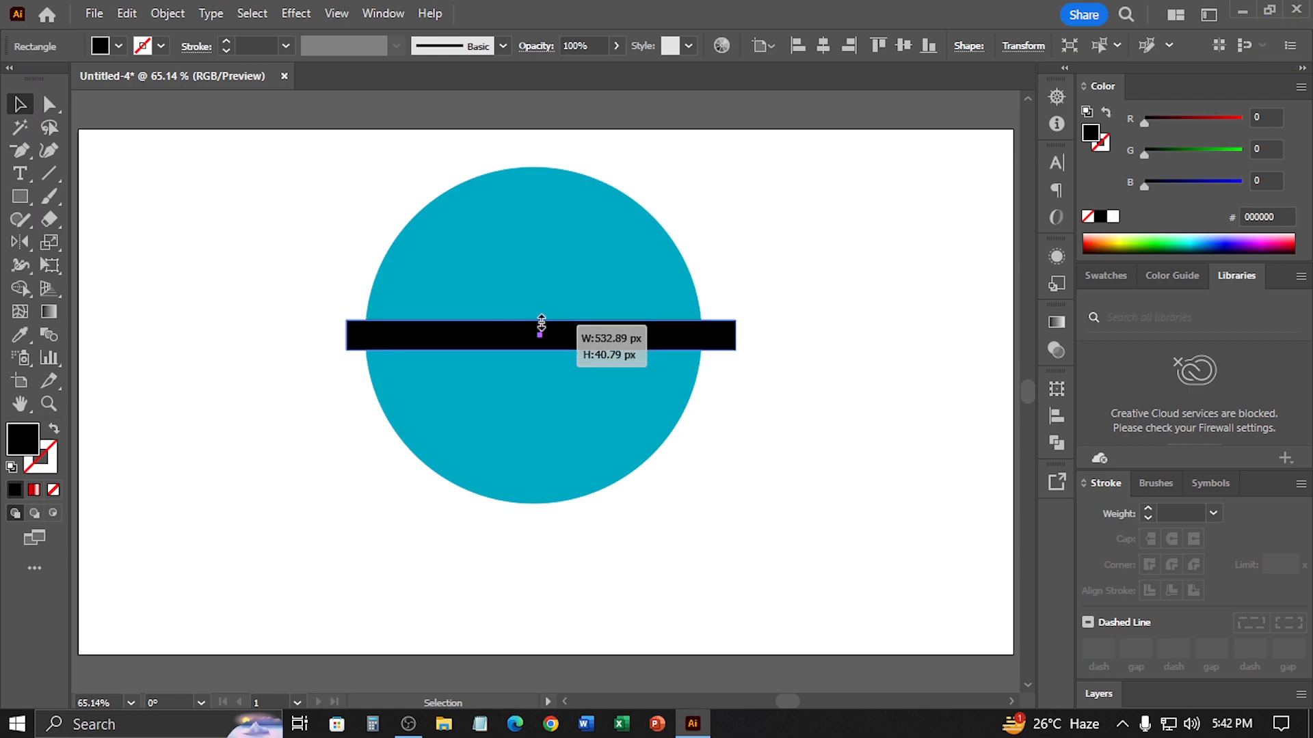
- Align the blue circle and the black bar on their horizontal and vertical centres
drag(282, 256, 567, 280)
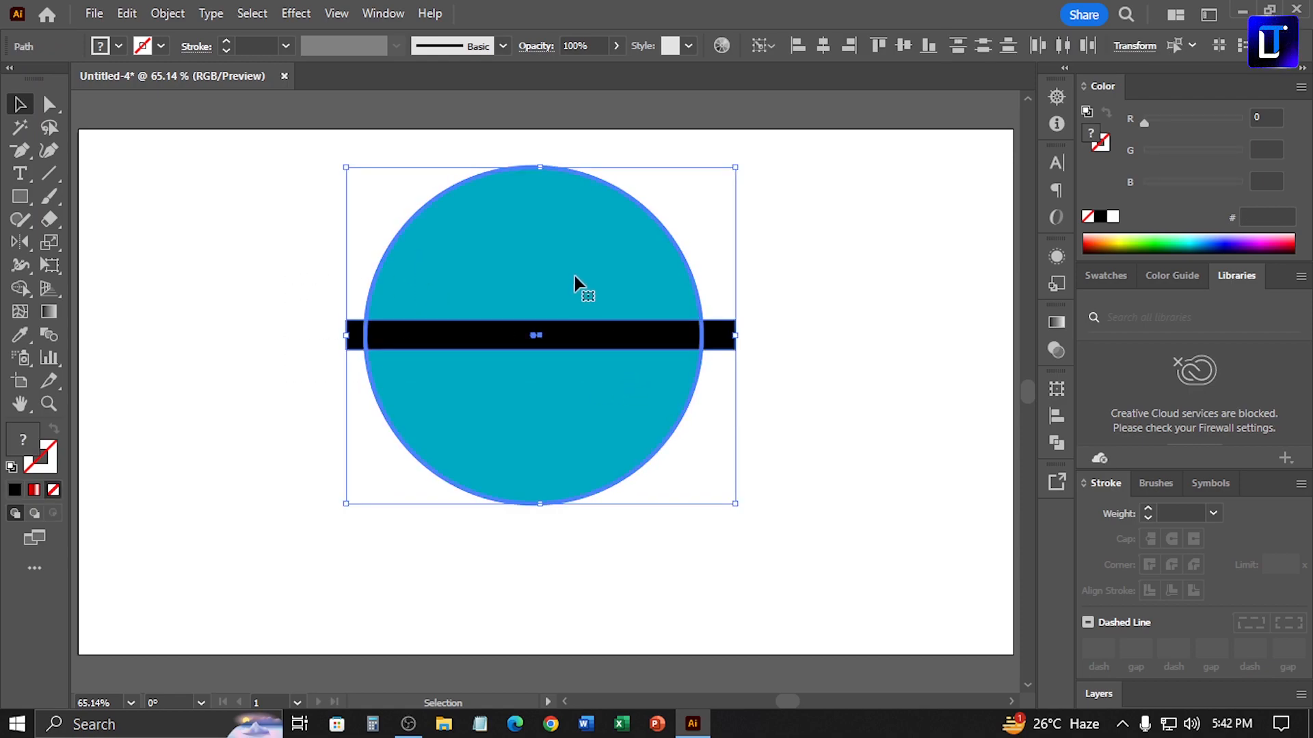
click(823, 45)
click(904, 46)
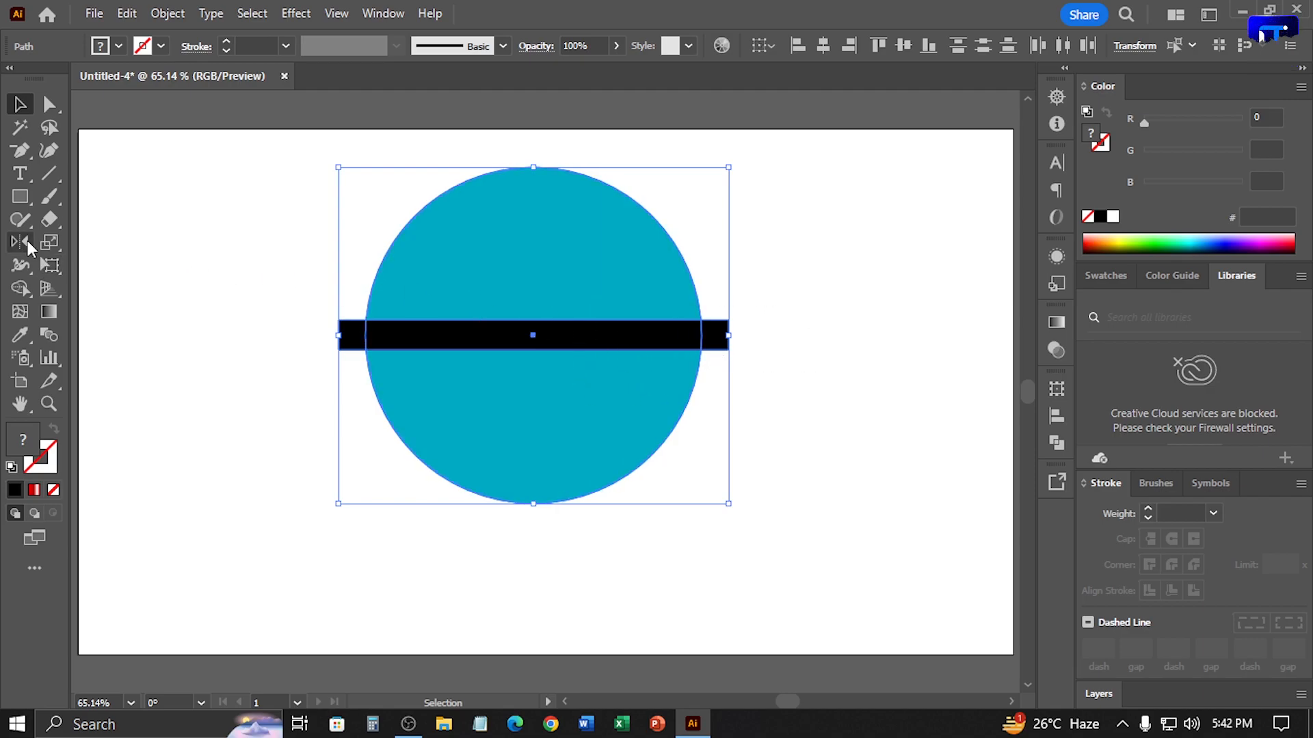
- Cut the bar and the band it covers out of the circle with Shape Builder, splitting the circle into two halves
click(19, 288)
drag(330, 337, 740, 339)
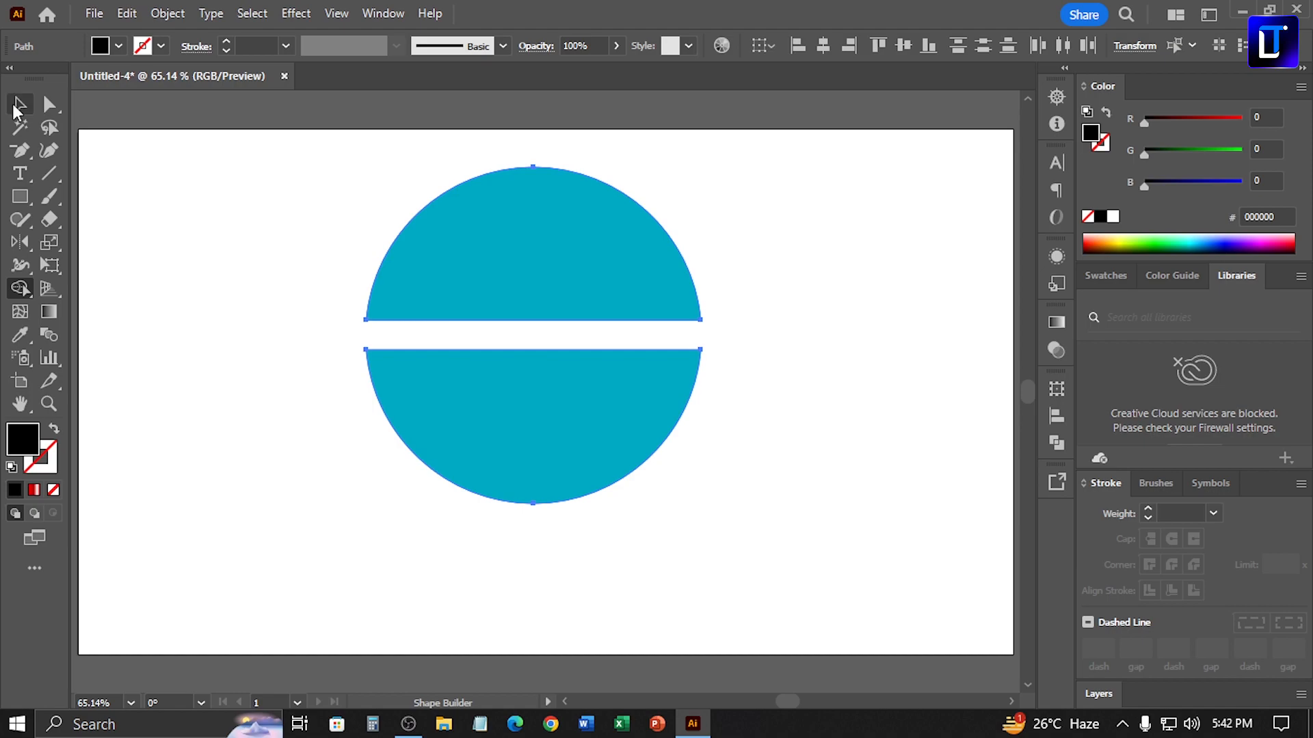
click(17, 108)
click(337, 281)
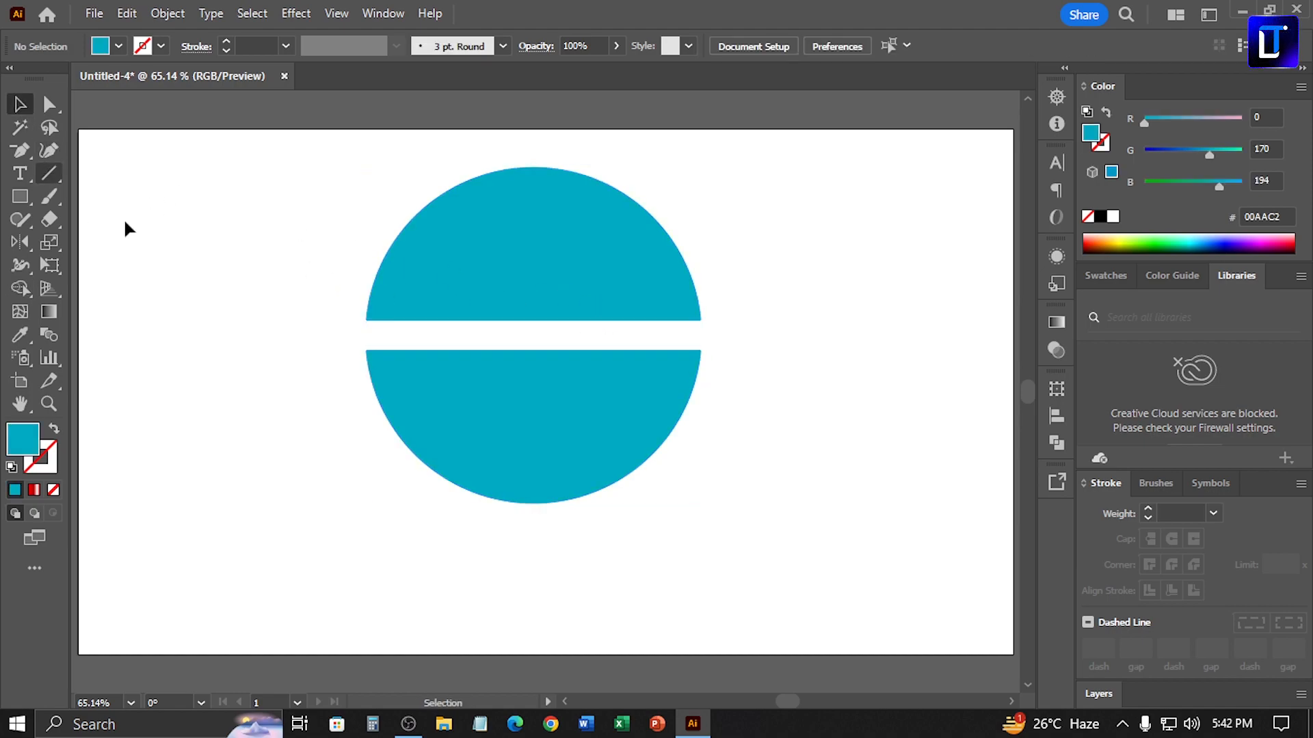
- Bend the upper half's flat edge into an S-curve with the Curvature tool, arching its middle up and pulling its left part down
click(463, 276)
click(49, 150)
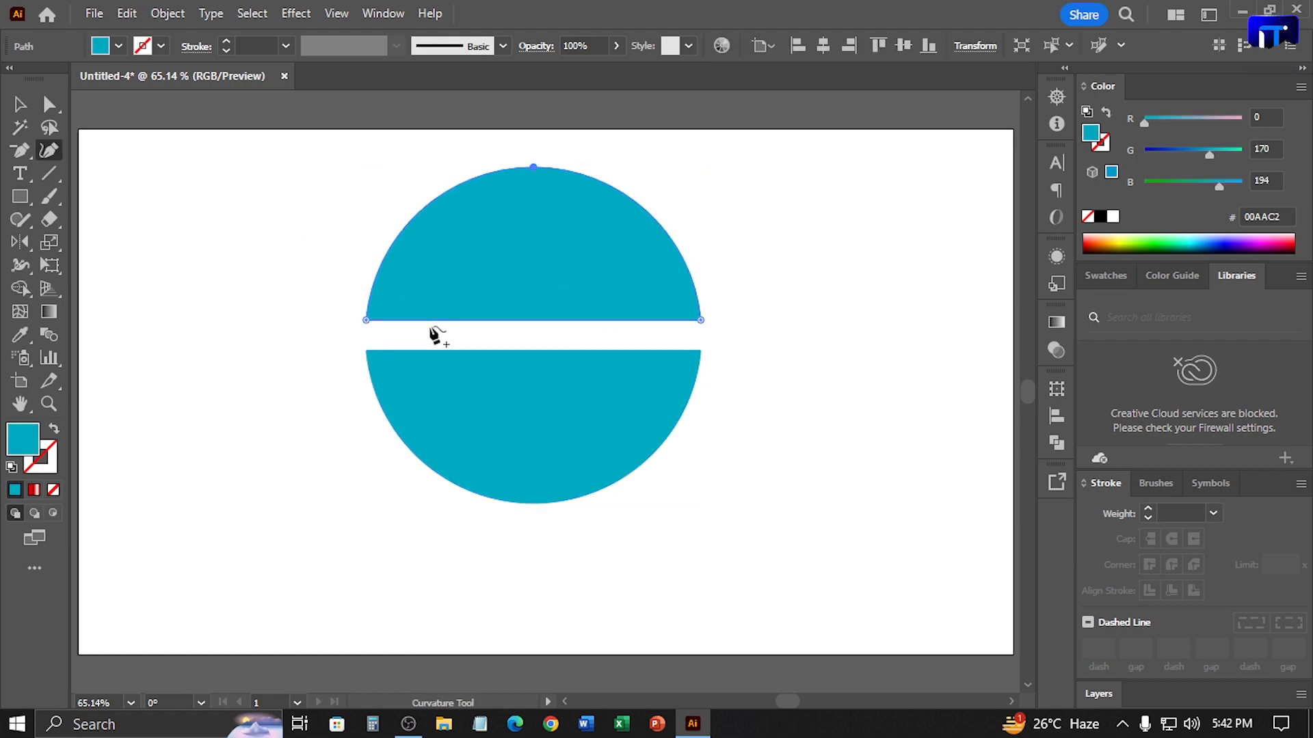
drag(543, 319, 541, 231)
drag(432, 265, 473, 314)
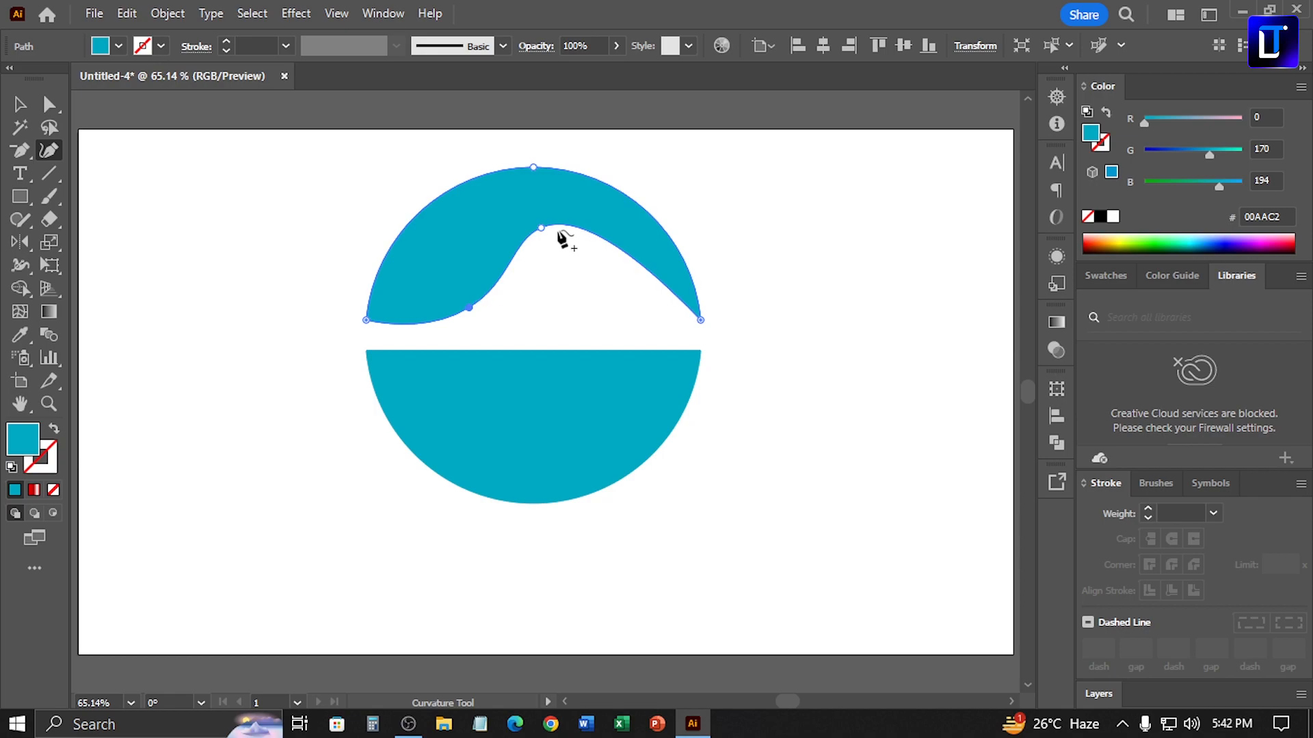
- Fine-tune the two curvature points on the upper half's lower edge, shifting the crest slightly right and up and the trough right
drag(545, 228, 563, 236)
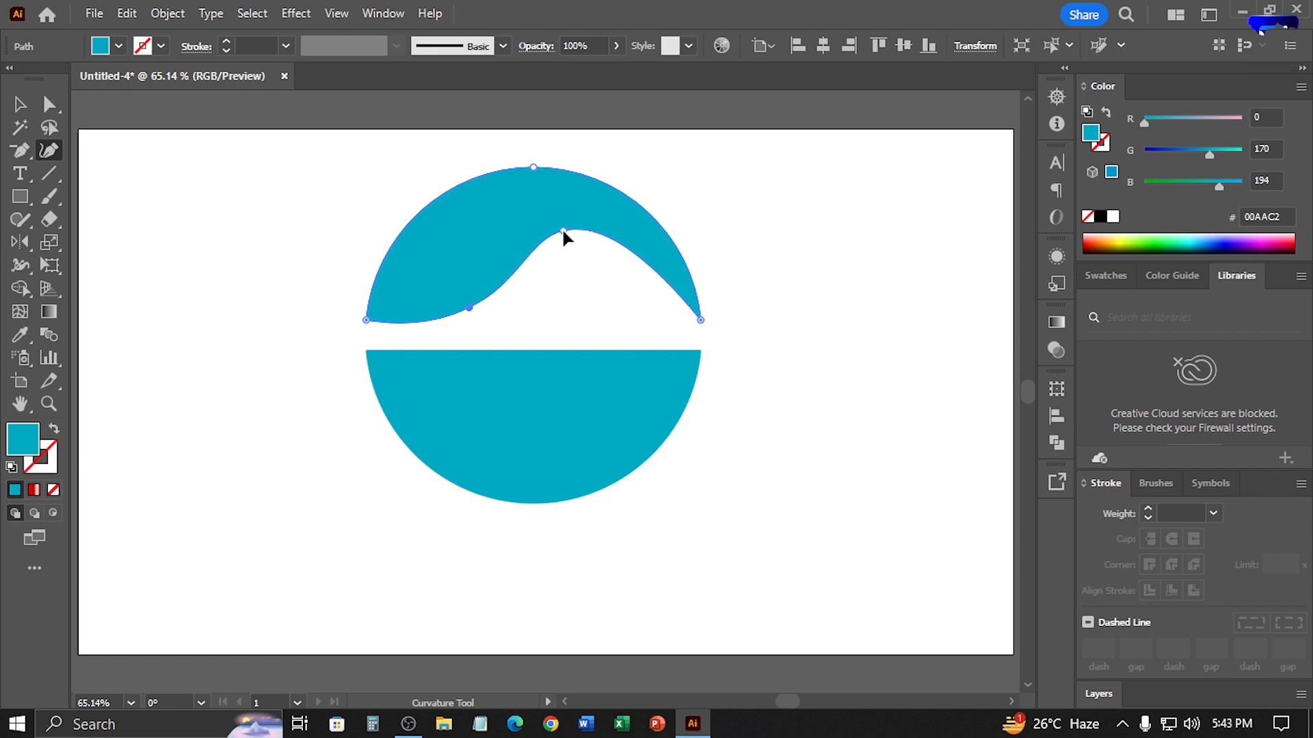
drag(470, 309, 490, 317)
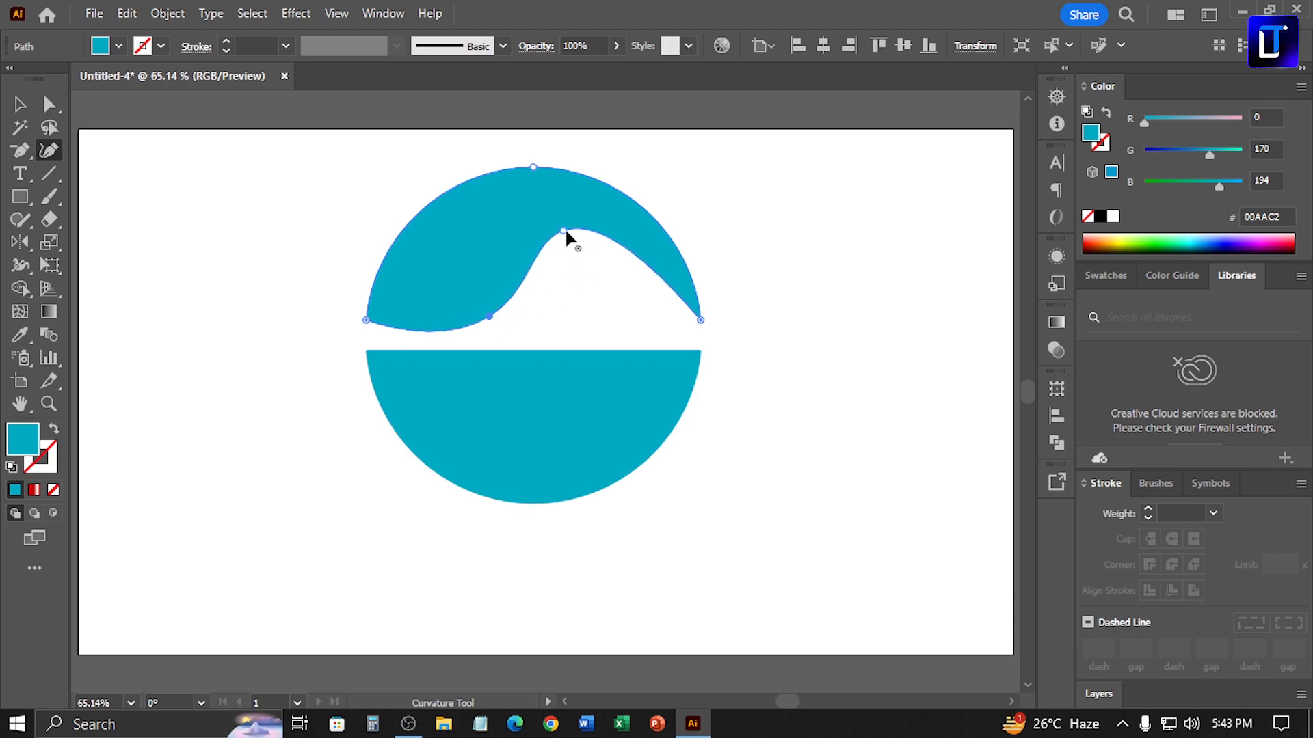
drag(564, 232, 569, 220)
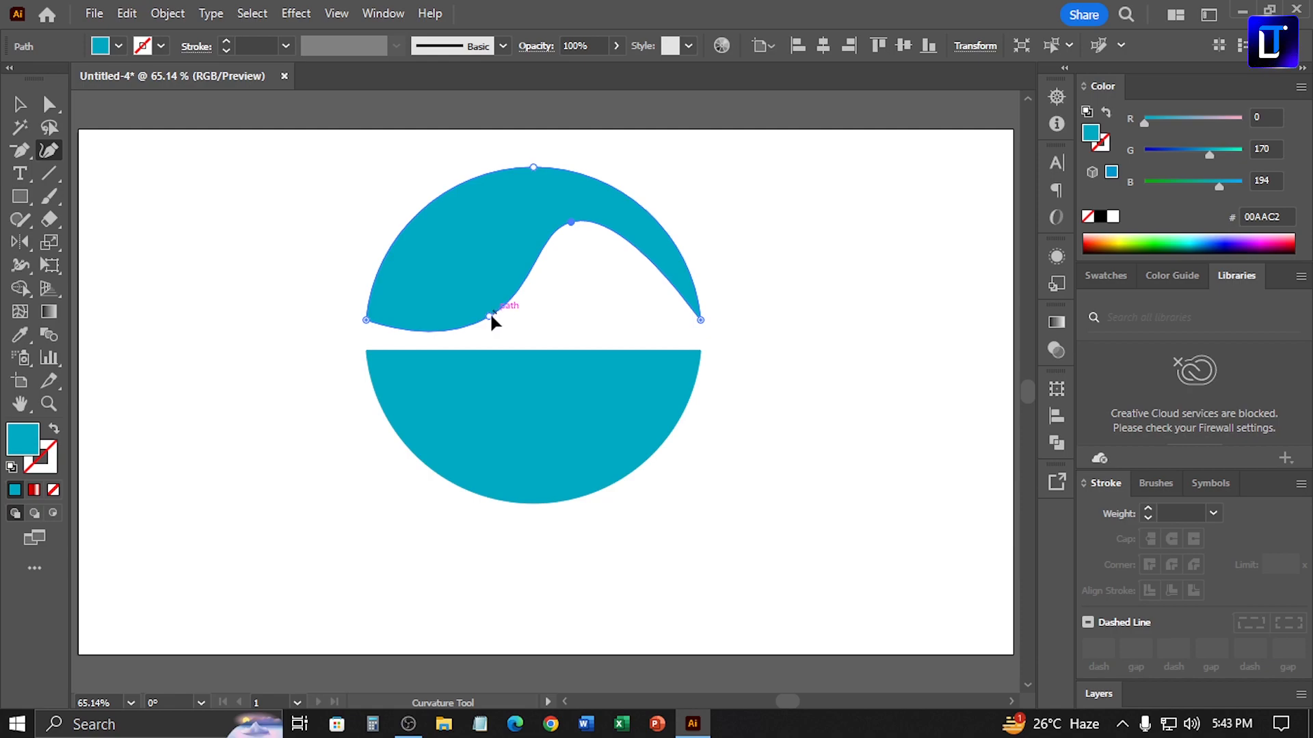
drag(490, 318, 494, 319)
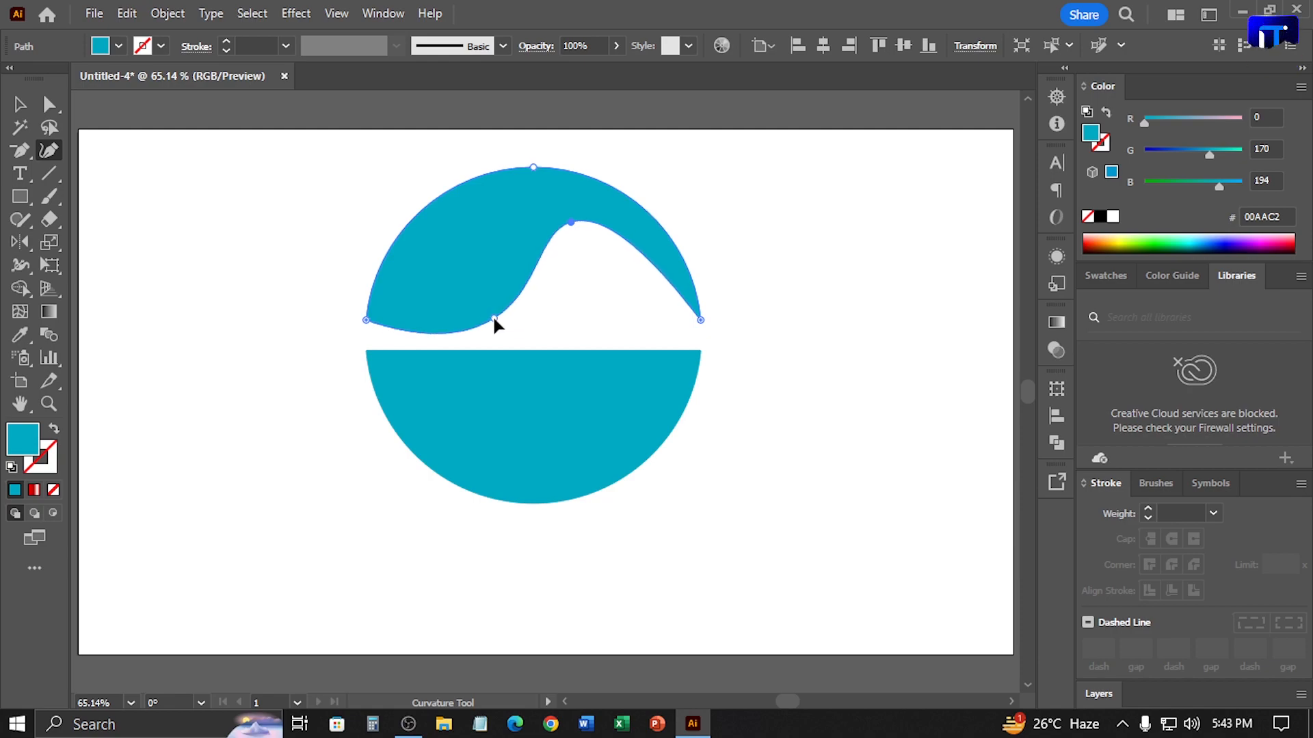
click(19, 103)
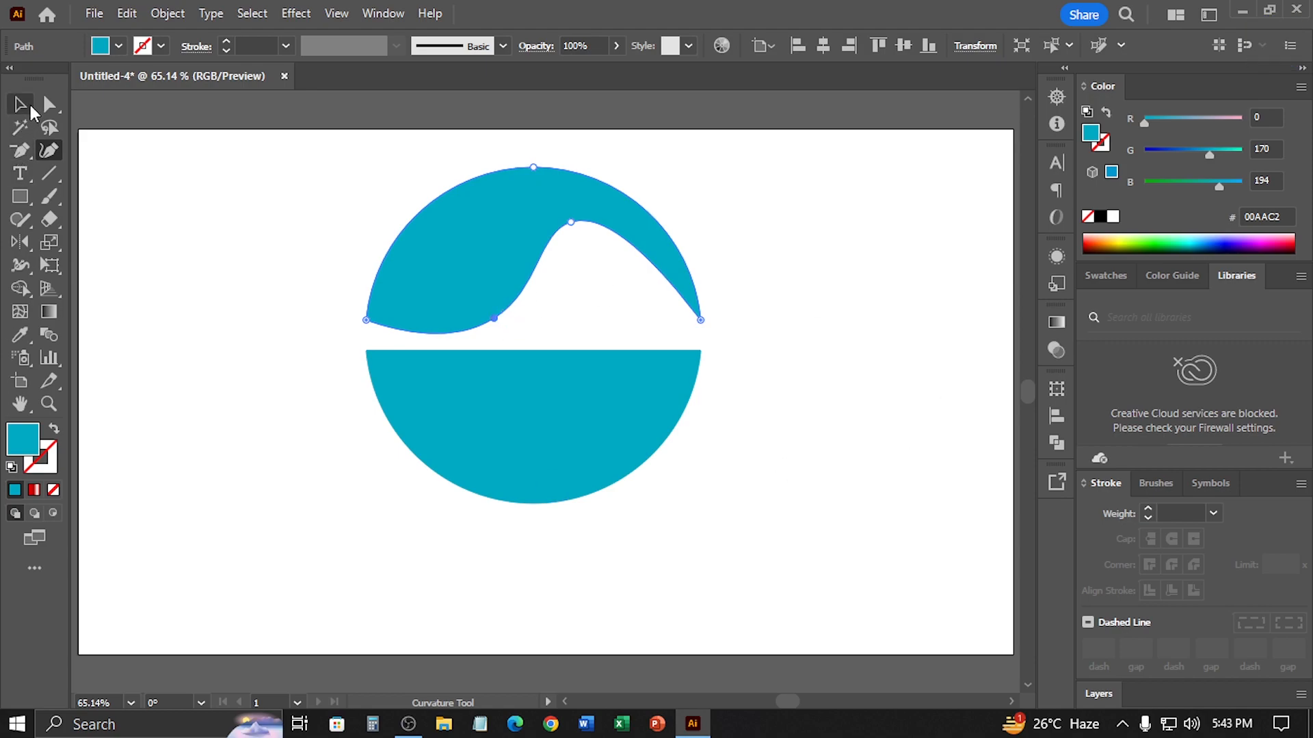
- Copy the curved upper shape, paste it in front in place, and recolour the copy pink by setting red to 255
click(346, 181)
click(486, 246)
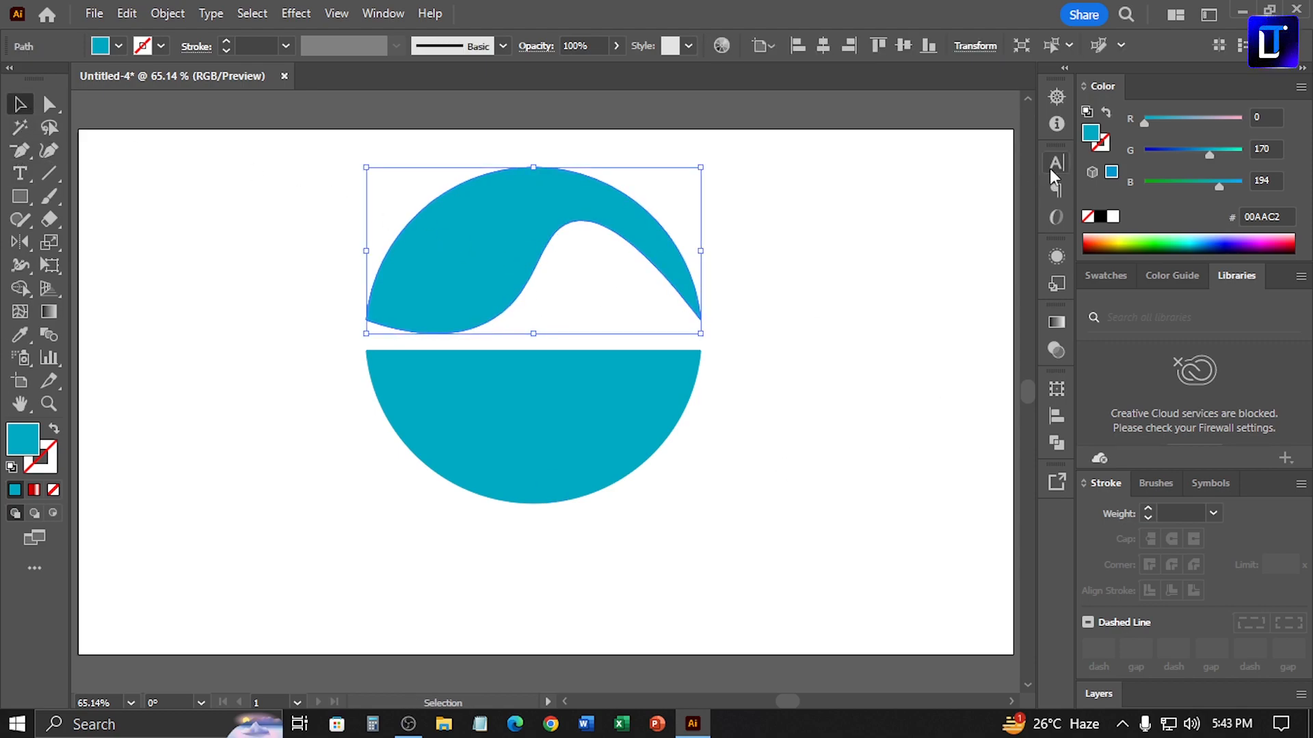
click(1148, 150)
key(ctrl+z)
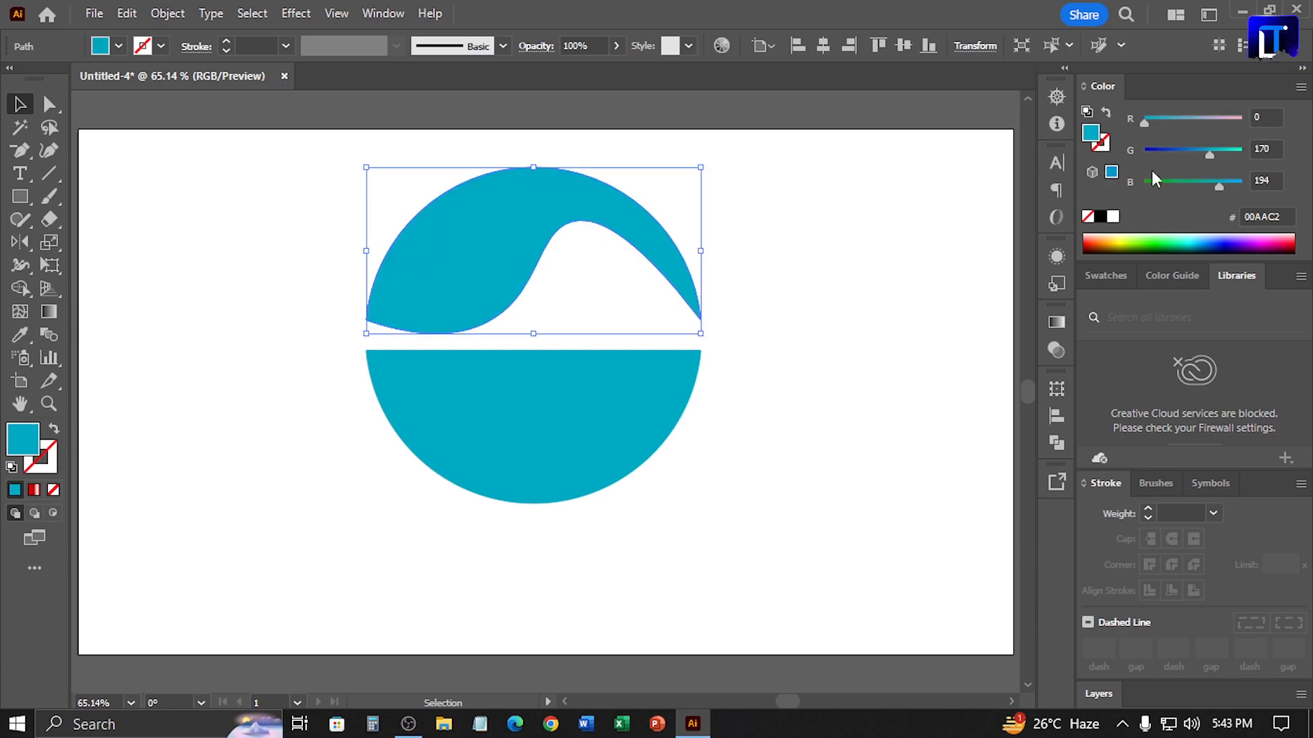
right_click(505, 241)
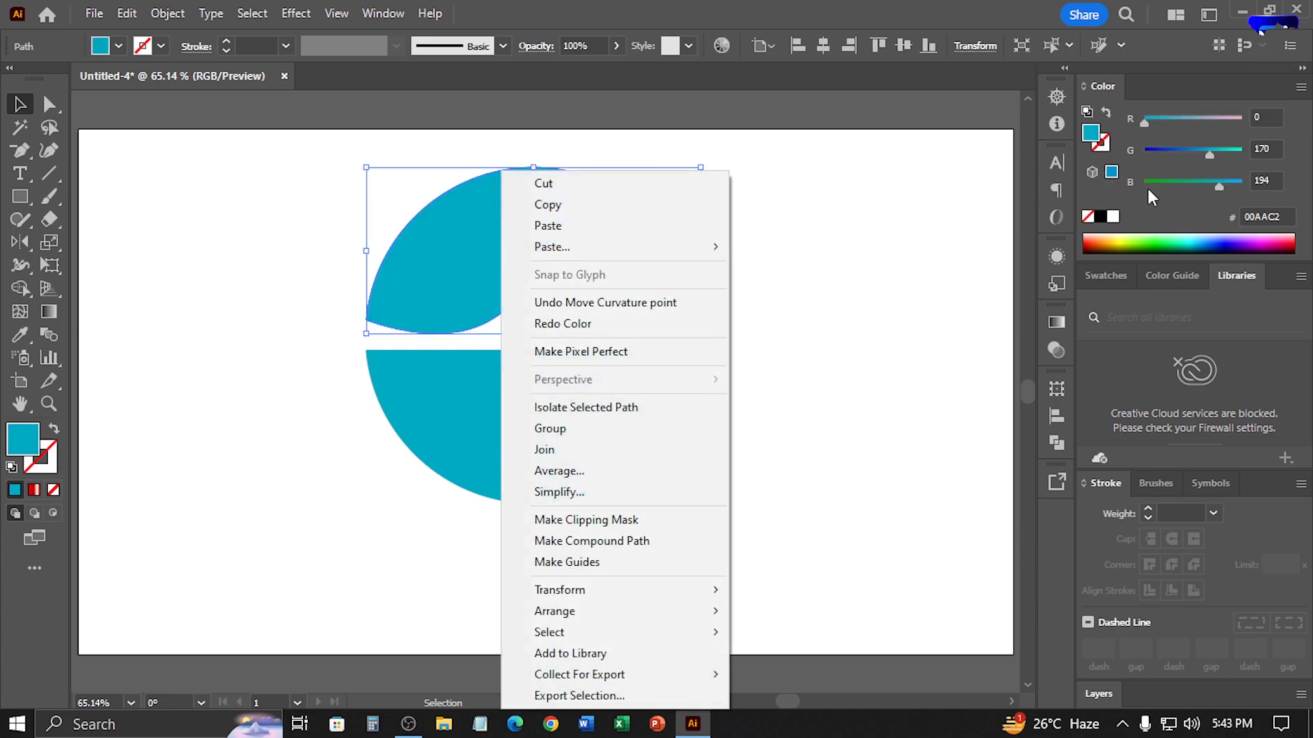
click(585, 208)
click(166, 13)
mouse_move(136, 15)
click(220, 148)
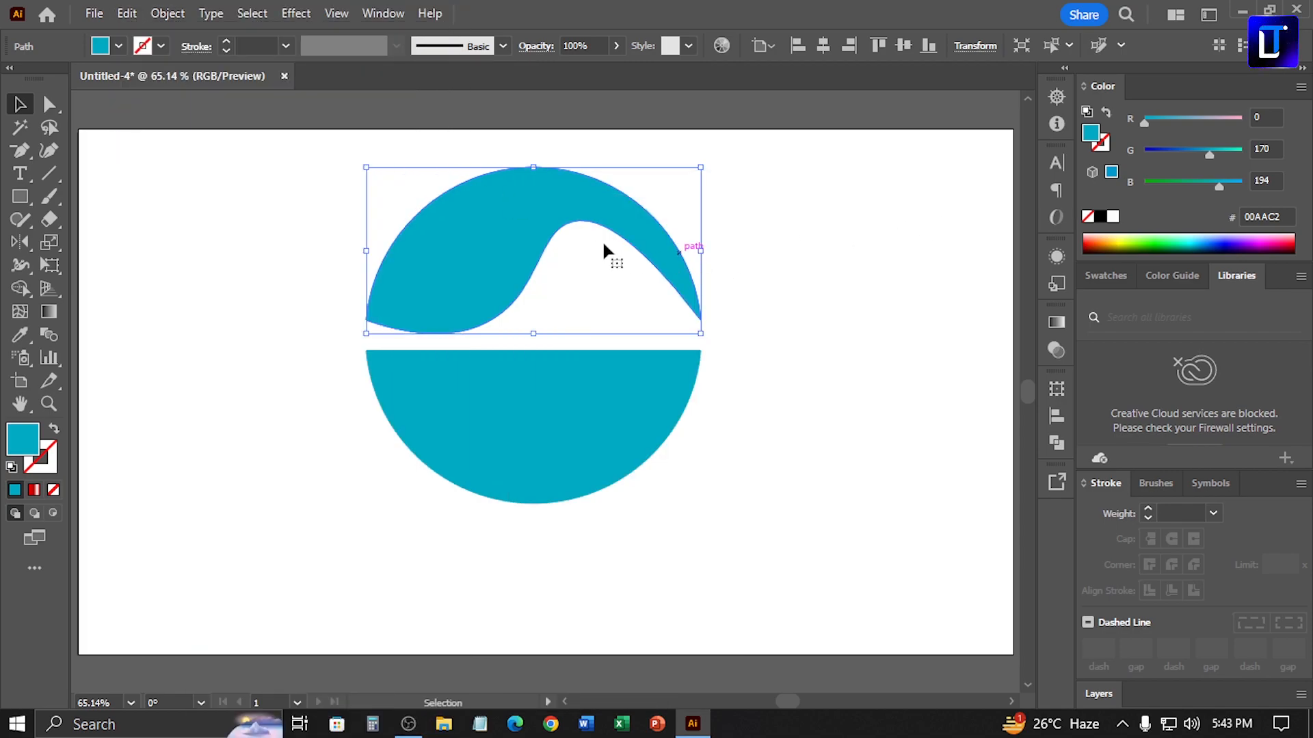
click(1242, 121)
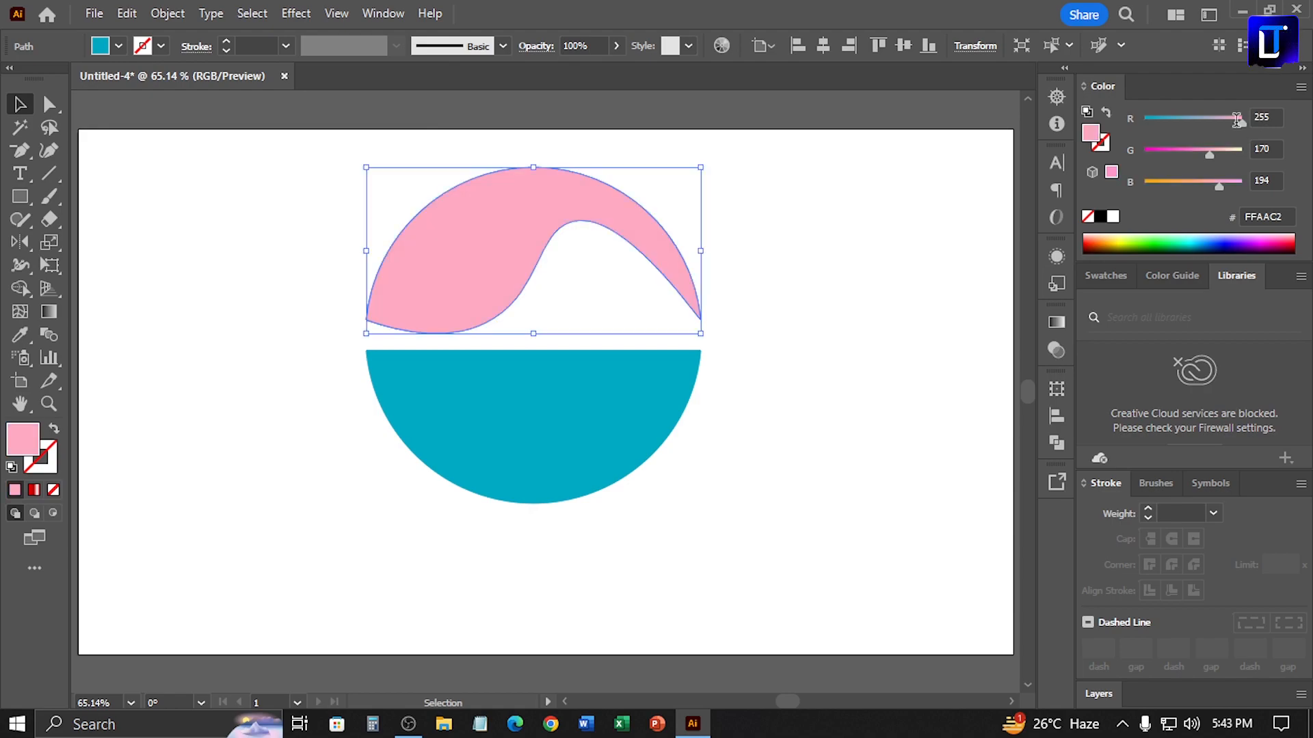
right_click(511, 198)
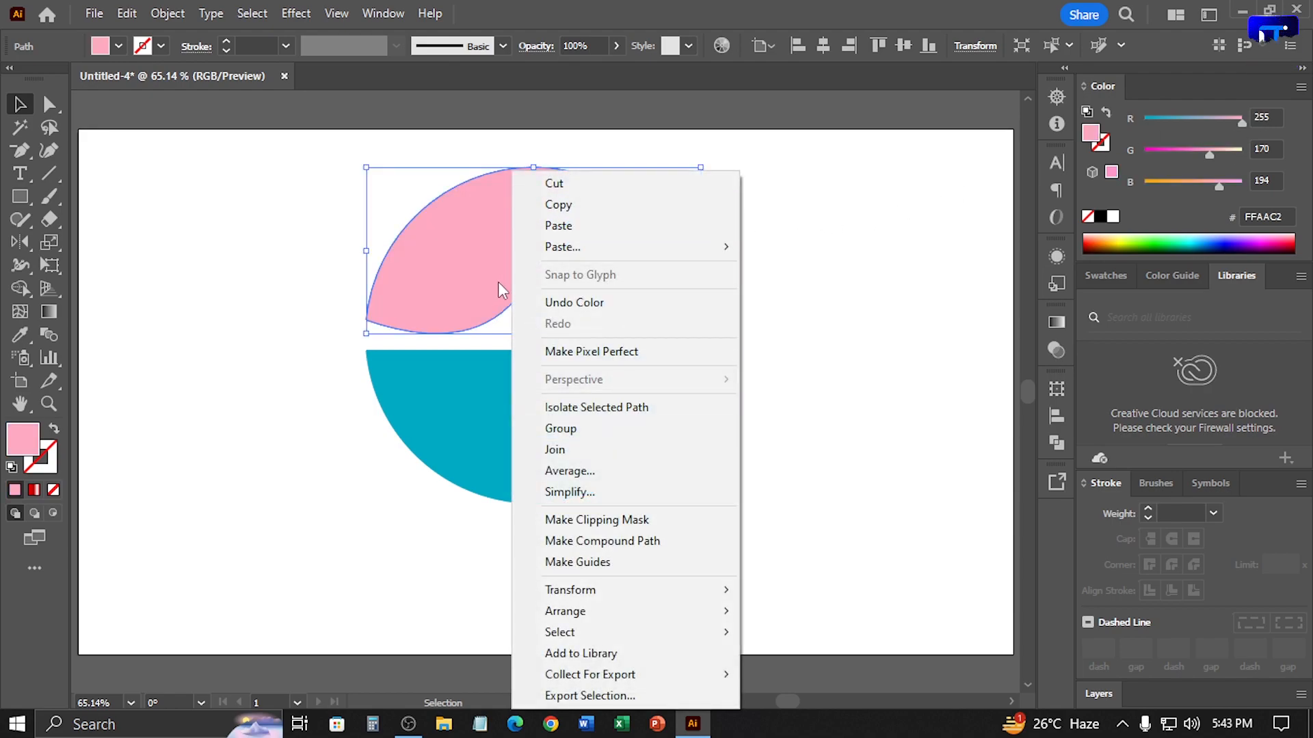
click(226, 258)
drag(508, 244, 424, 244)
key(ctrl+z)
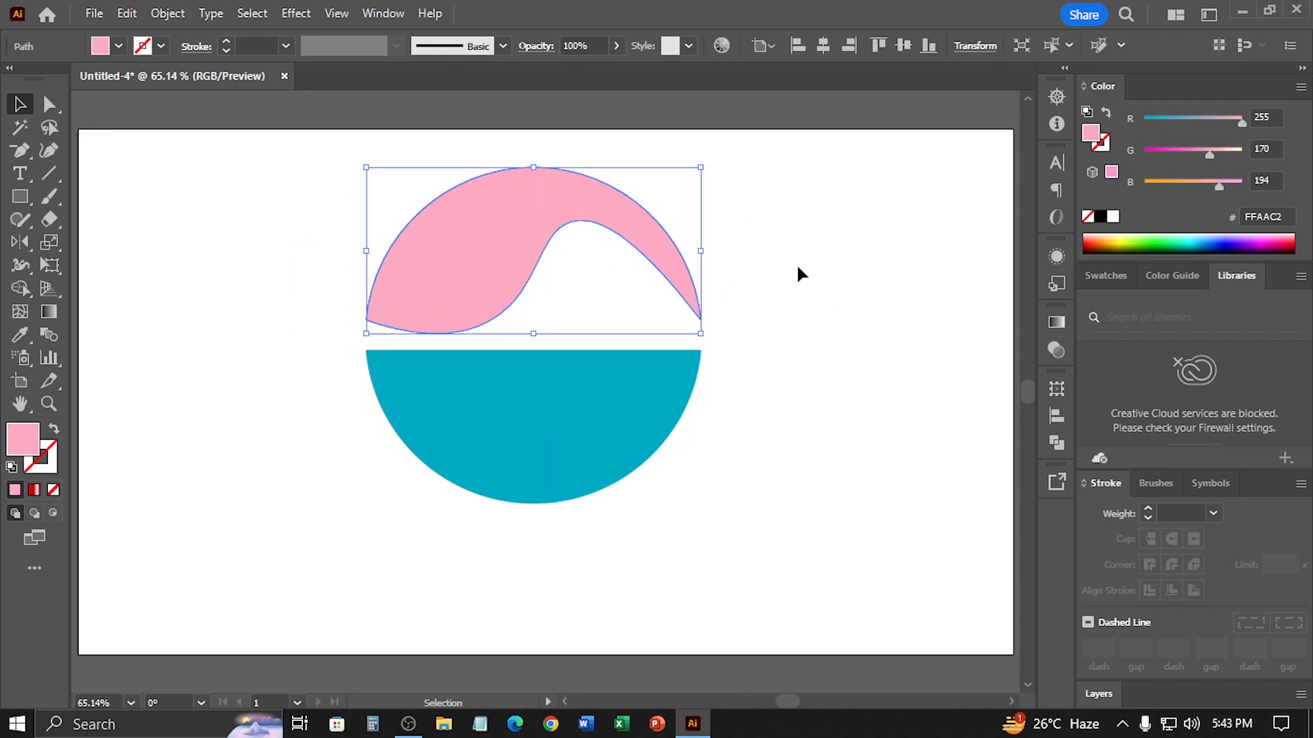
- Pull the right side of the pink copy's lower edge inward with the Curvature tool and send the copy behind the blue shape
click(50, 151)
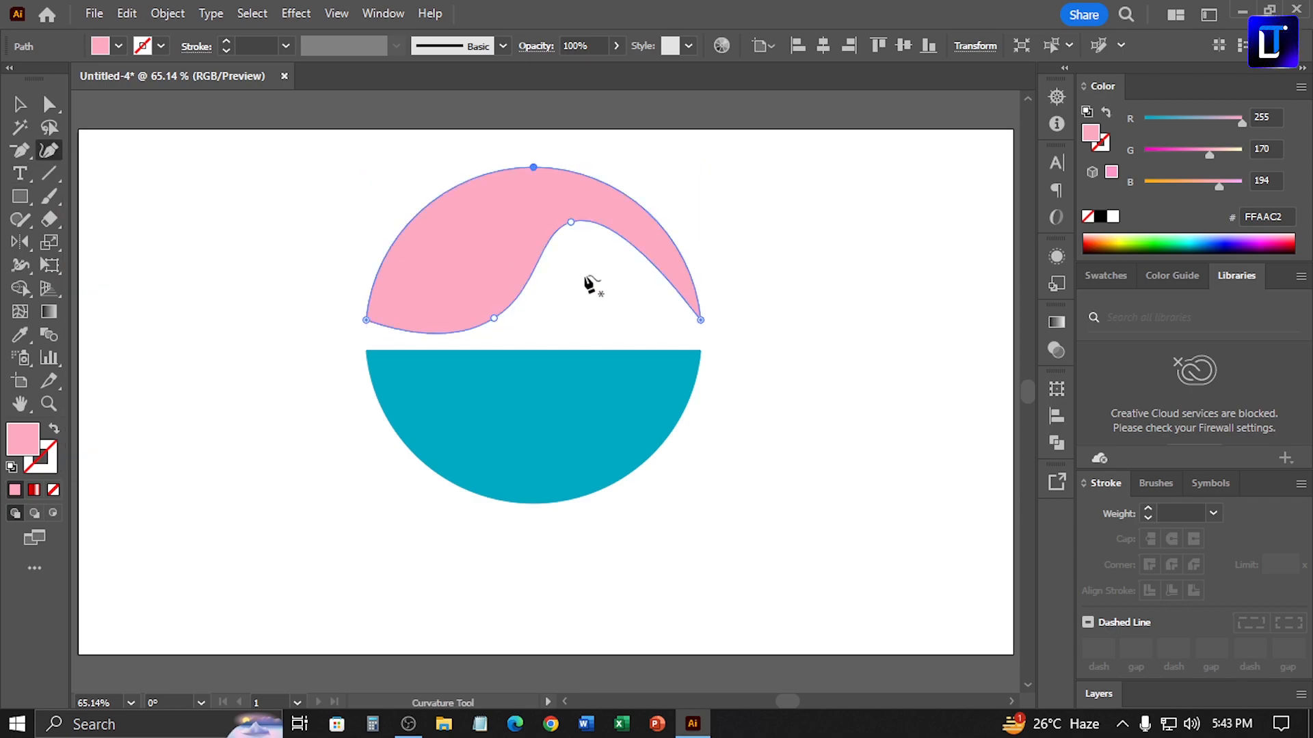
drag(624, 245, 596, 282)
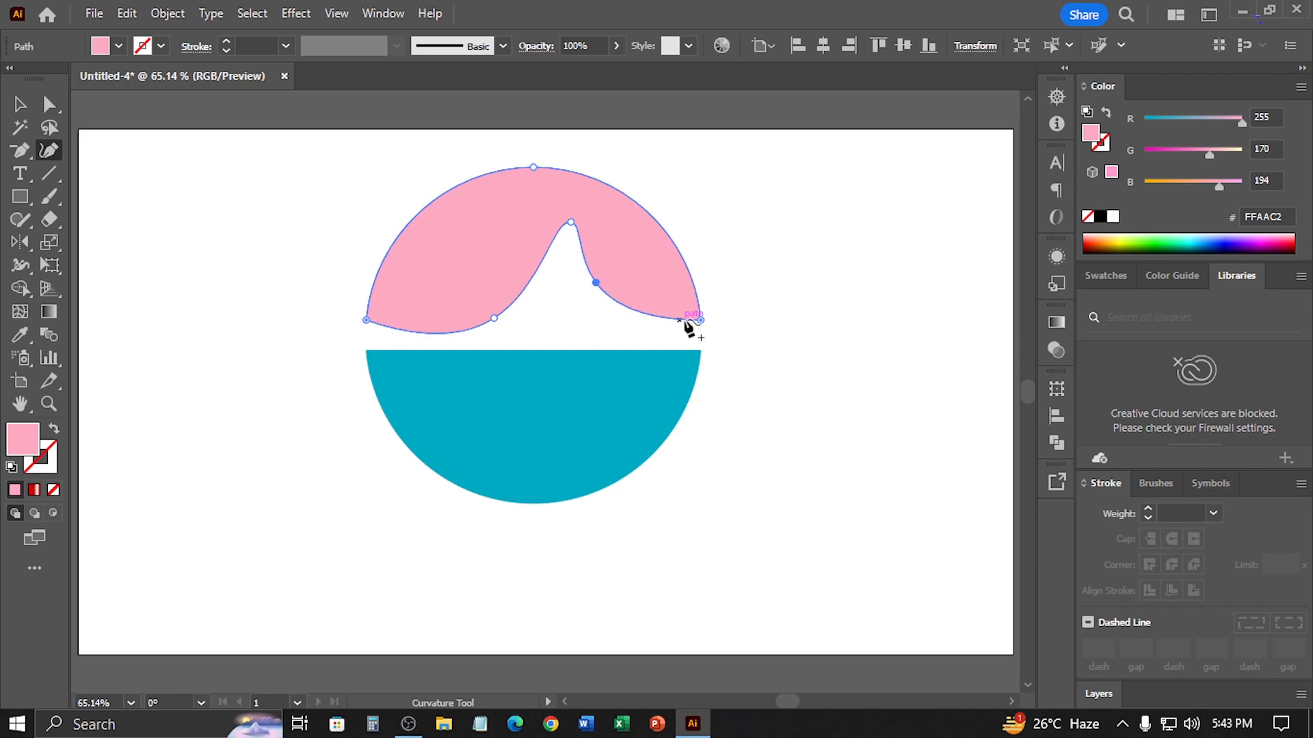
drag(595, 283, 586, 276)
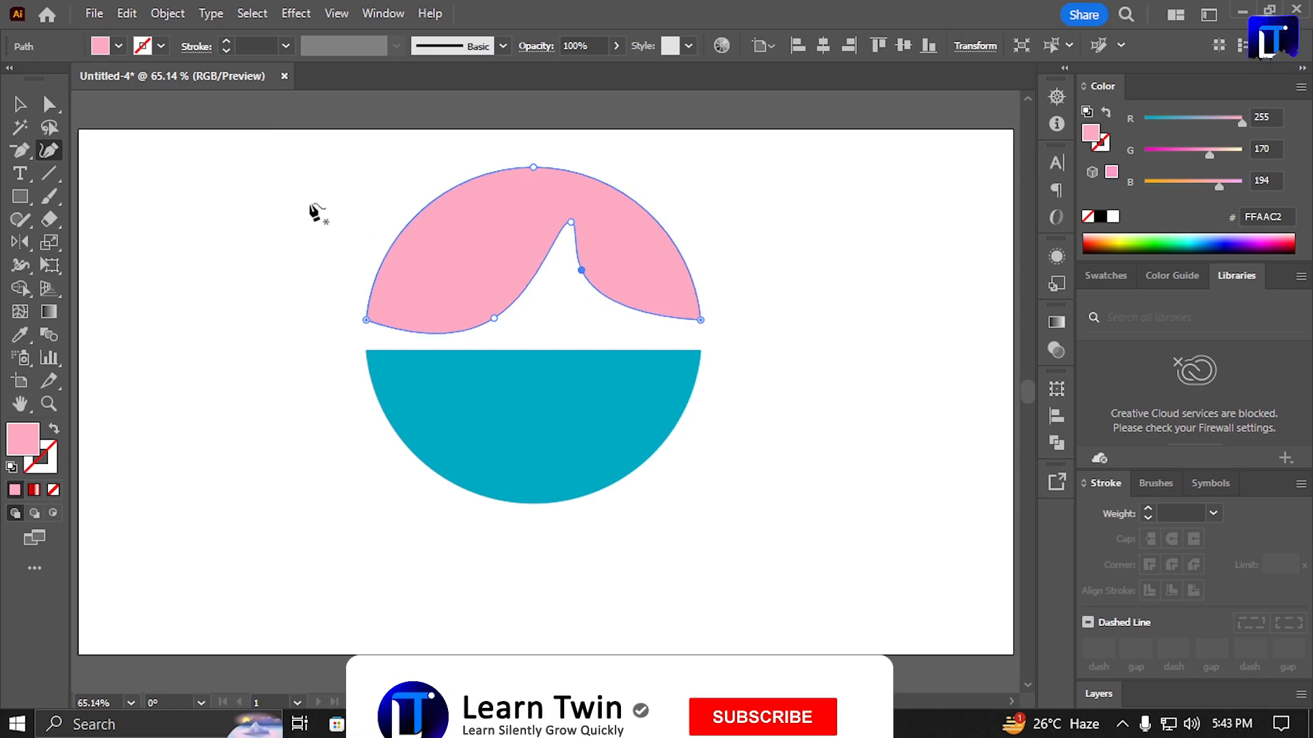
key(v)
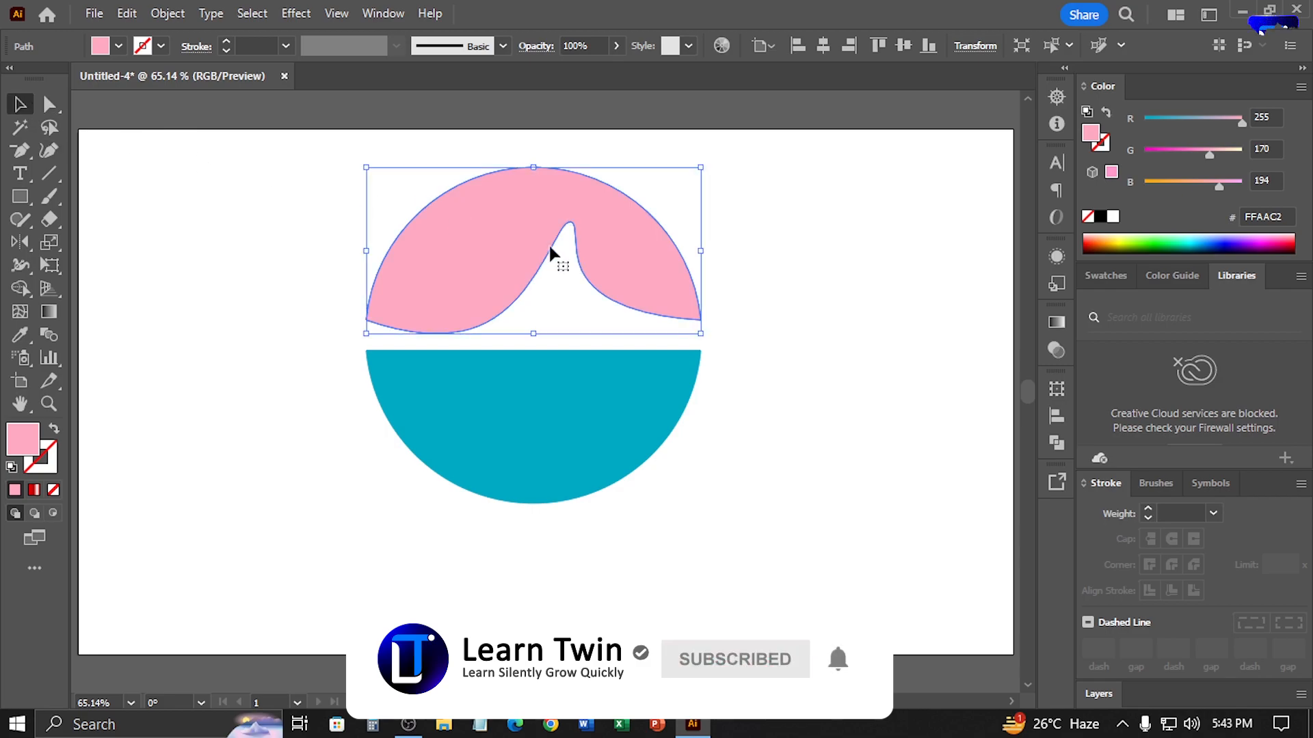
key(ctrl+[)
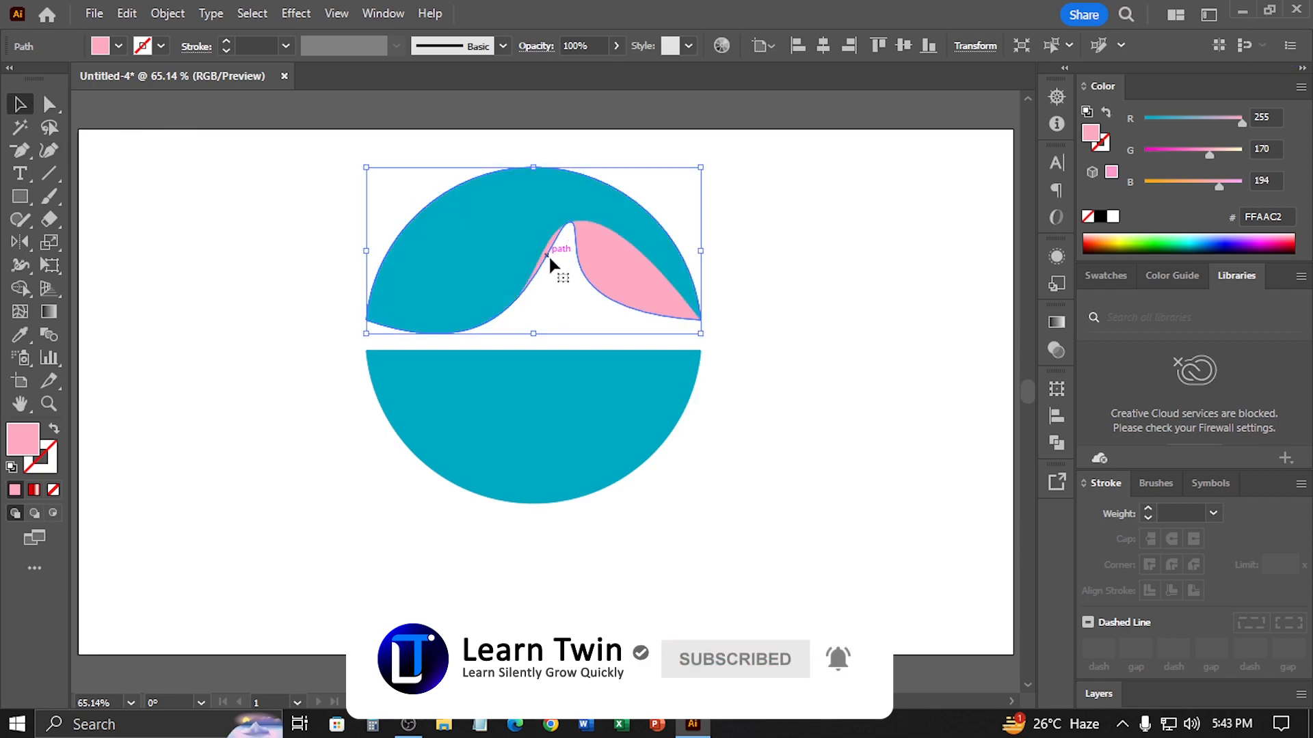
- Select both upper shapes and separate the exposed pink leaf-shaped area into its own piece with Shape Builder
drag(811, 220, 574, 306)
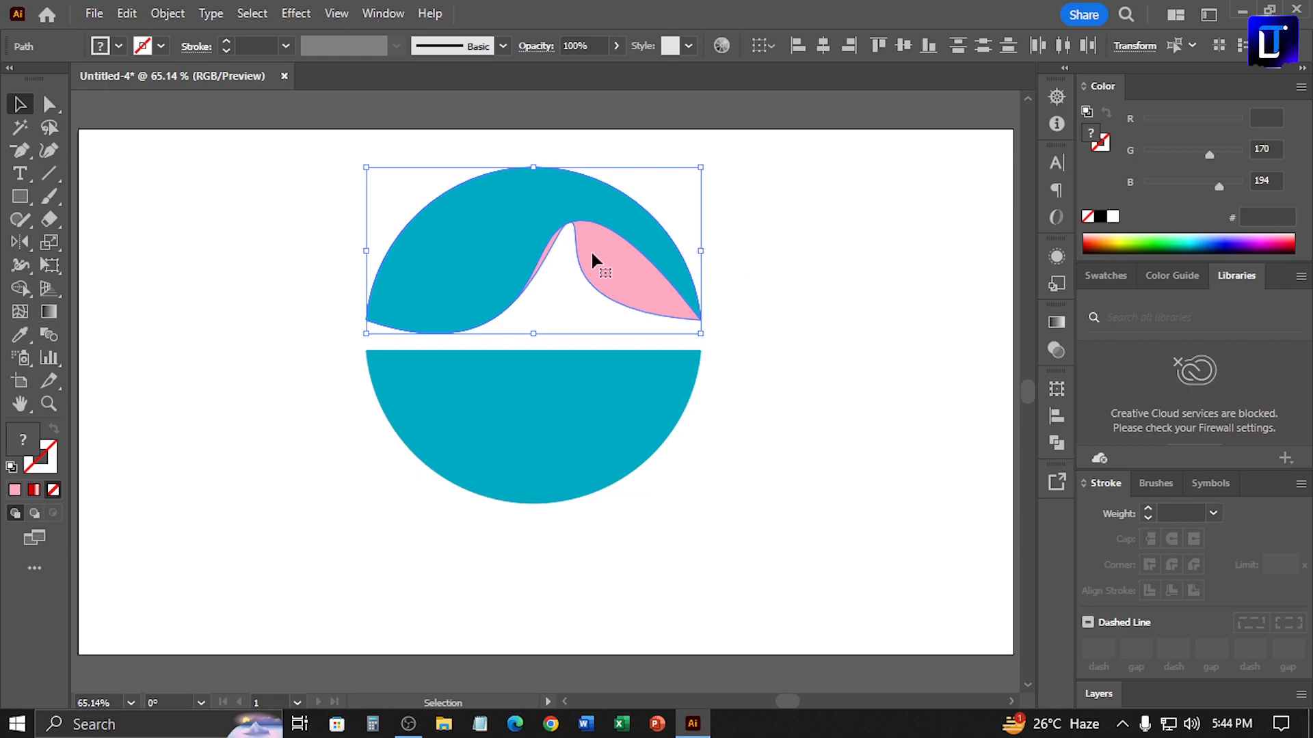
click(20, 288)
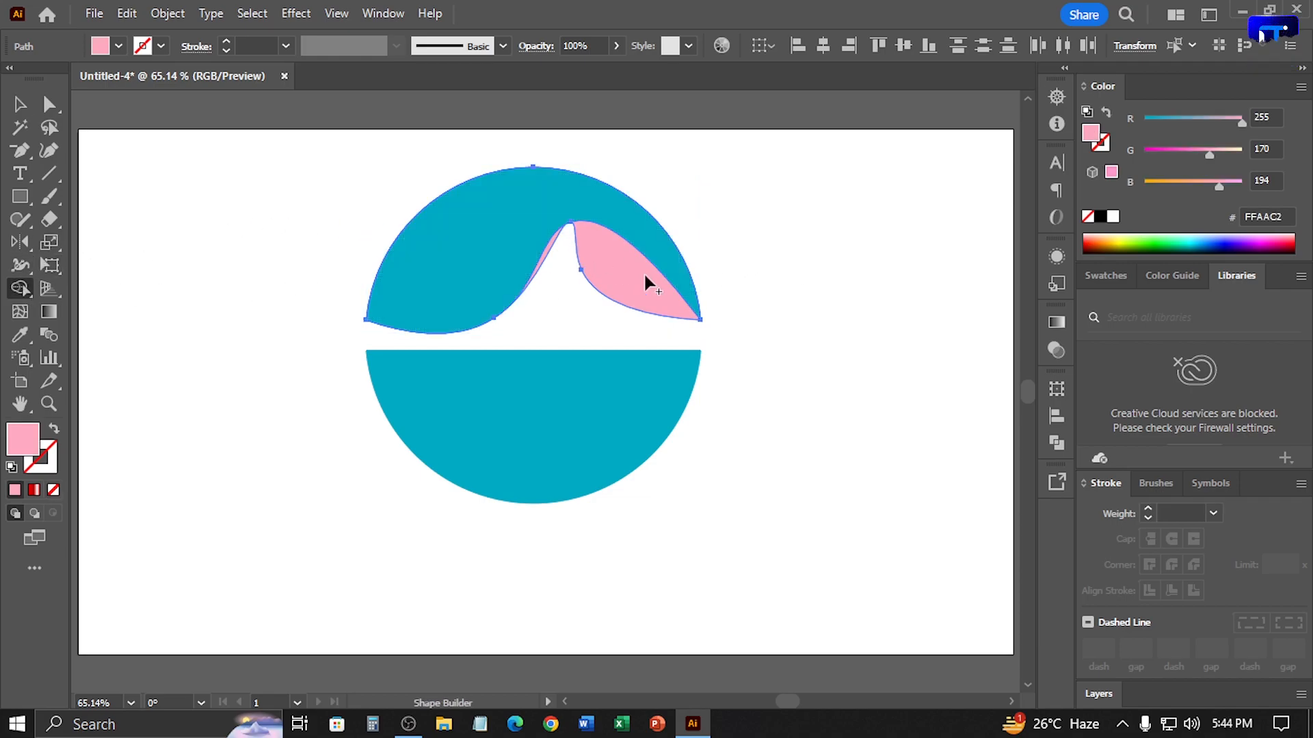
key(v)
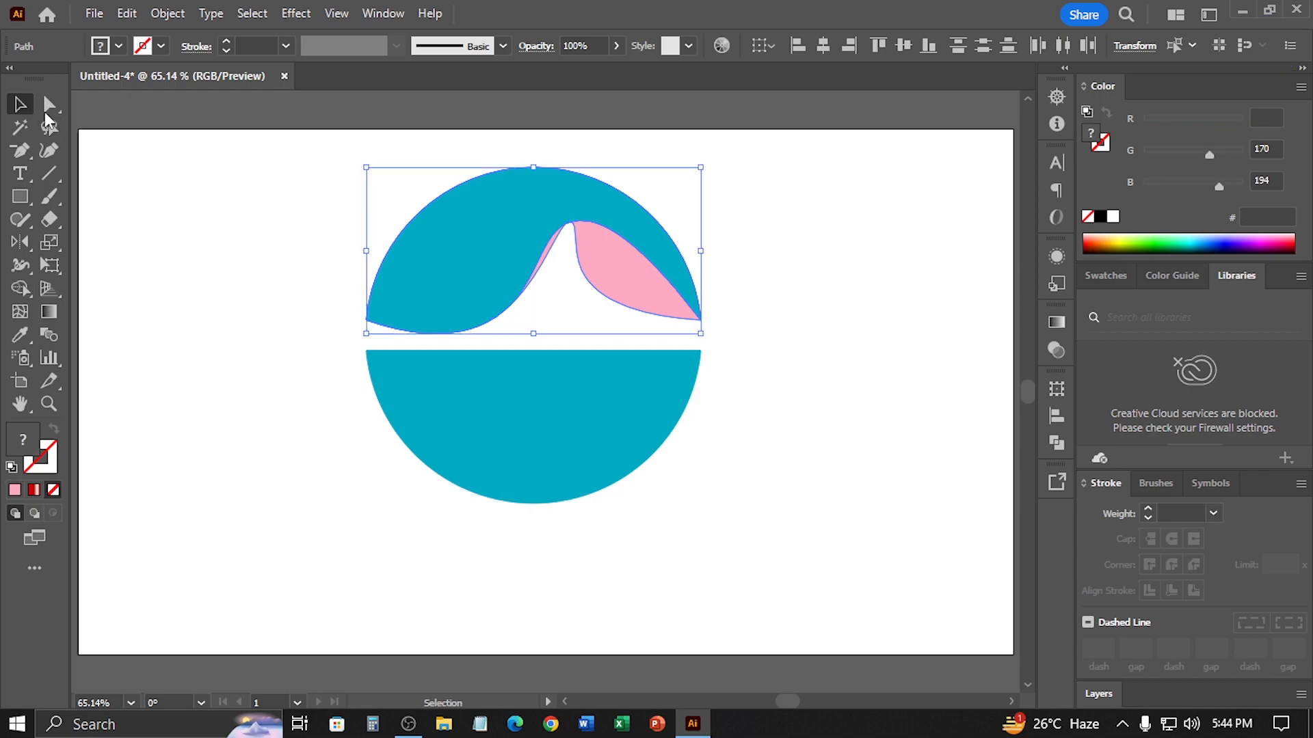
click(341, 205)
click(457, 240)
key(a)
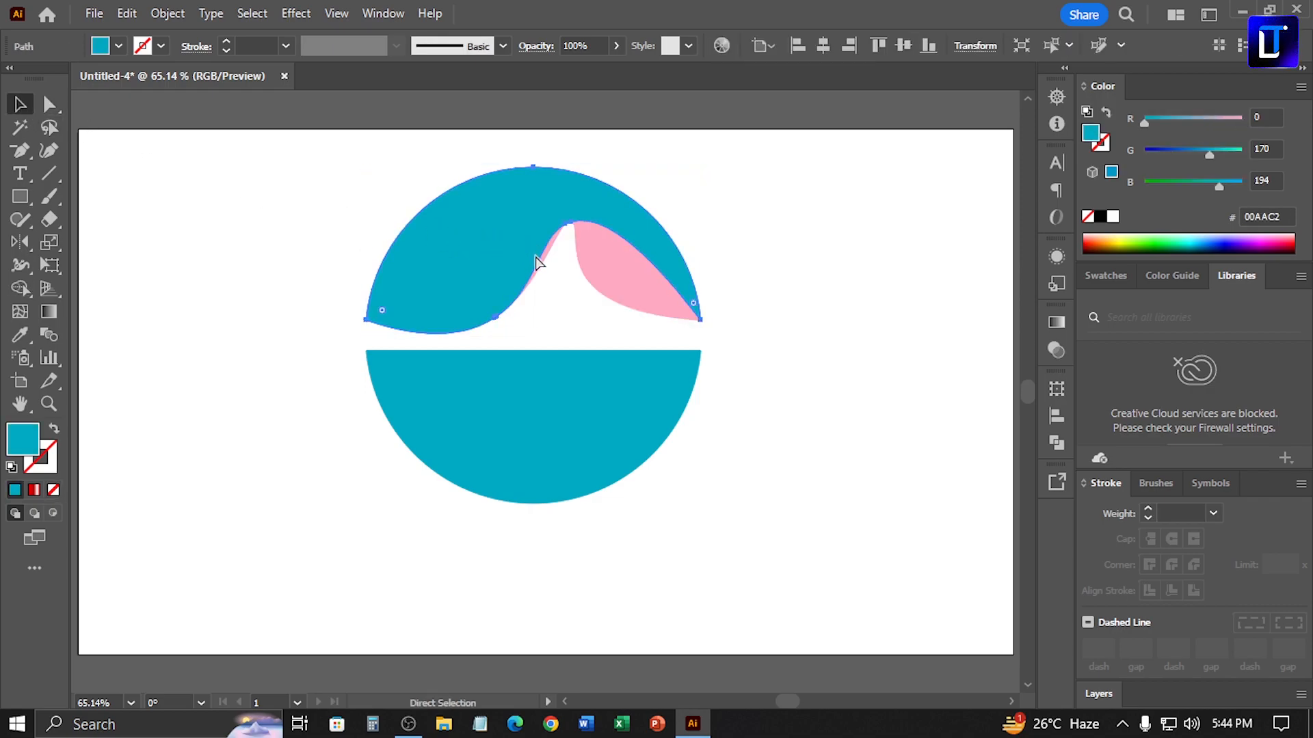
key(v)
click(641, 286)
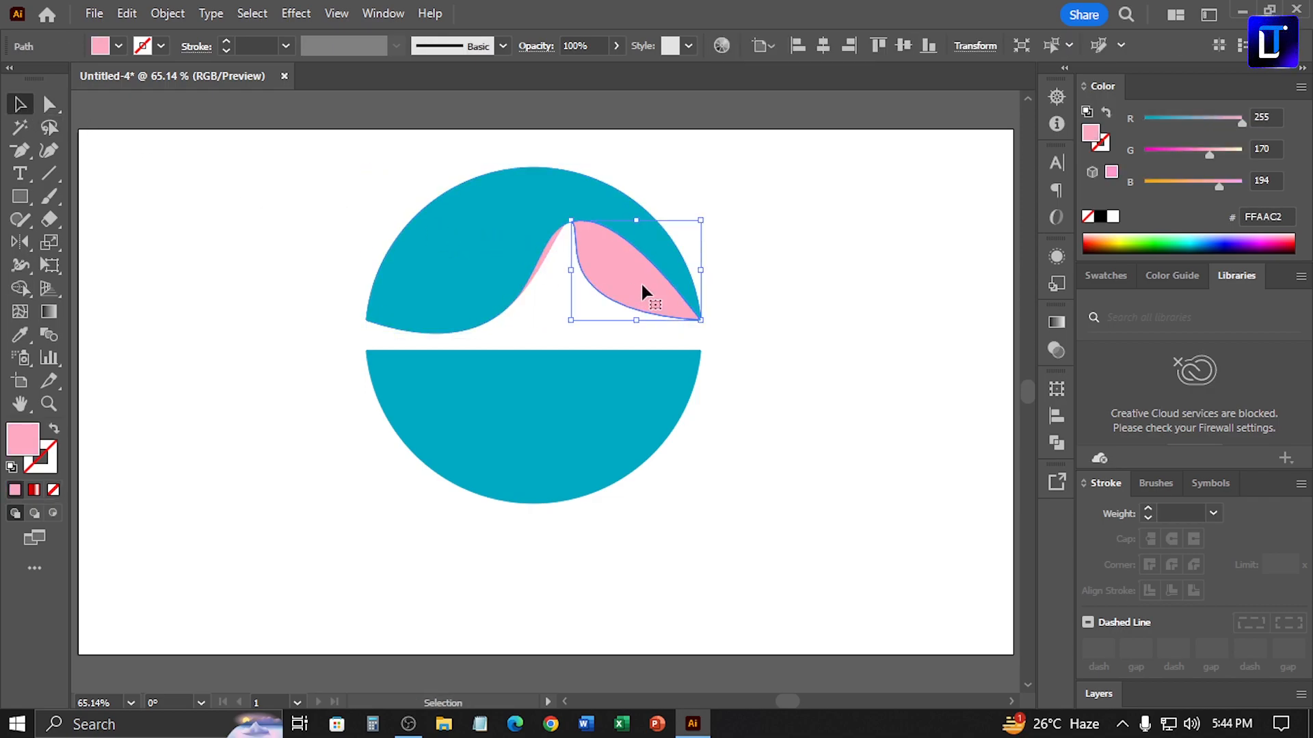
- Hide the blue upper shape and delete the leftover pink piece beneath it, keeping the pink leaf
click(481, 224)
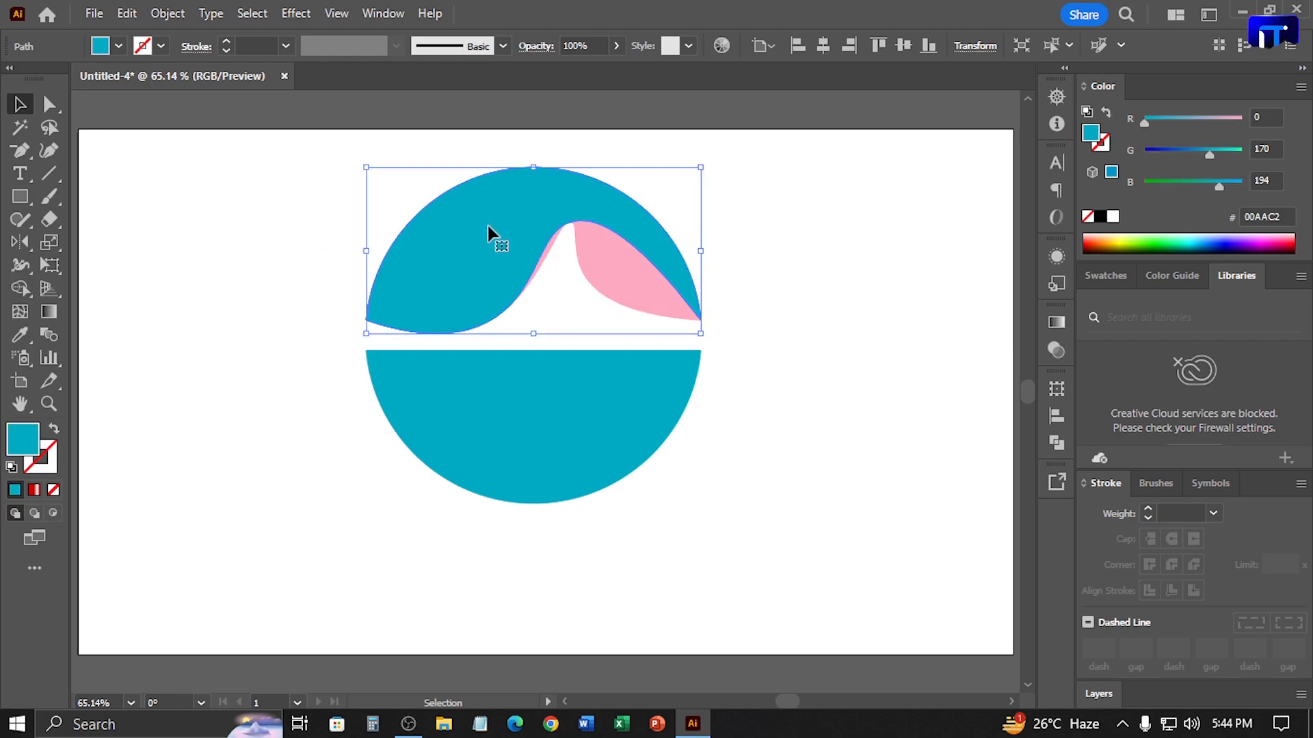
right_click(488, 230)
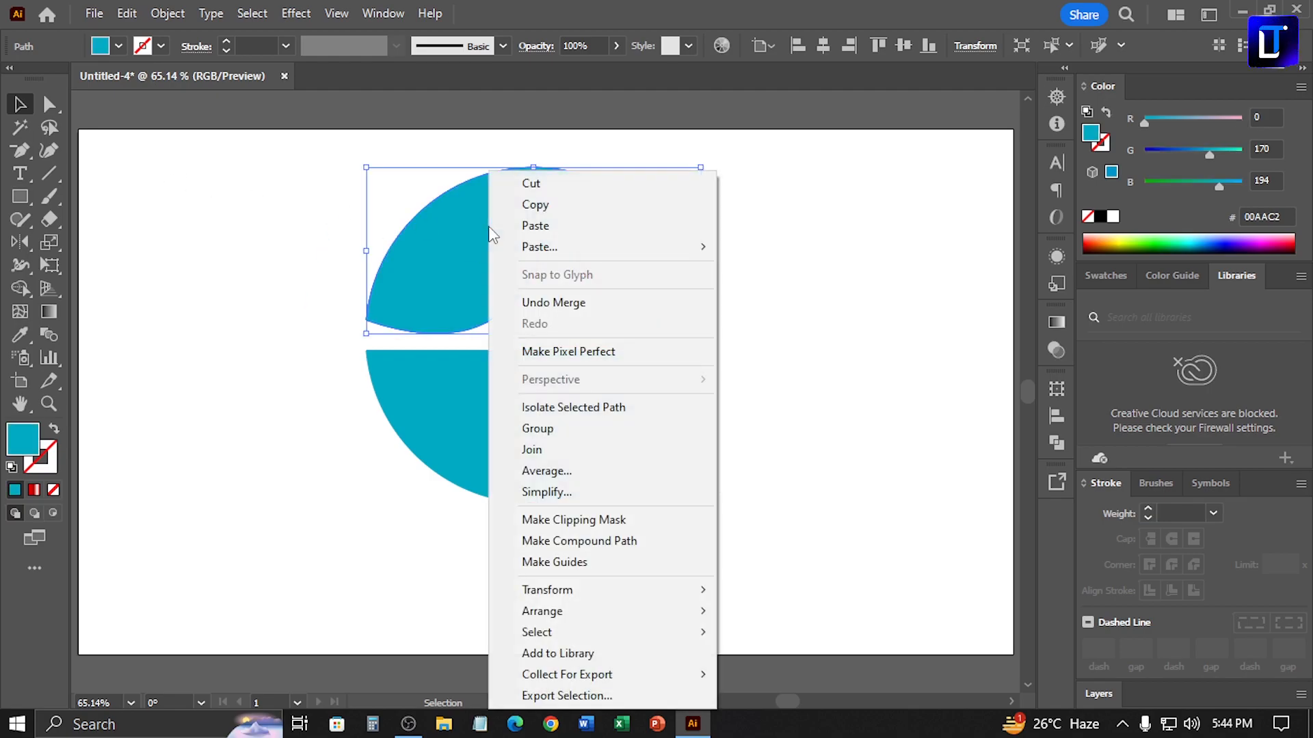
click(165, 15)
mouse_move(294, 202)
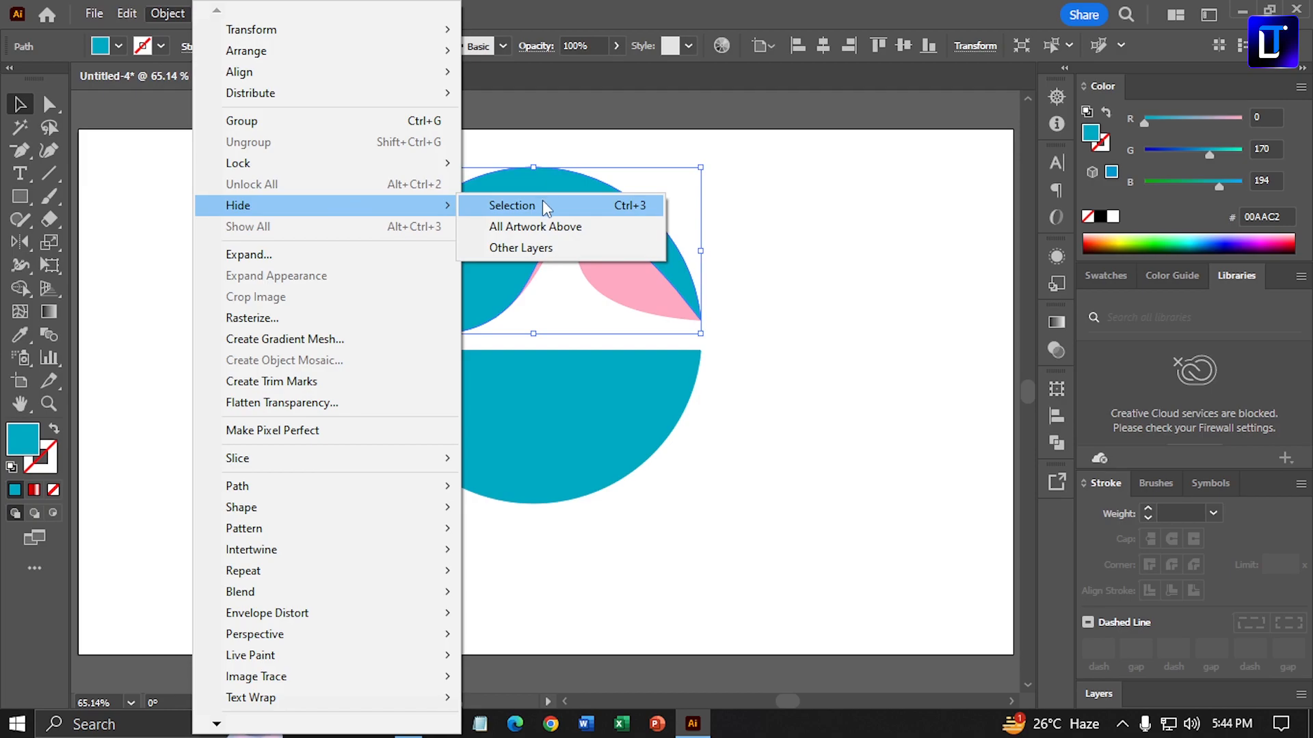
click(543, 199)
click(536, 277)
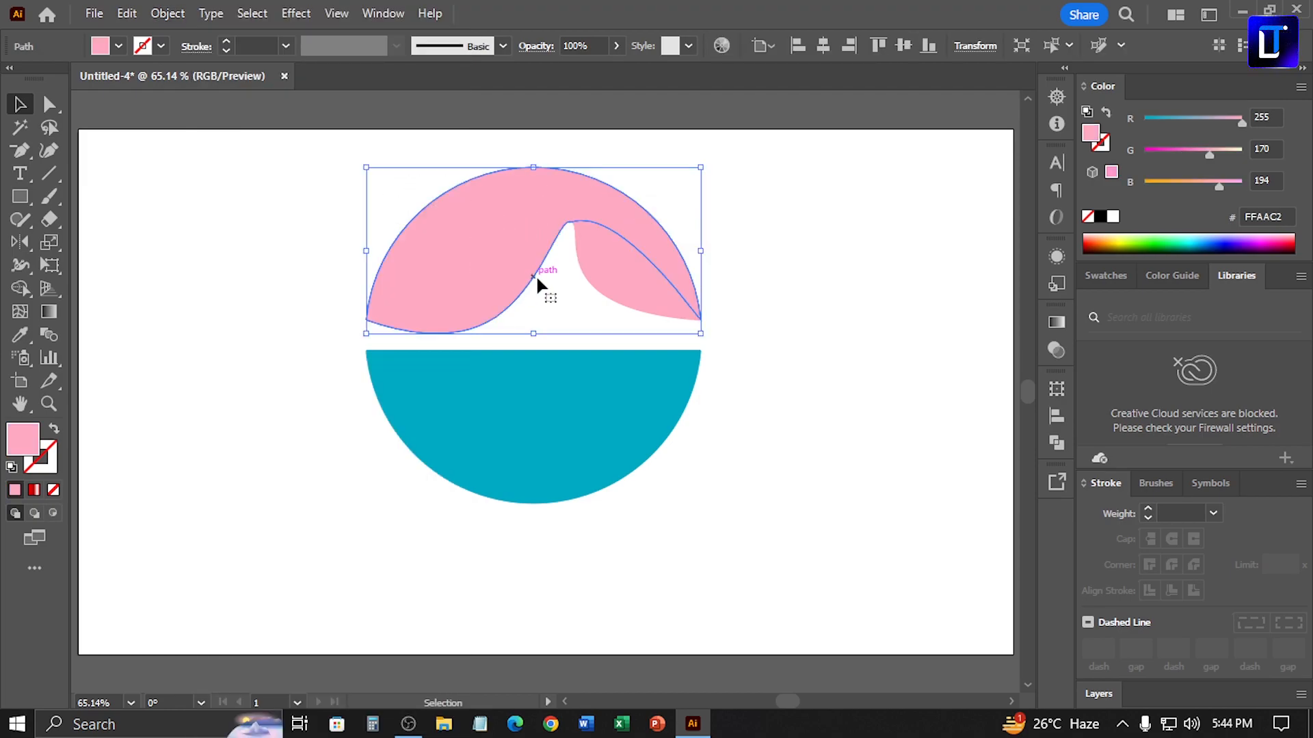
key(Delete)
drag(599, 267, 679, 285)
key(a)
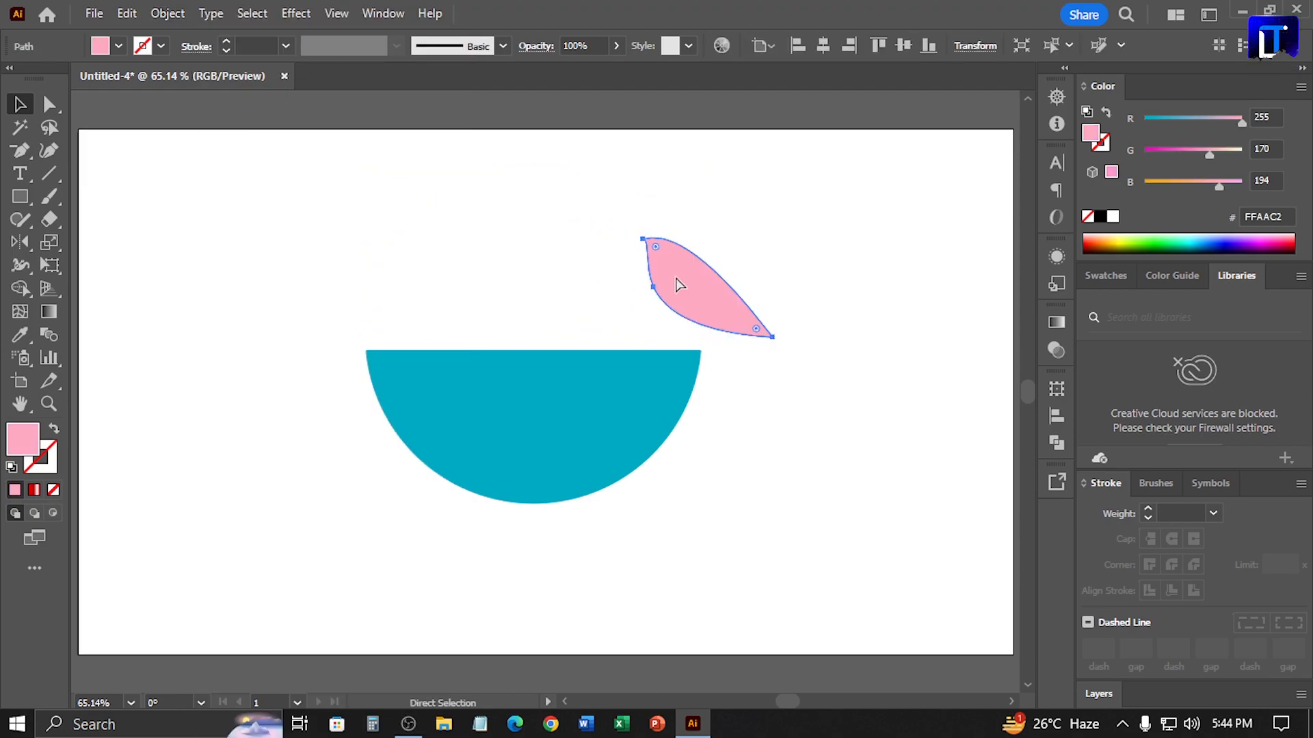
key(ctrl+a)
key(ctrl+z)
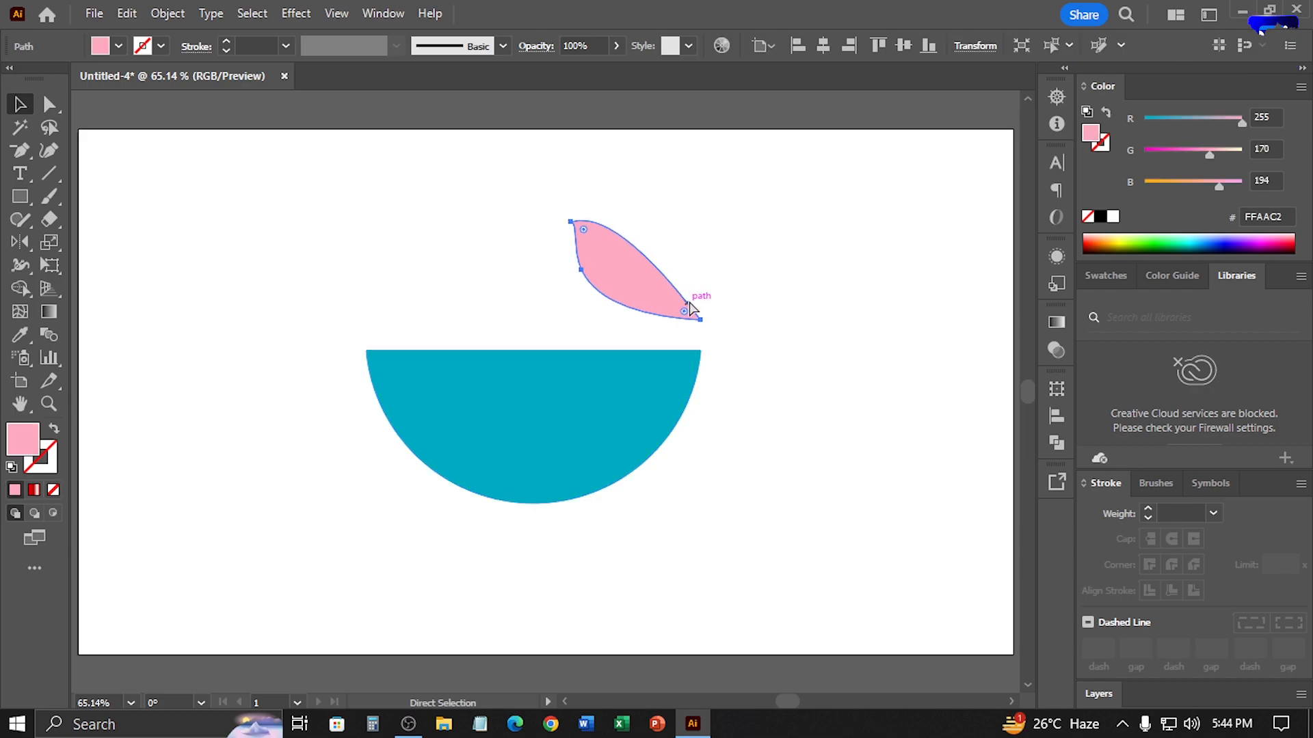
- Unhide the blue upper shape above the pink leaf
key(v)
click(167, 13)
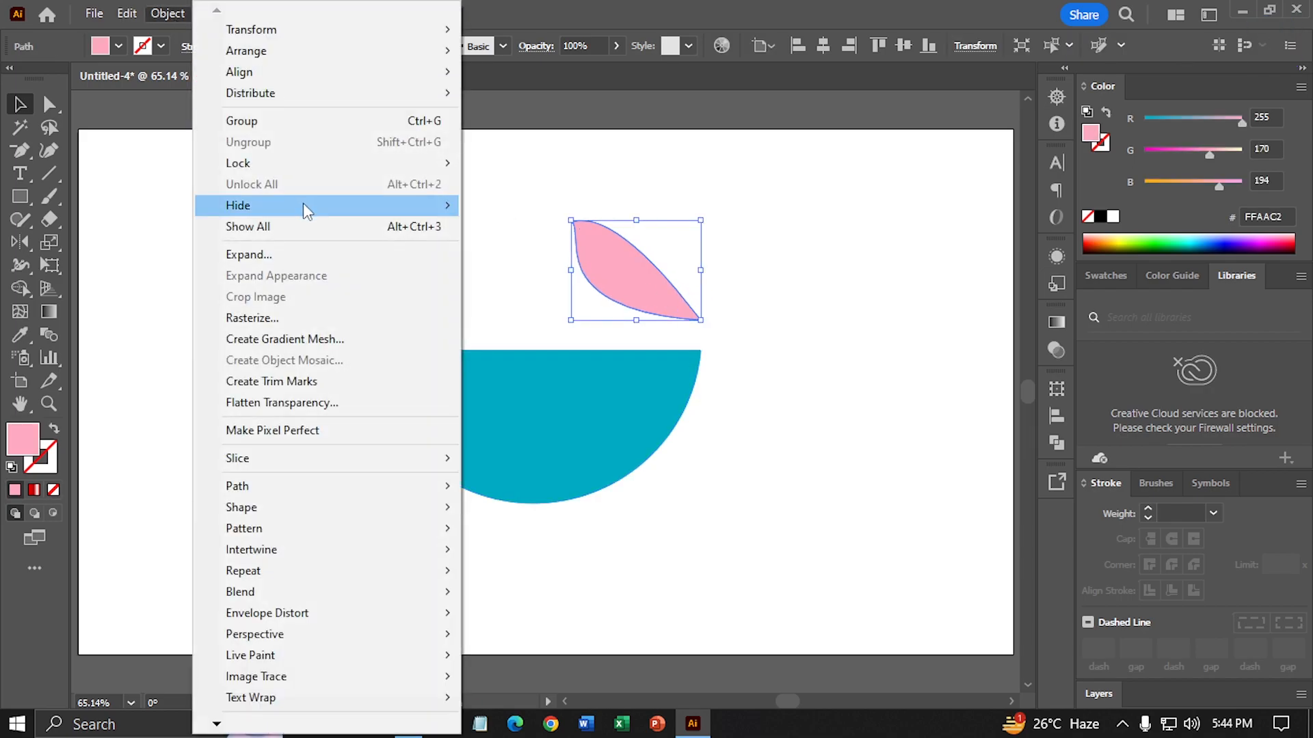
mouse_move(305, 205)
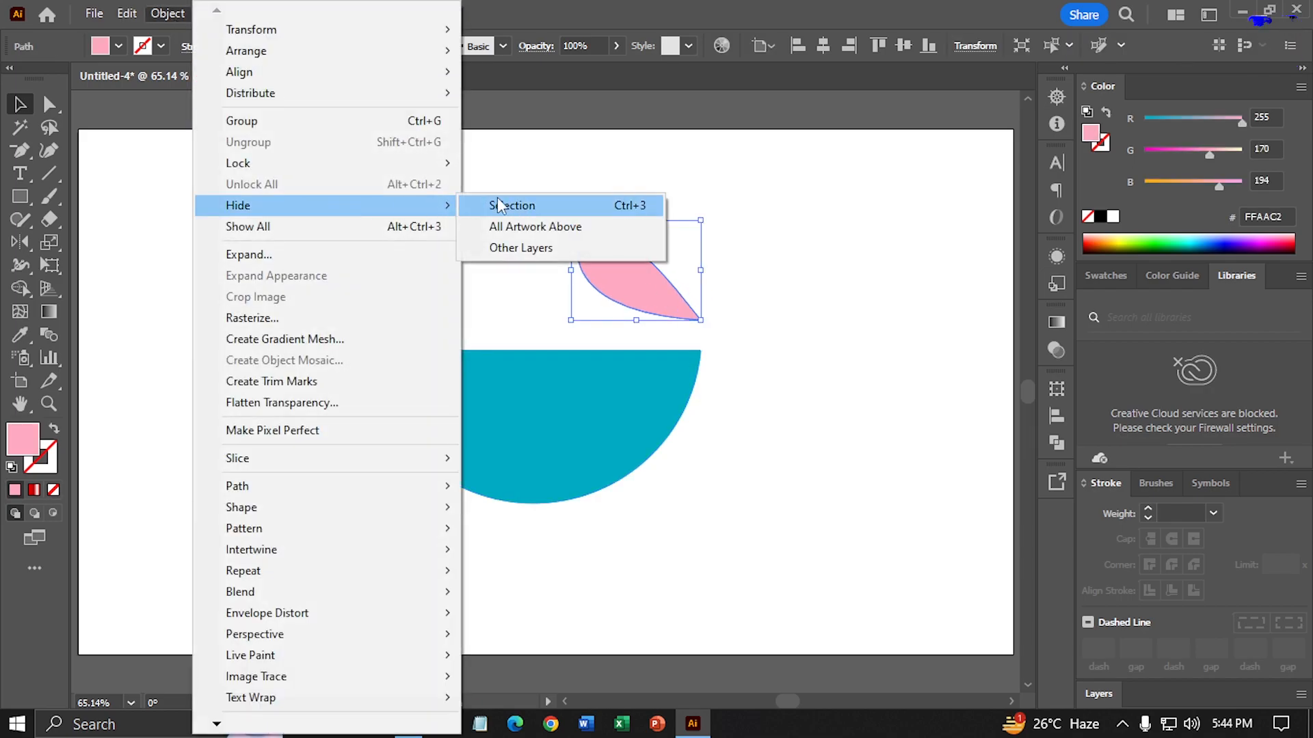
click(533, 208)
click(167, 13)
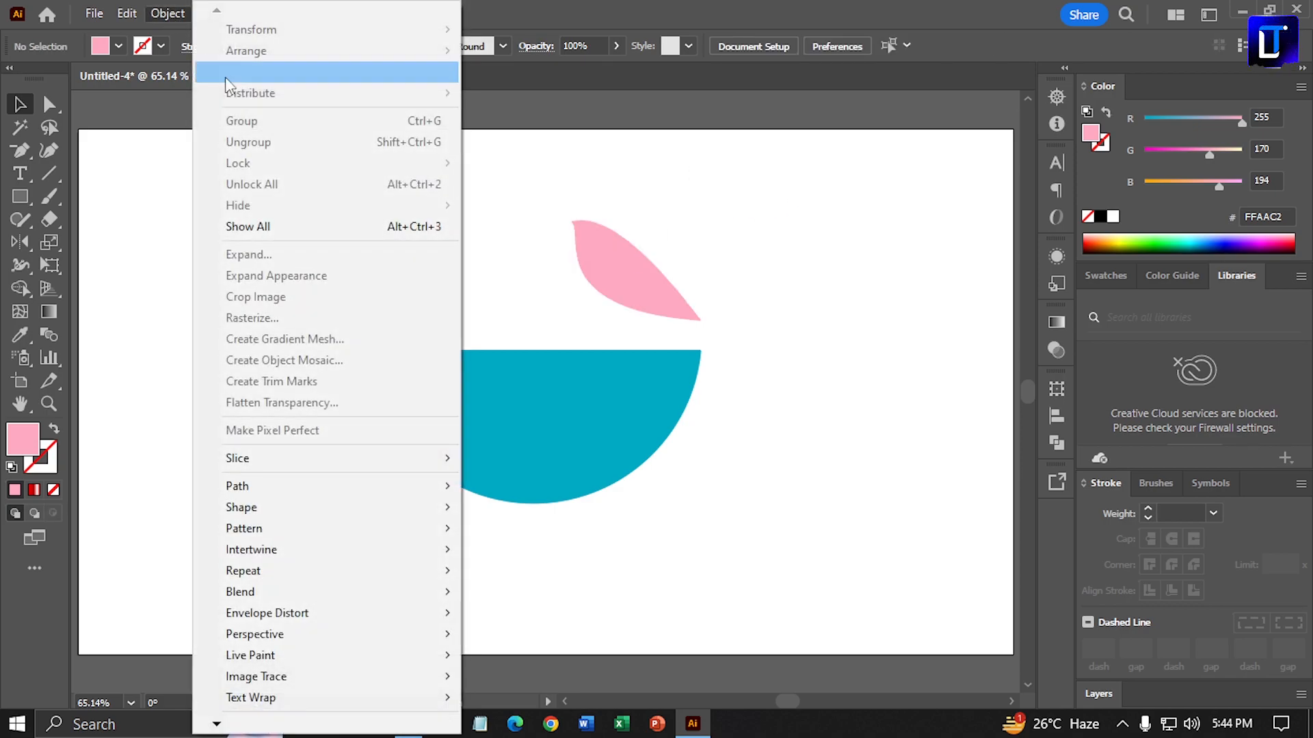
click(425, 226)
click(785, 232)
- Fill the blue upper shape with a freeform gradient that uses colour points
click(533, 228)
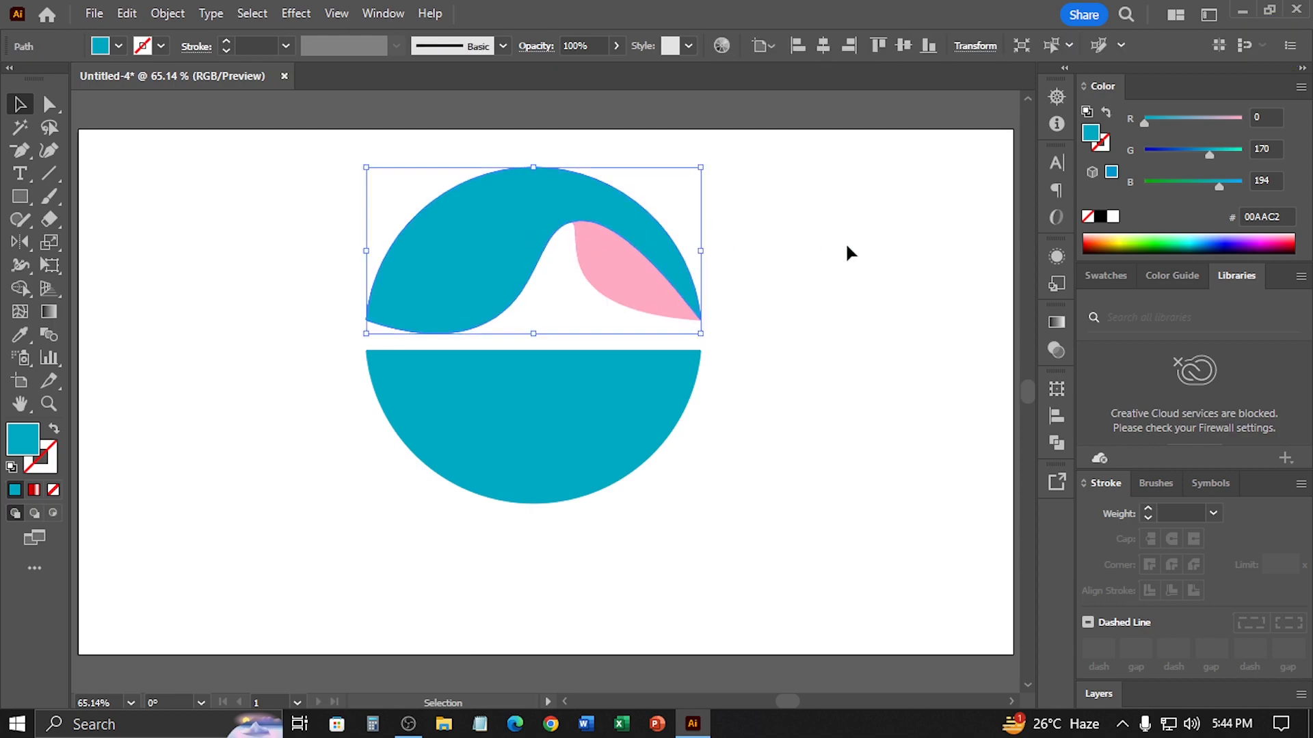
drag(835, 235, 812, 346)
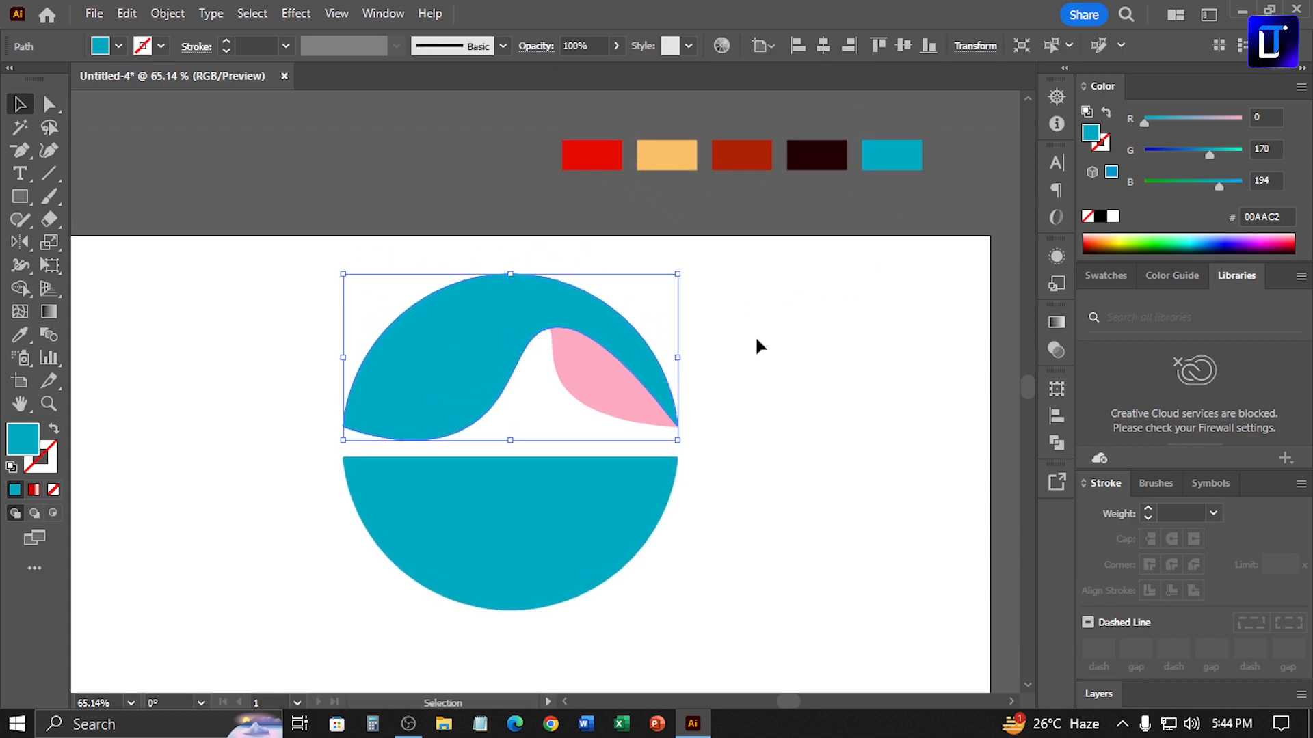
key(period)
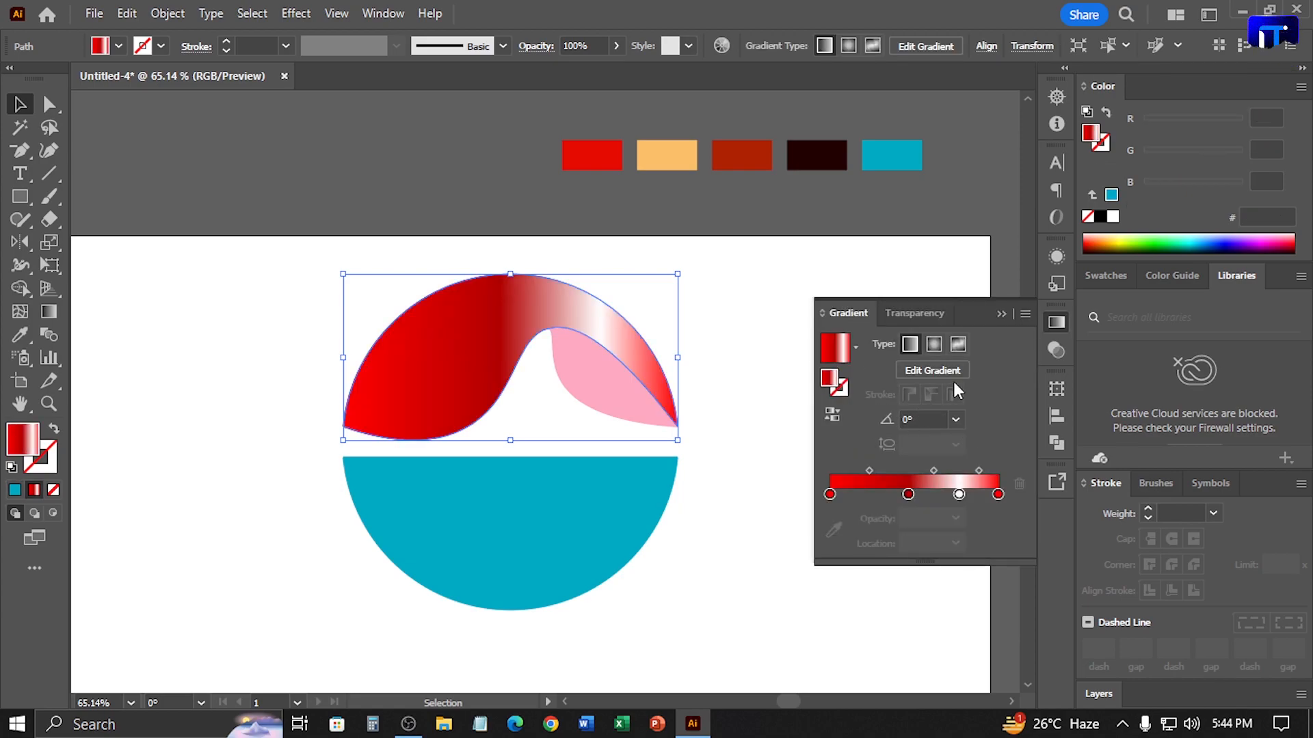
click(956, 346)
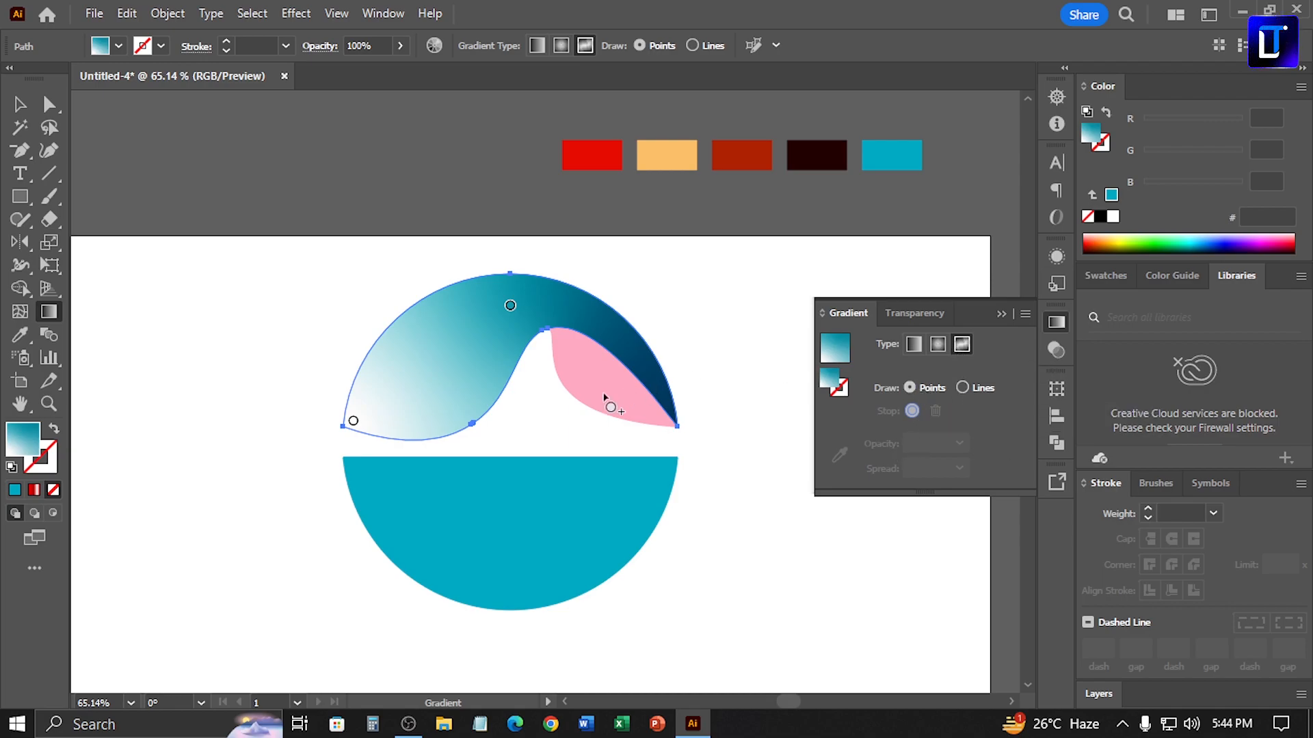
- Add a gradient point near the lower edge of the upper shape's left lobe and sample the light orange swatch for it
click(457, 425)
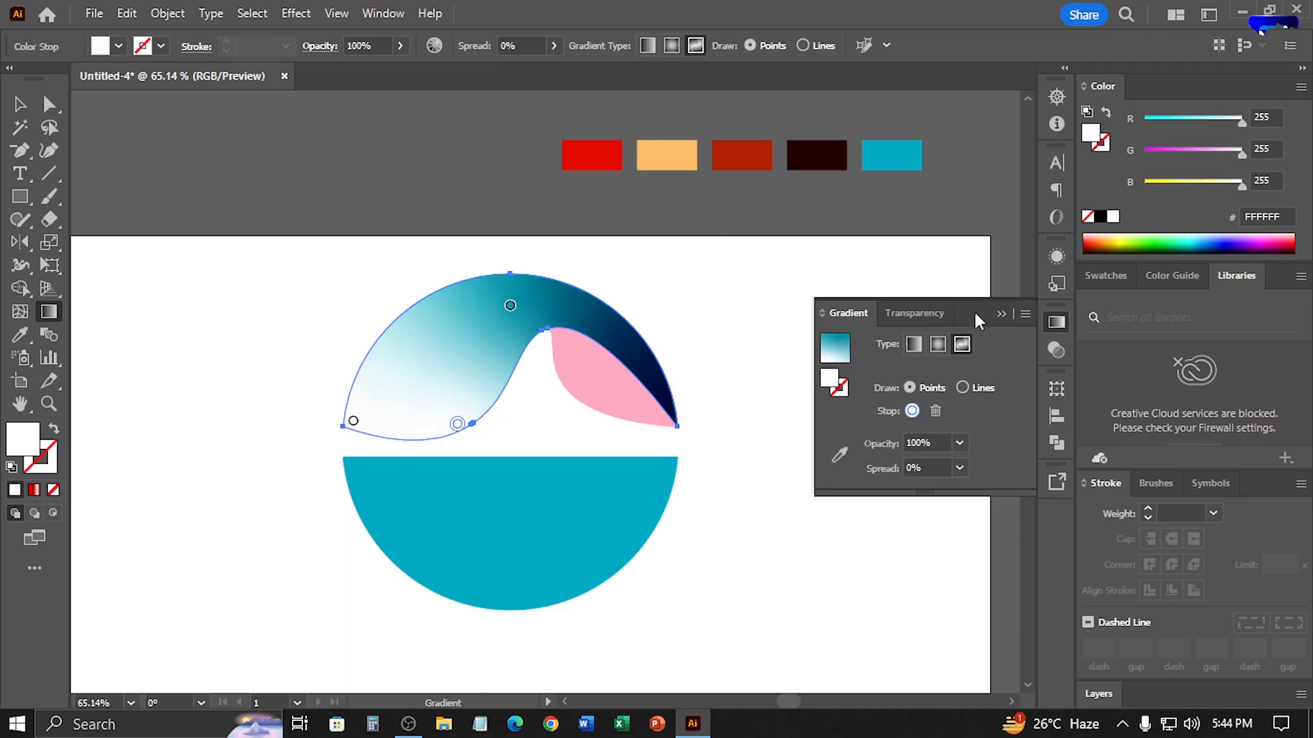
click(839, 454)
click(692, 158)
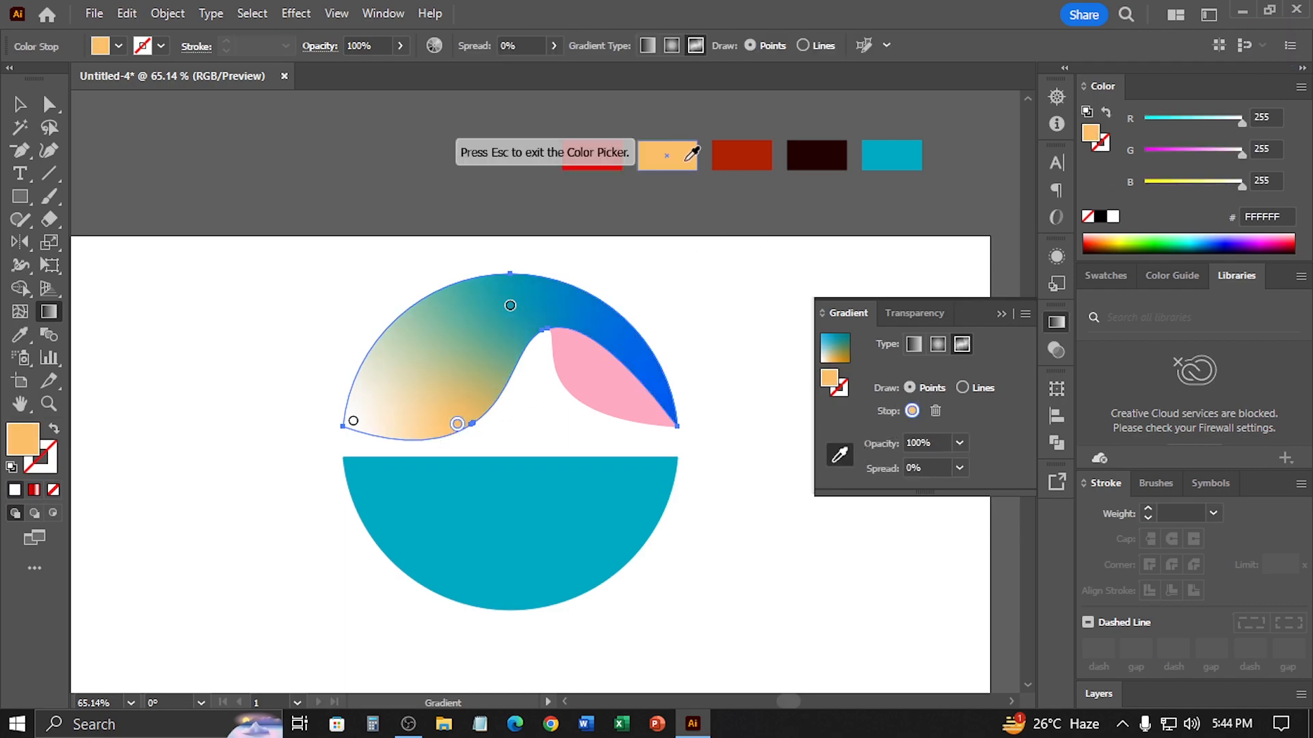
- Recolour the upper shape's left-end and top gradient points with the bright red swatch
click(352, 422)
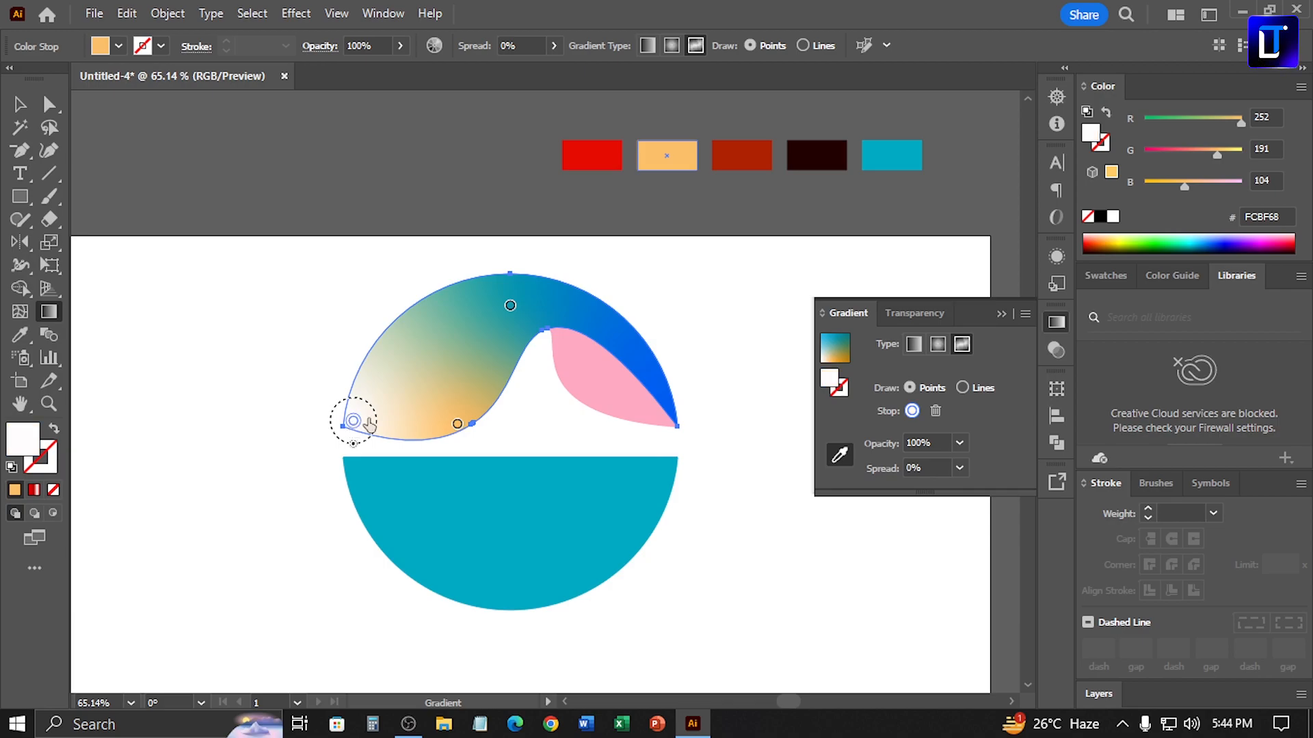
click(597, 143)
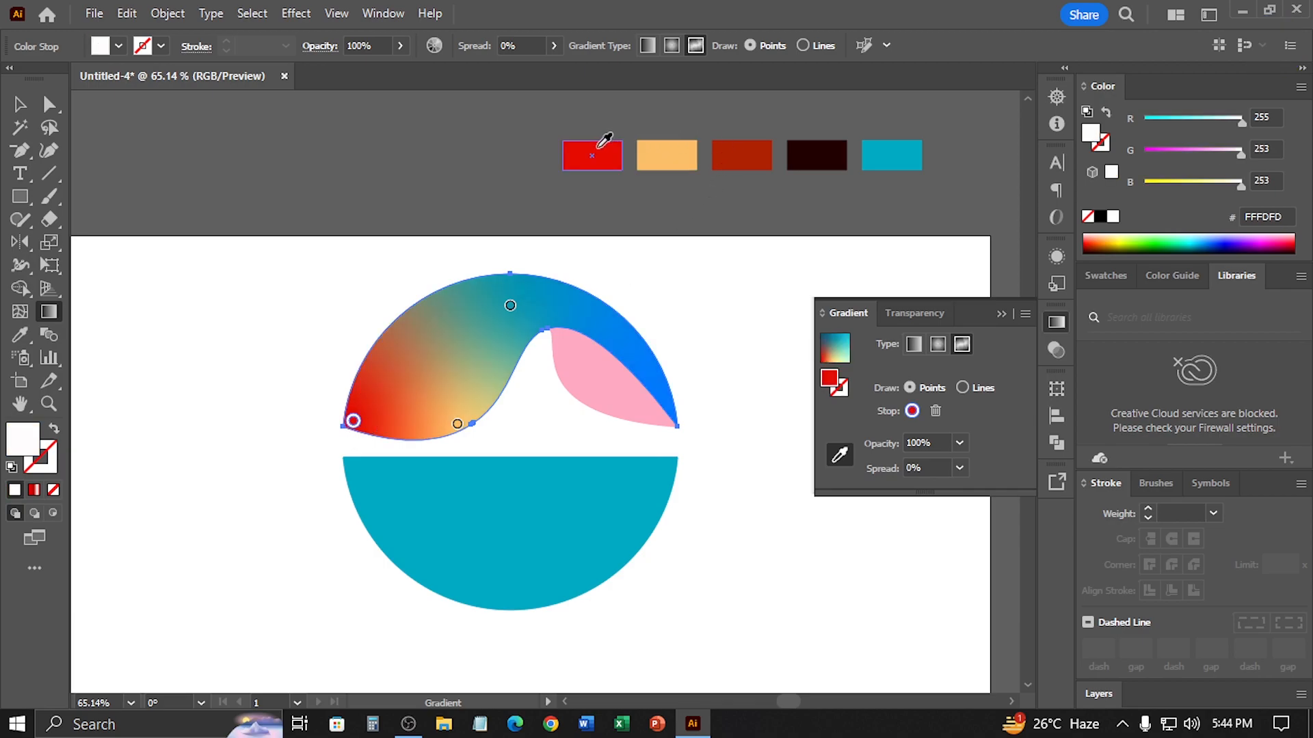
click(510, 305)
click(600, 156)
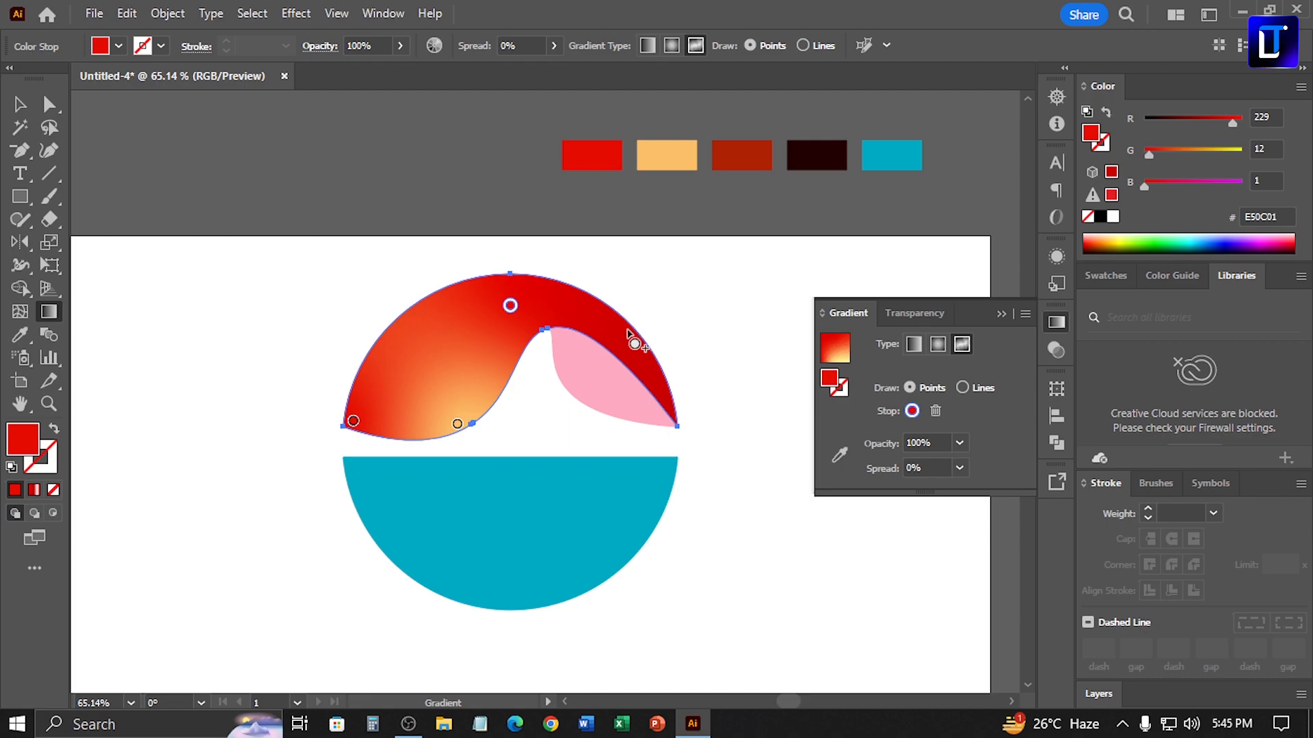
- Add a gradient point on the upper shape's right arm, sample the brownish red swatch, and darken it with green 4 and blue 0
click(626, 330)
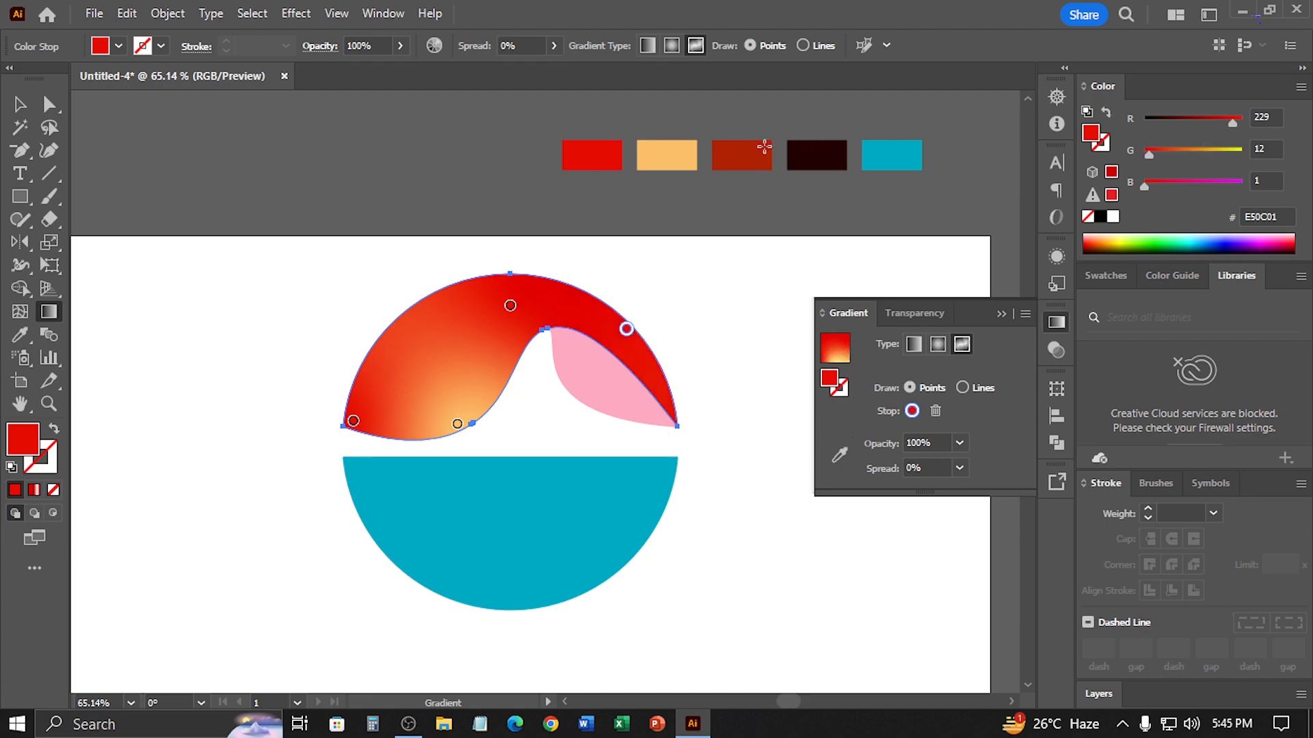
click(839, 455)
click(742, 156)
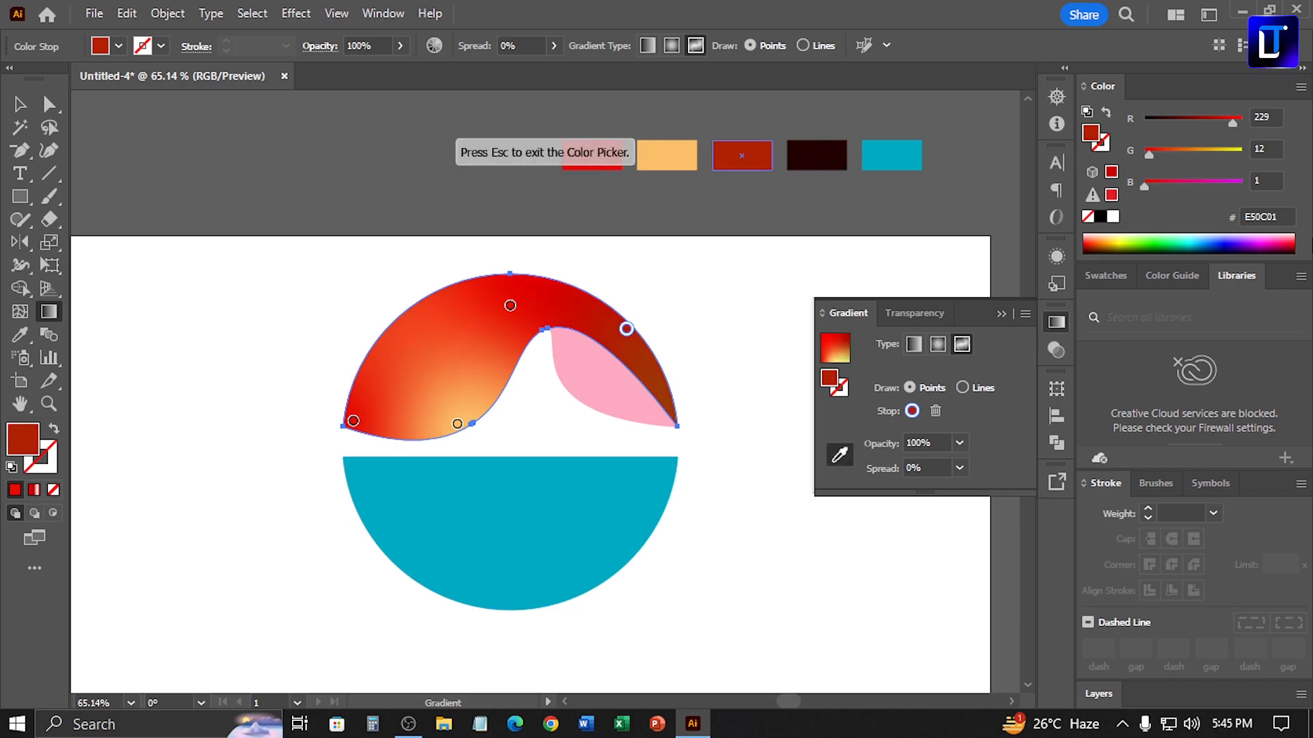
click(626, 330)
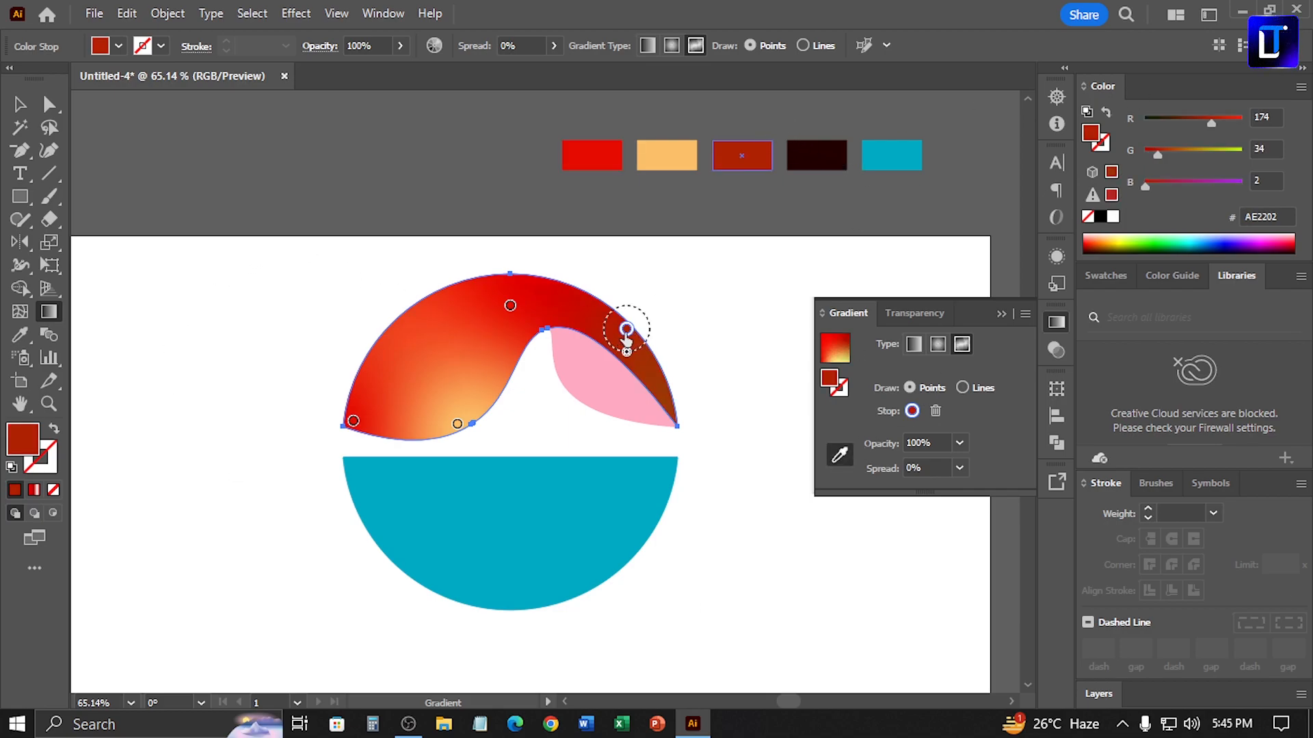
click(1146, 155)
click(1143, 184)
drag(1211, 124, 1200, 125)
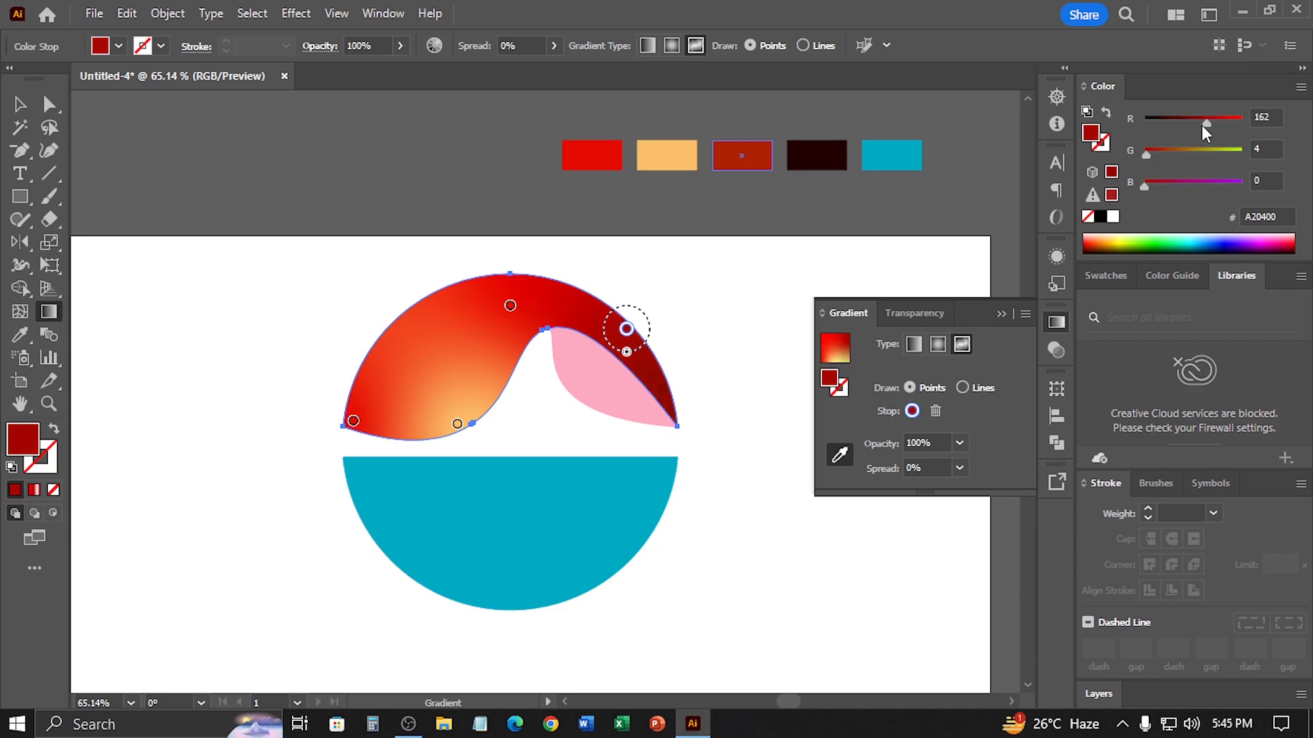
- Set the top gradient point's red to 255 and make the left-end point pure red, FF0000
click(510, 306)
drag(1232, 122, 1248, 121)
click(352, 421)
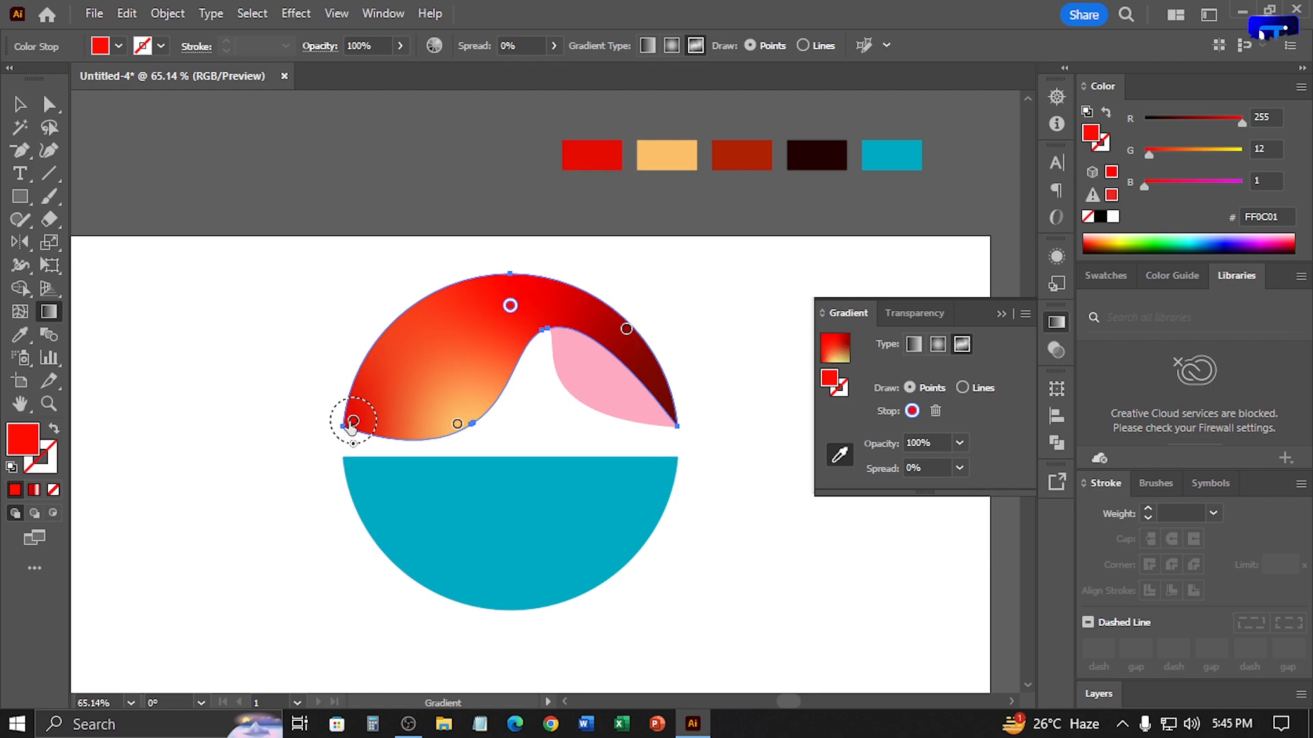
drag(1151, 156, 1126, 157)
drag(1232, 122, 1279, 123)
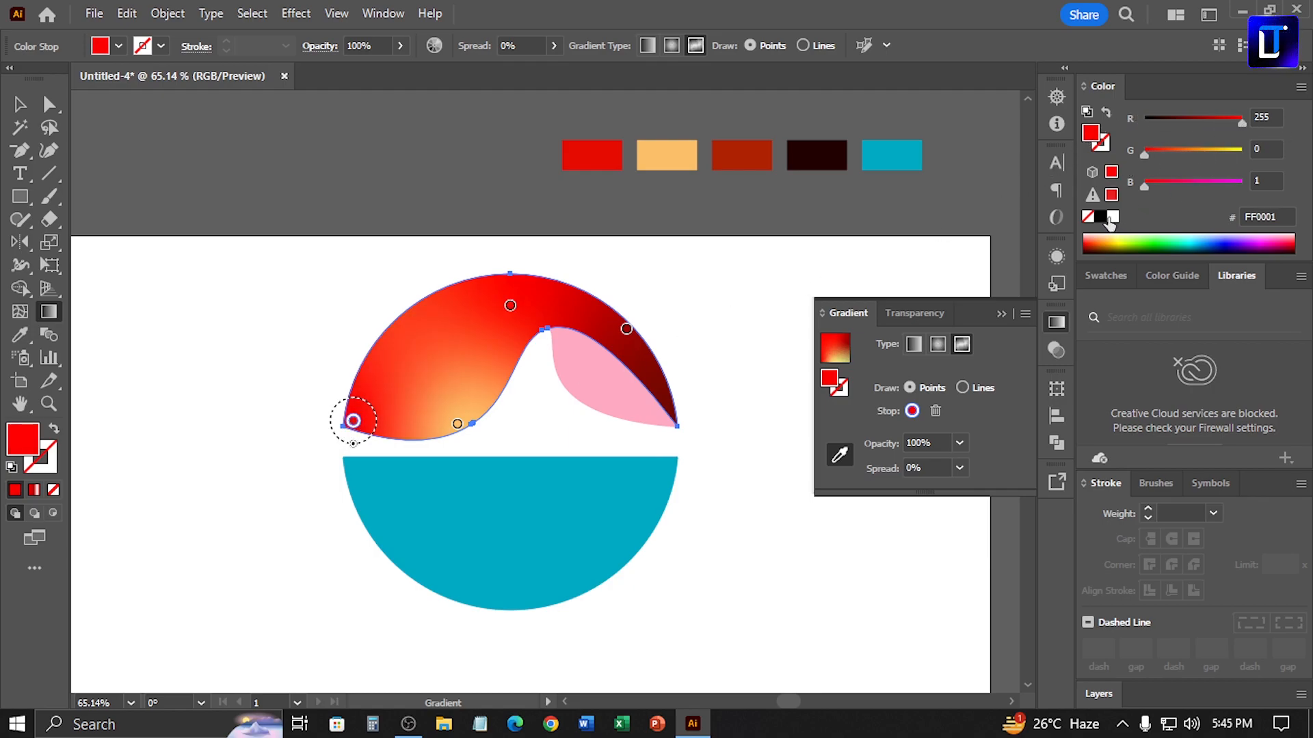
drag(1146, 183, 1139, 184)
- Move the light orange gradient point slightly right, closer to the curved lower edge, and leave gradient editing
drag(458, 424, 466, 426)
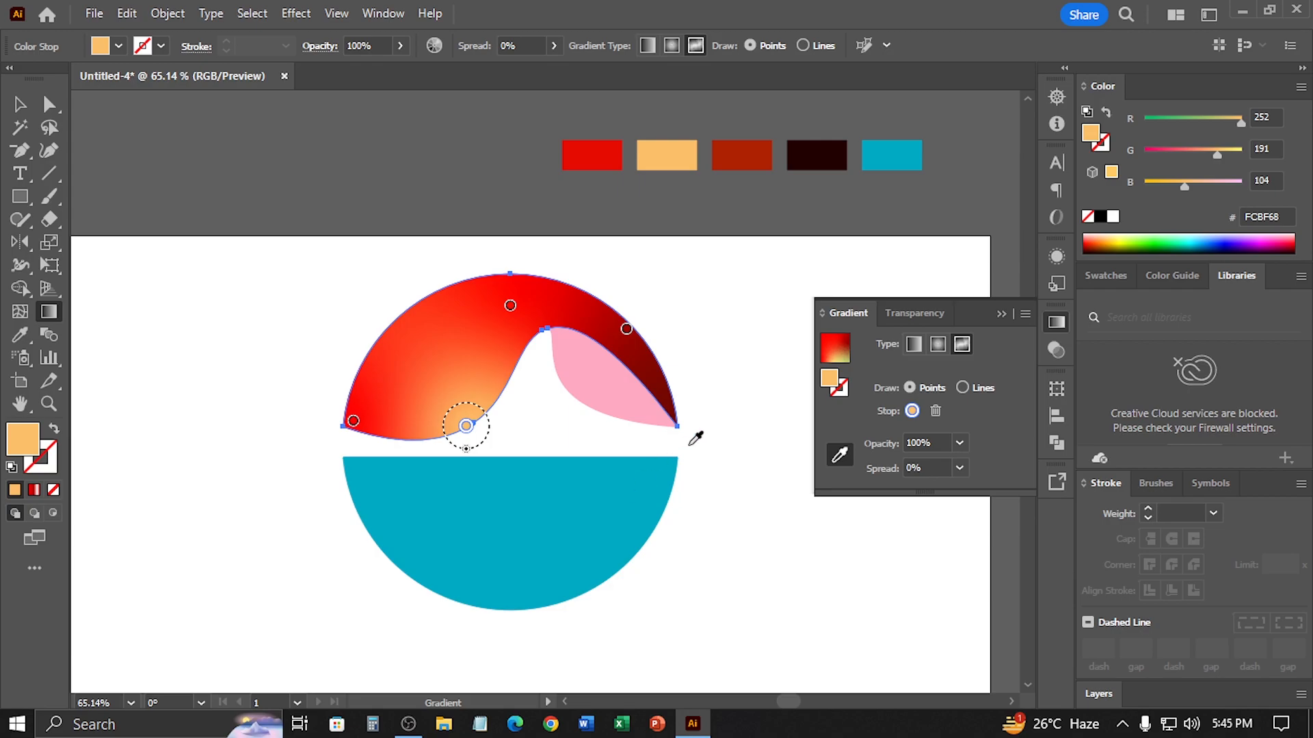
click(20, 104)
click(469, 424)
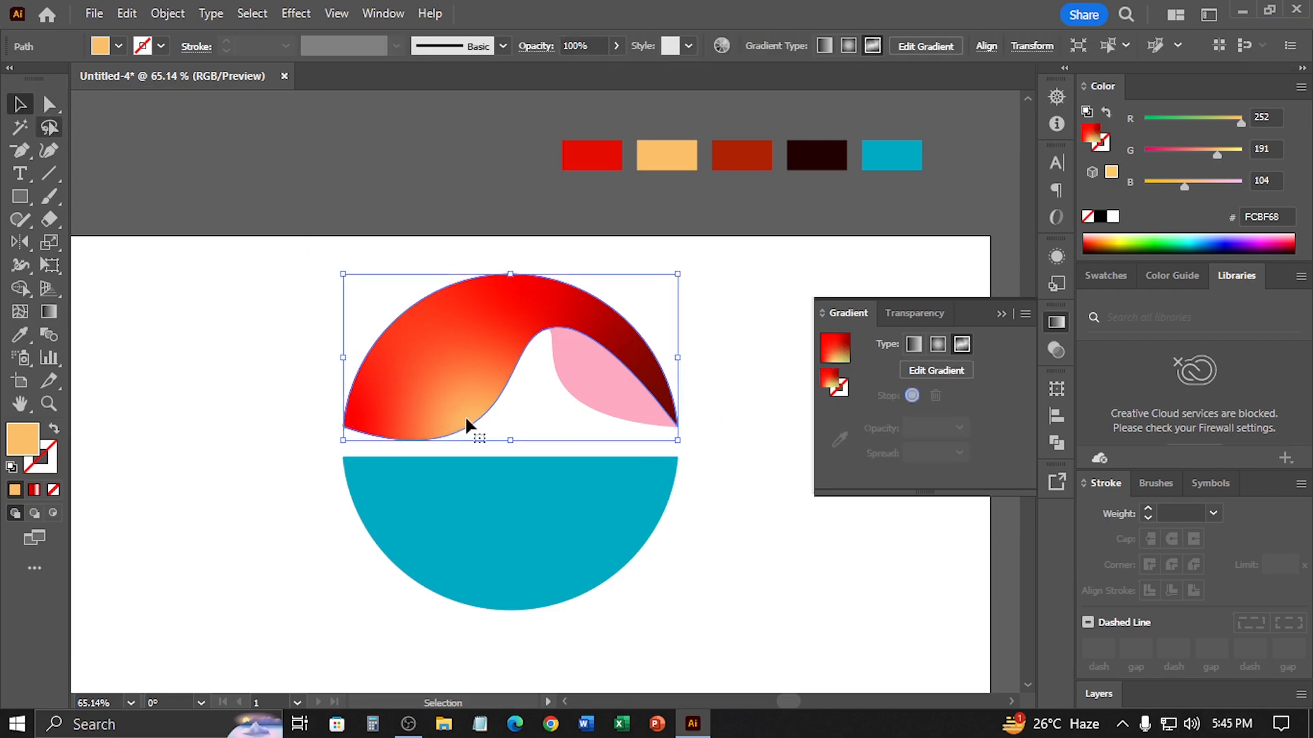
- Fill the pink leaf with the red linear gradient and remove its white colour stop
click(601, 382)
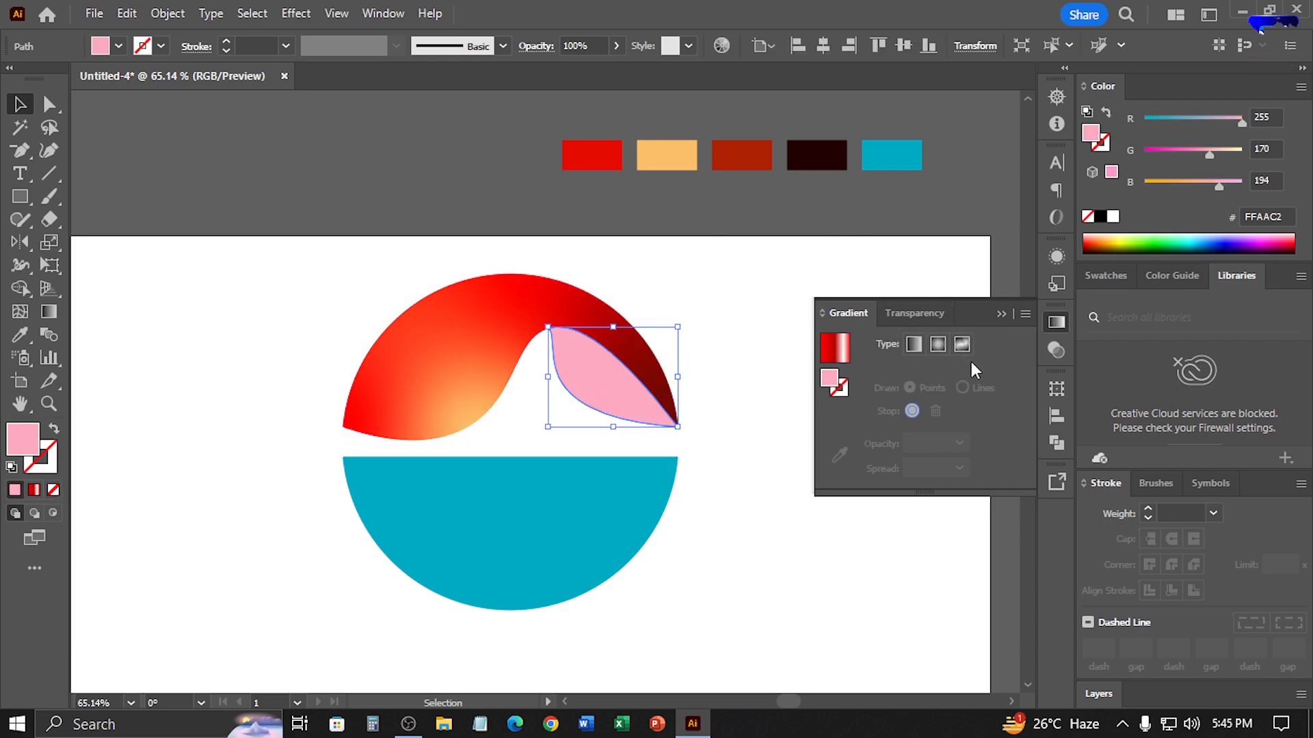
key(period)
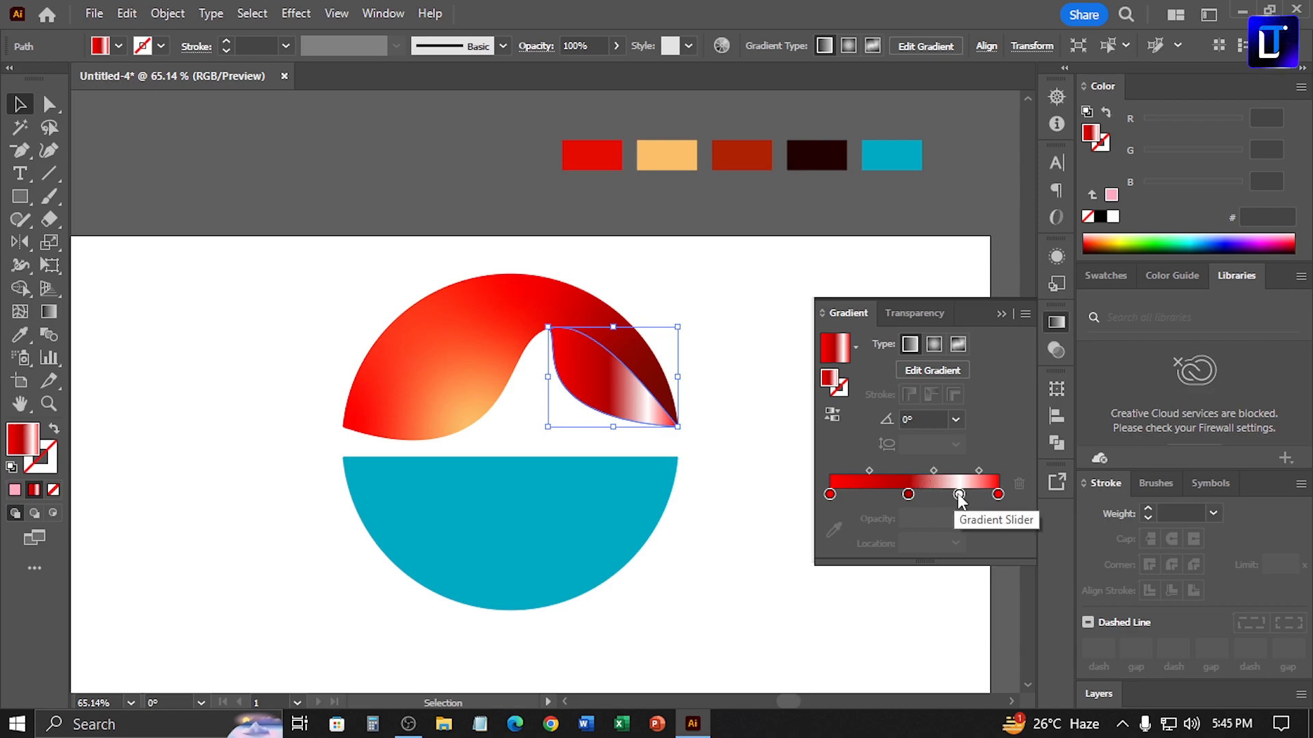
drag(959, 494, 957, 524)
- Move the leaf gradient's middle stop to about 52.8% and darken its colour to 2F0000
click(909, 494)
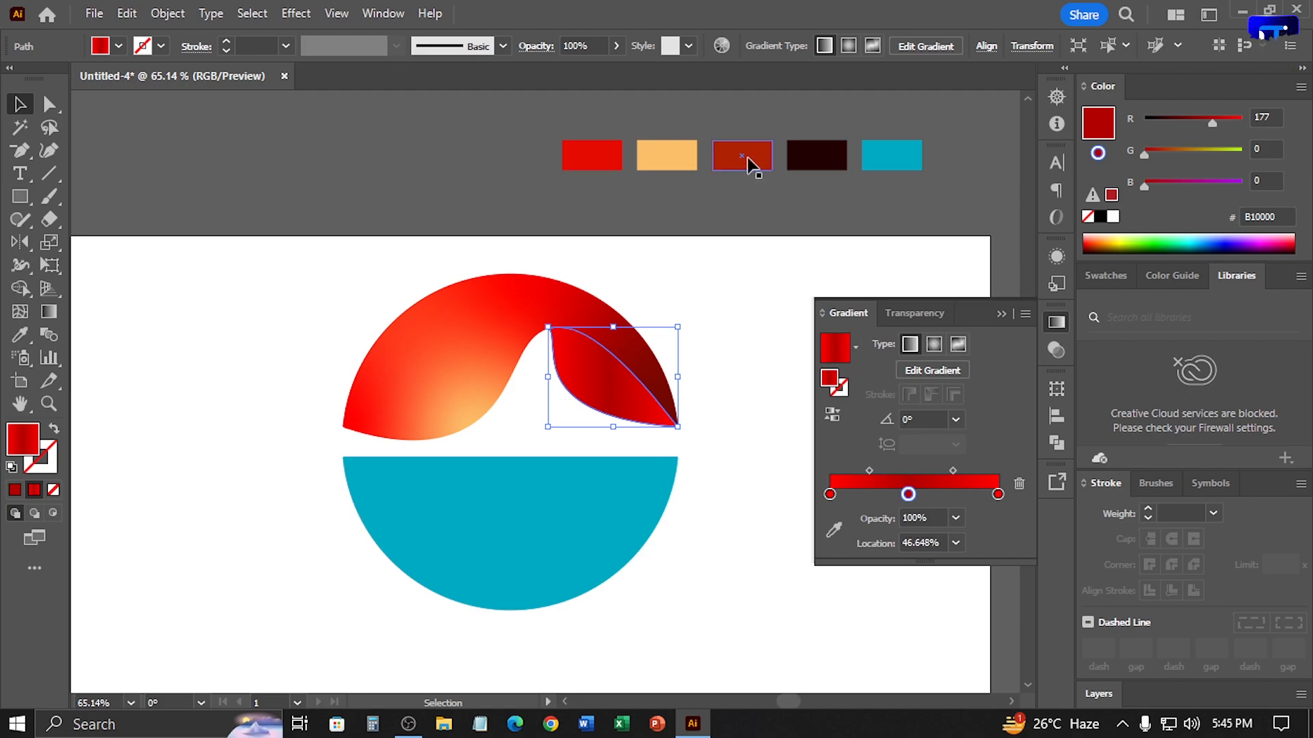
click(755, 200)
click(590, 396)
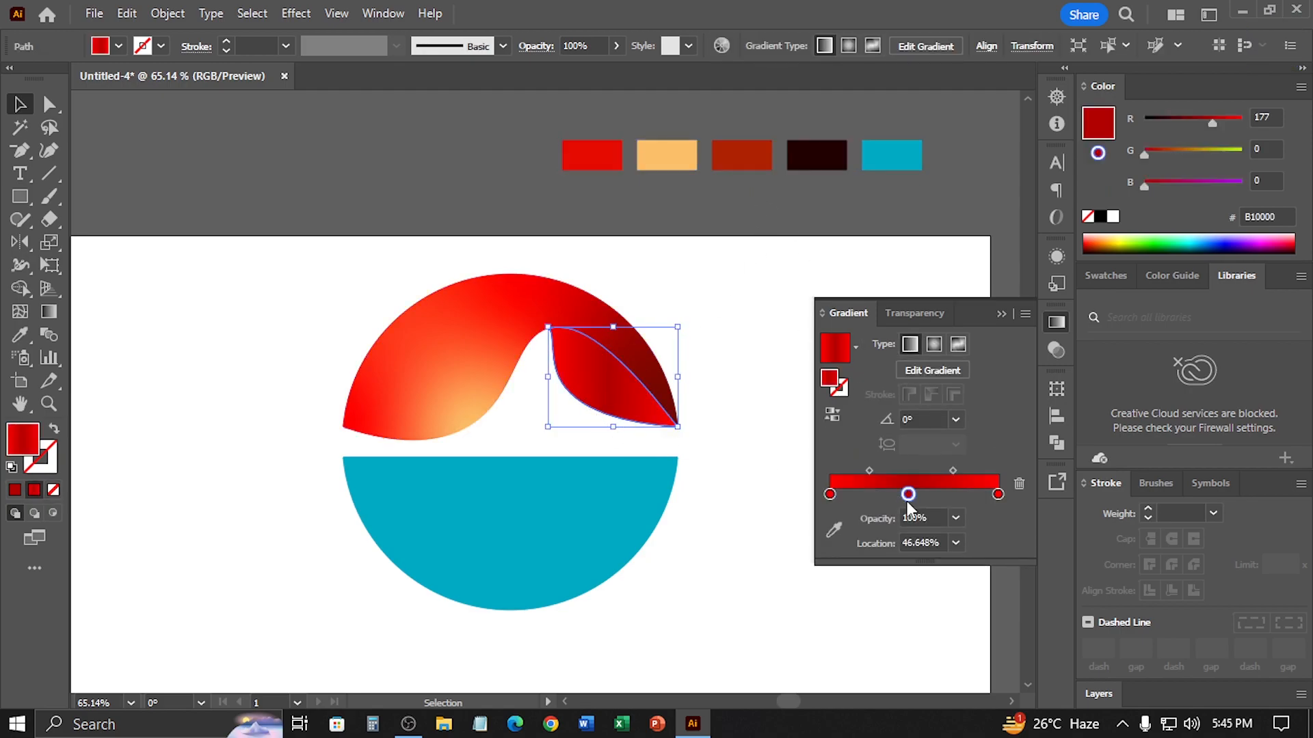
drag(910, 494, 918, 493)
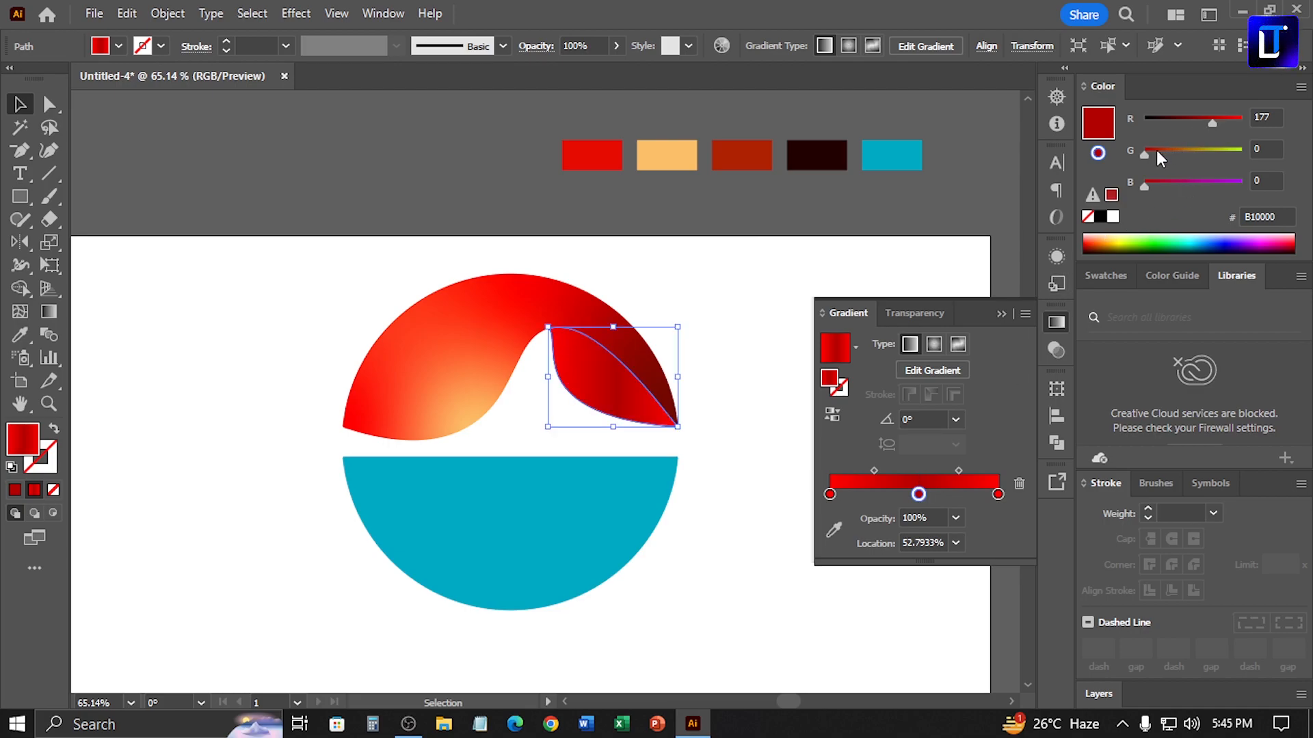
drag(1210, 123, 1161, 119)
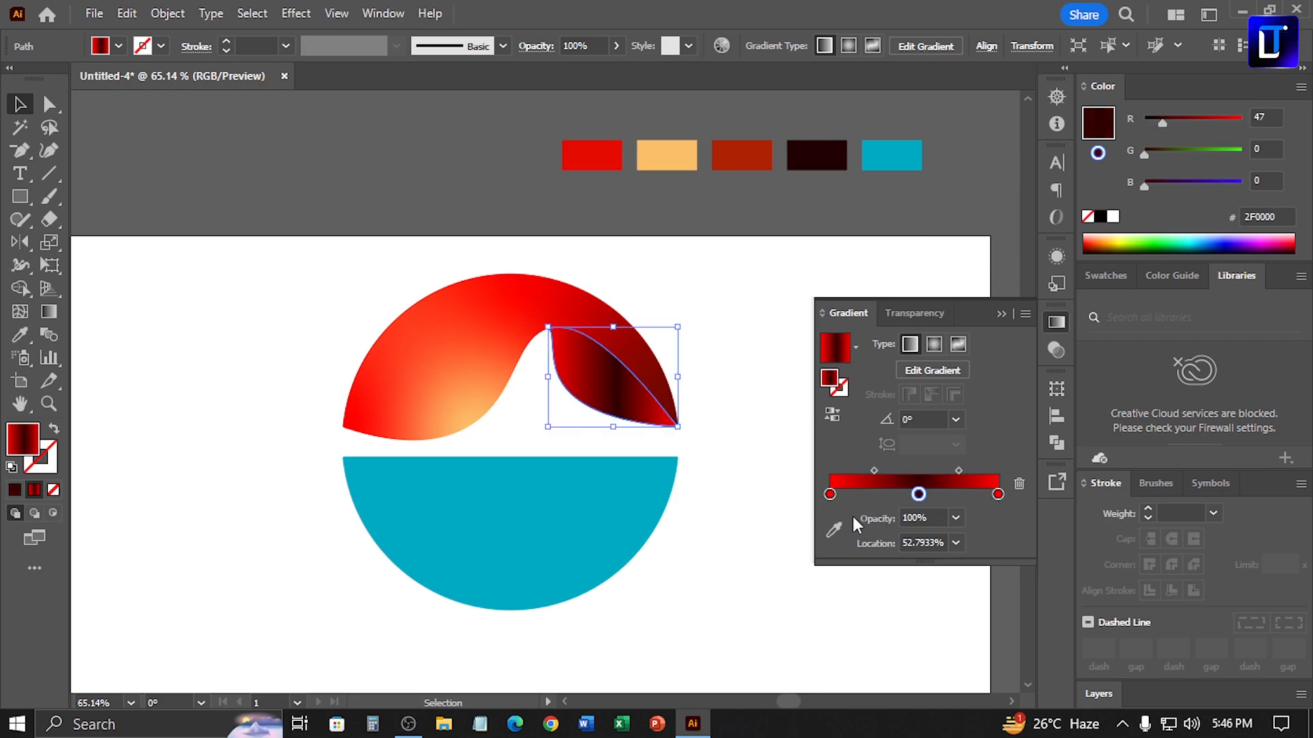
- Reopen the upper shape's freeform gradient for editing and set its top point to pure red, FF0000
click(401, 407)
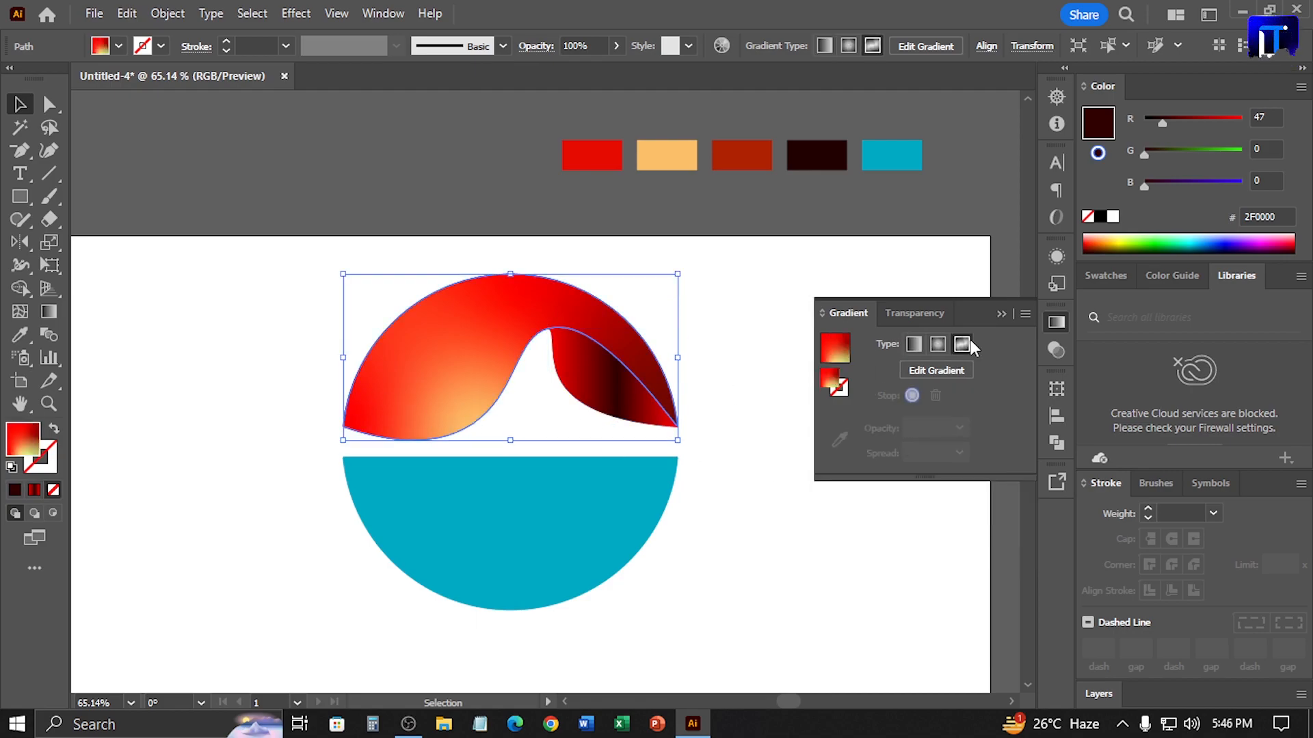
click(948, 367)
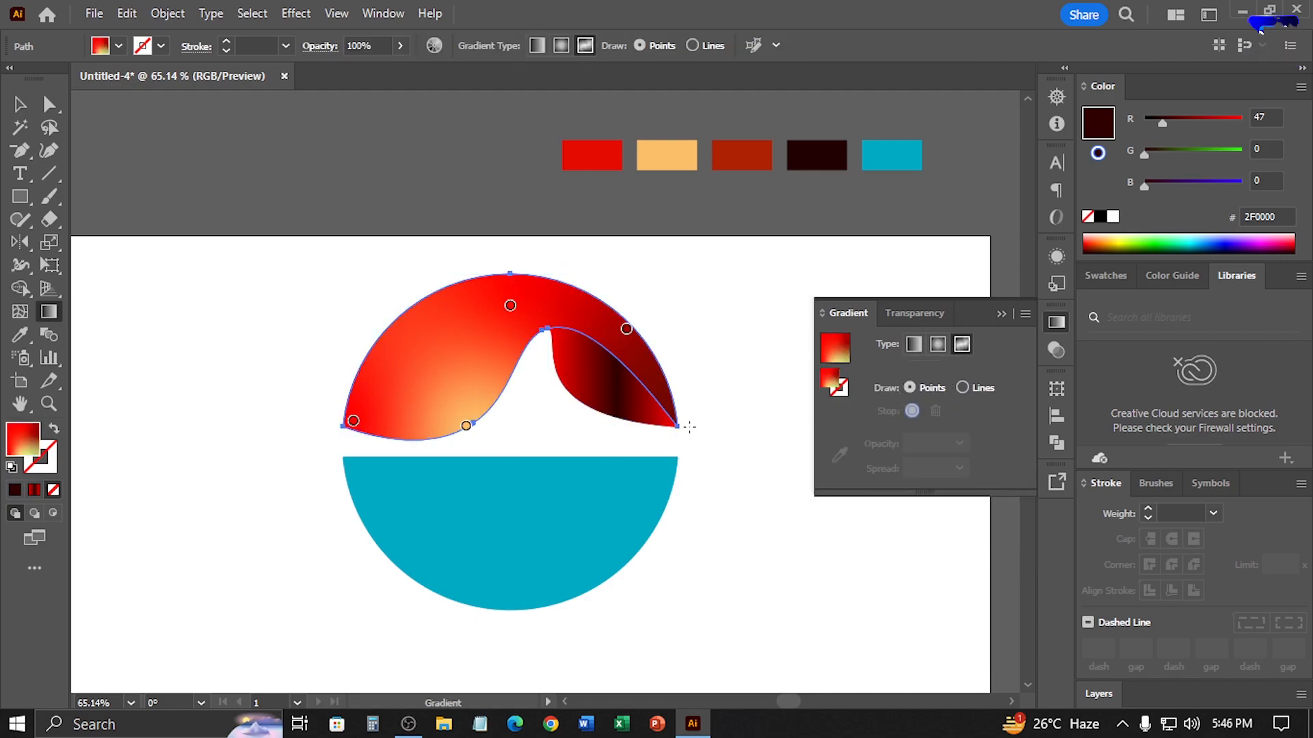
click(353, 421)
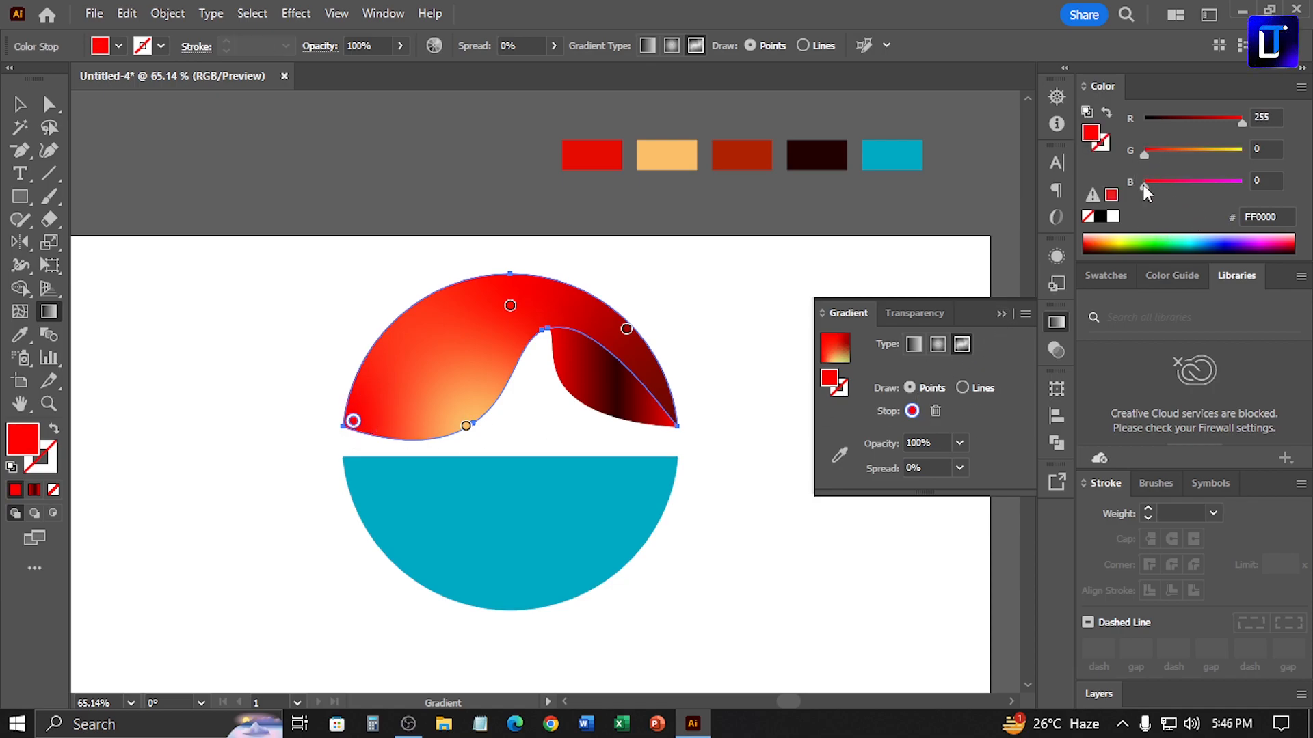
click(511, 307)
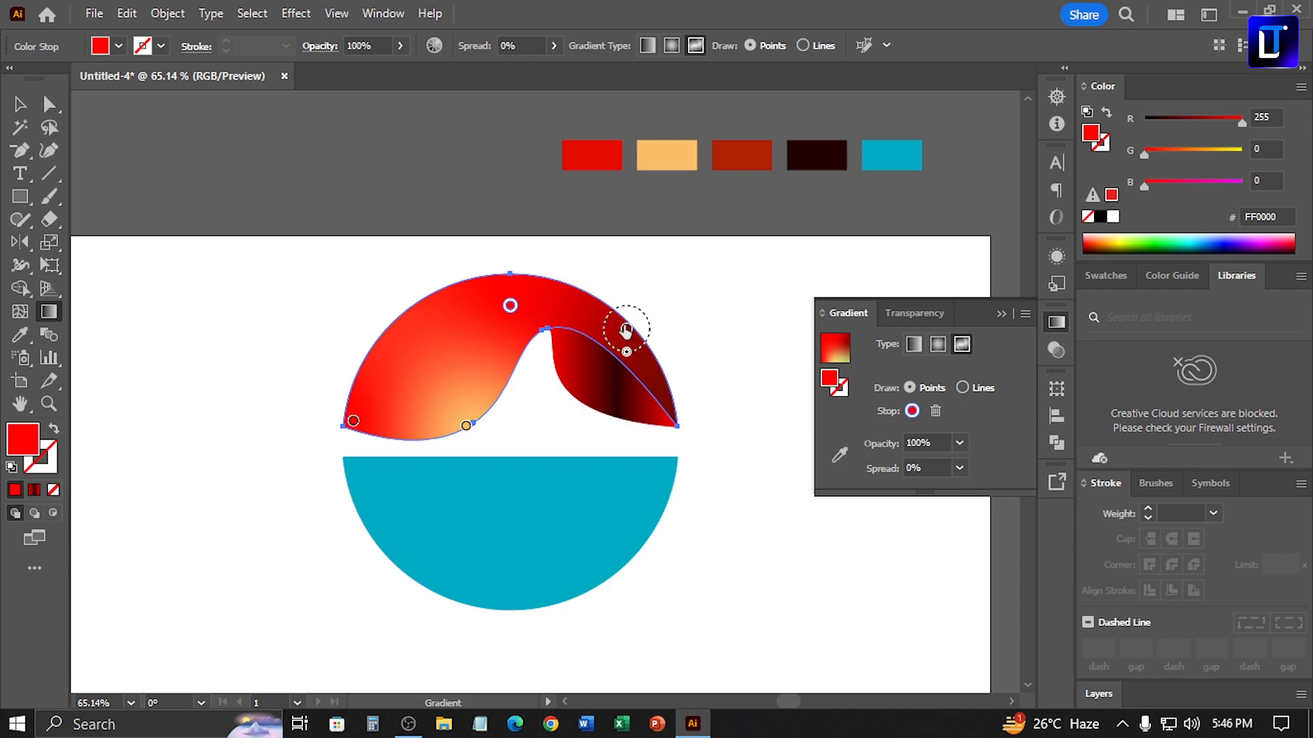
- Set the right arm gradient point's red to 164, shift it slightly up and left along the arm, and finish gradient editing
click(625, 331)
drag(1201, 124, 1207, 118)
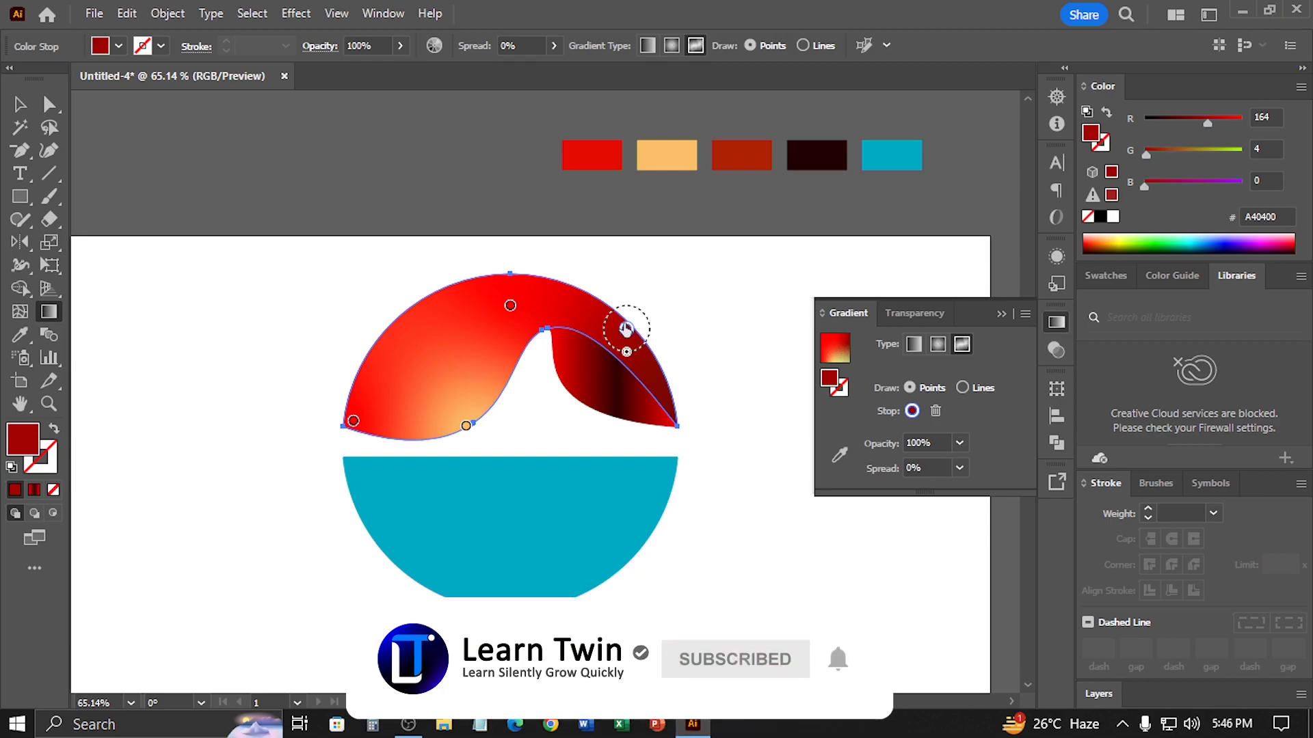
drag(626, 329, 614, 317)
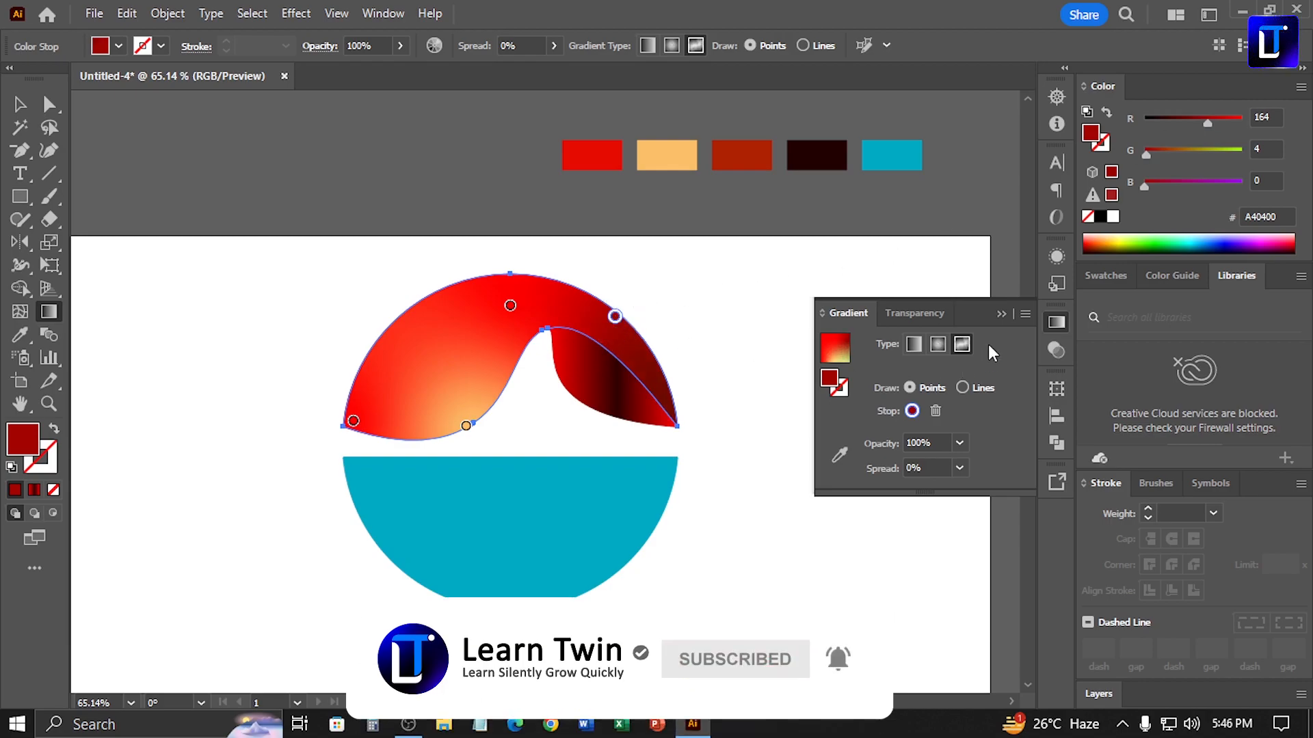
click(1002, 313)
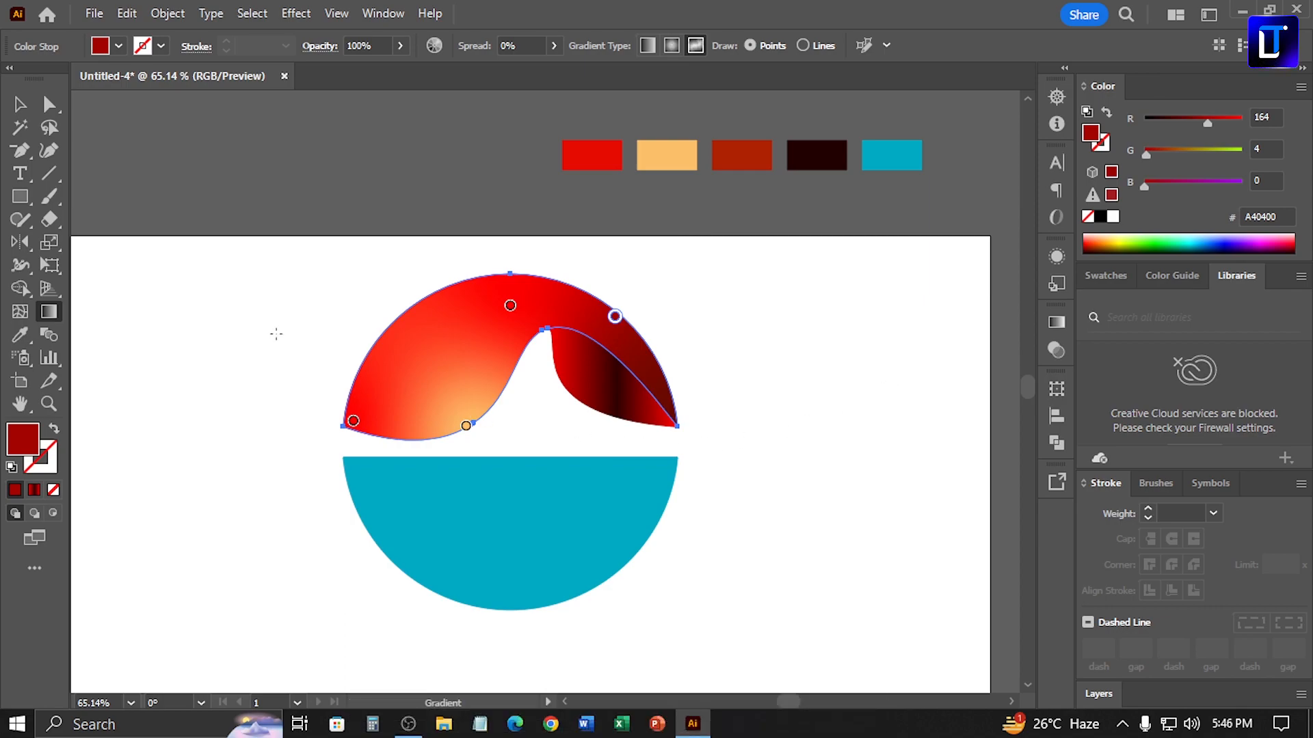
click(20, 107)
click(629, 396)
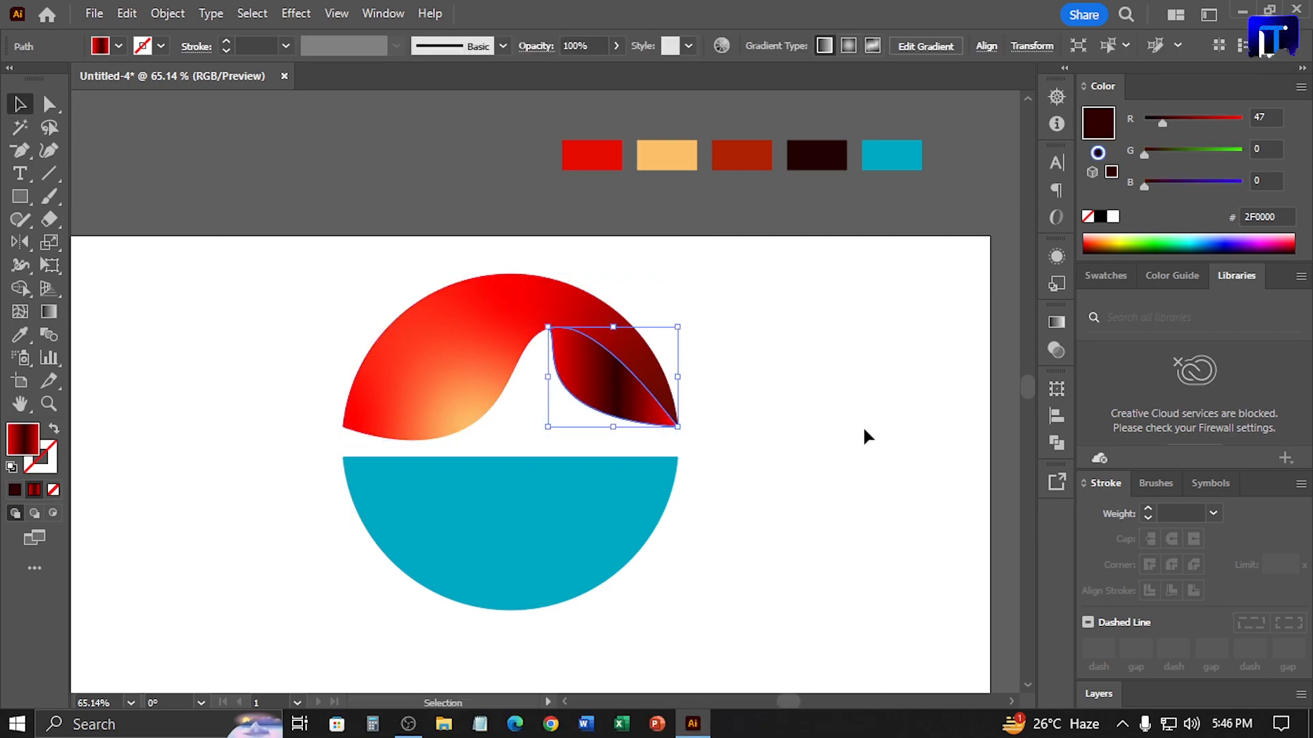
click(864, 431)
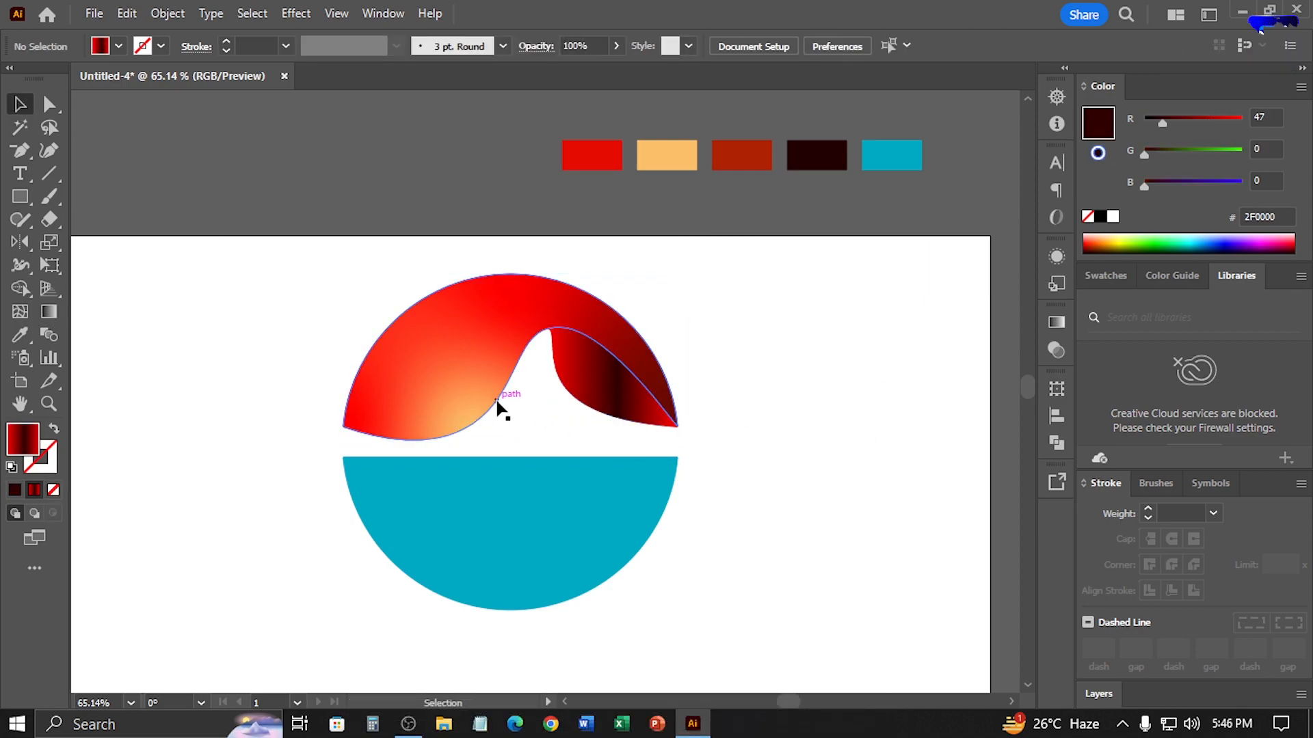
- Copy the wavy lower edge of the upper red shape and paste it in front as a separate path
click(50, 104)
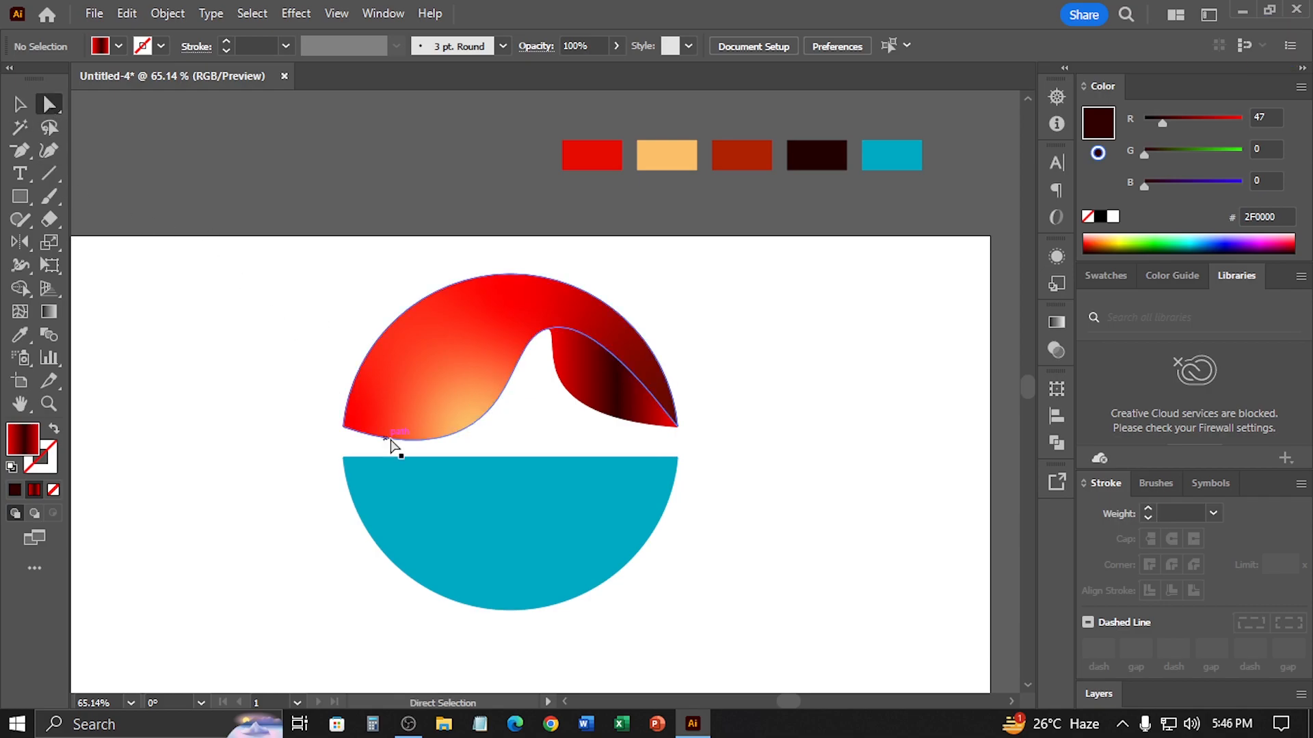
click(479, 419)
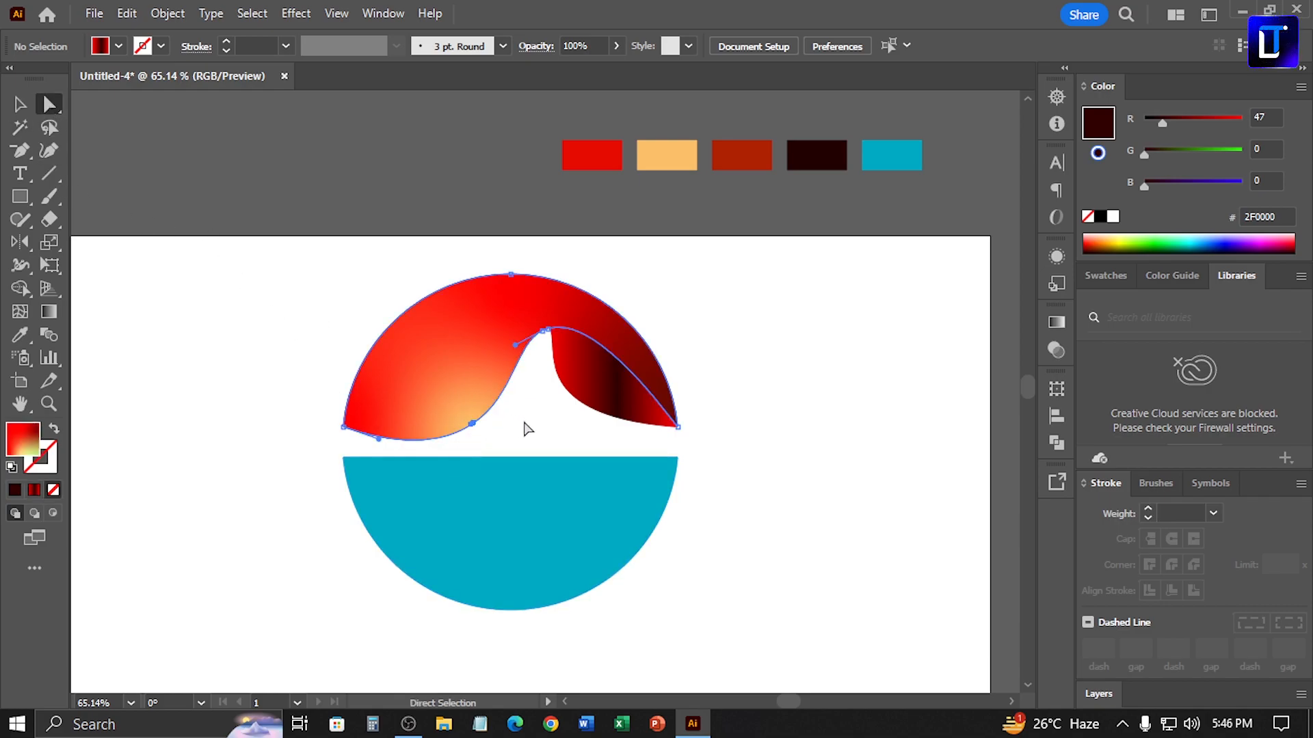
shift+click(544, 331)
drag(545, 335, 607, 334)
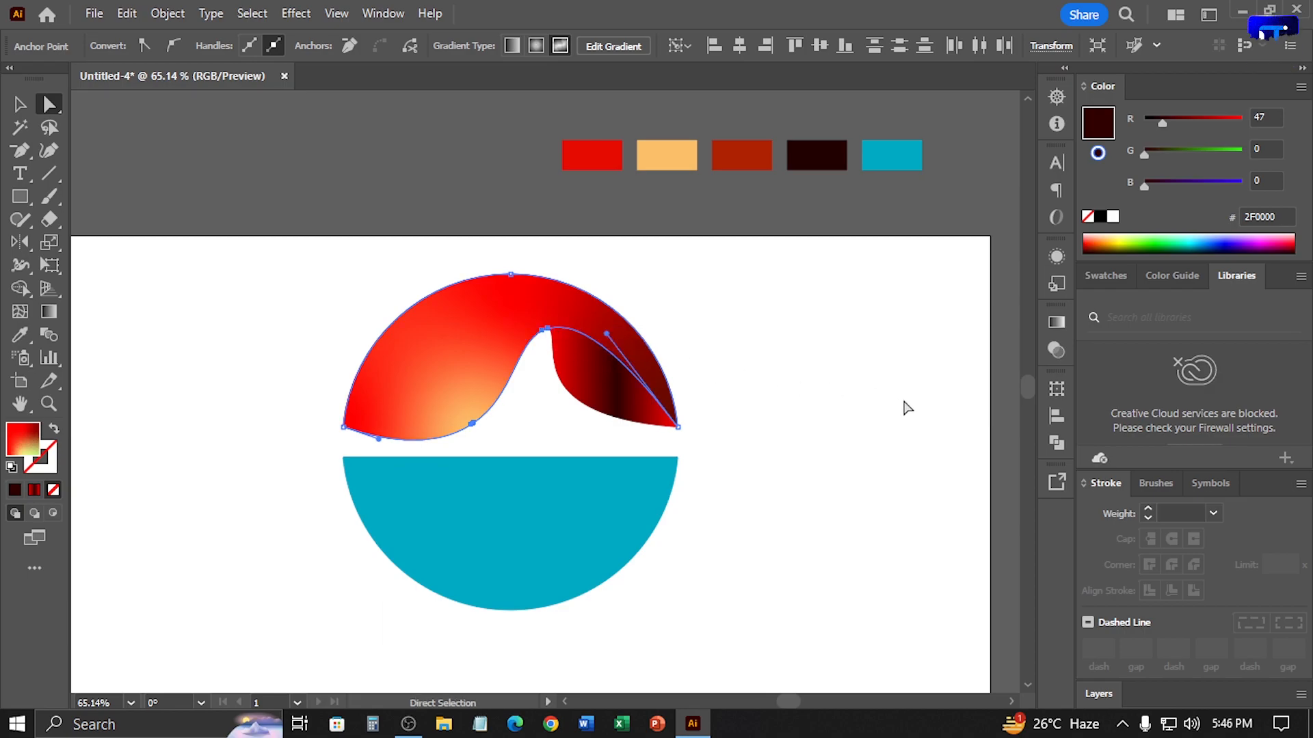
key(v)
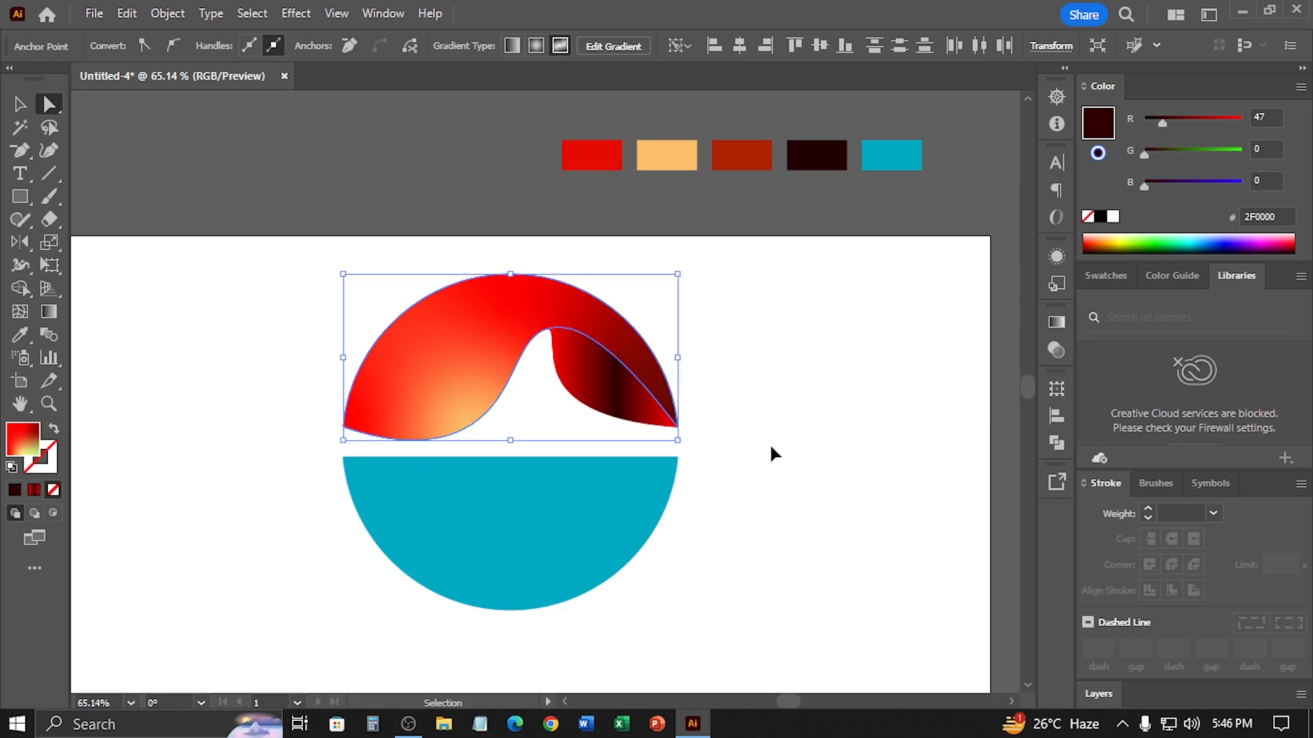
click(128, 14)
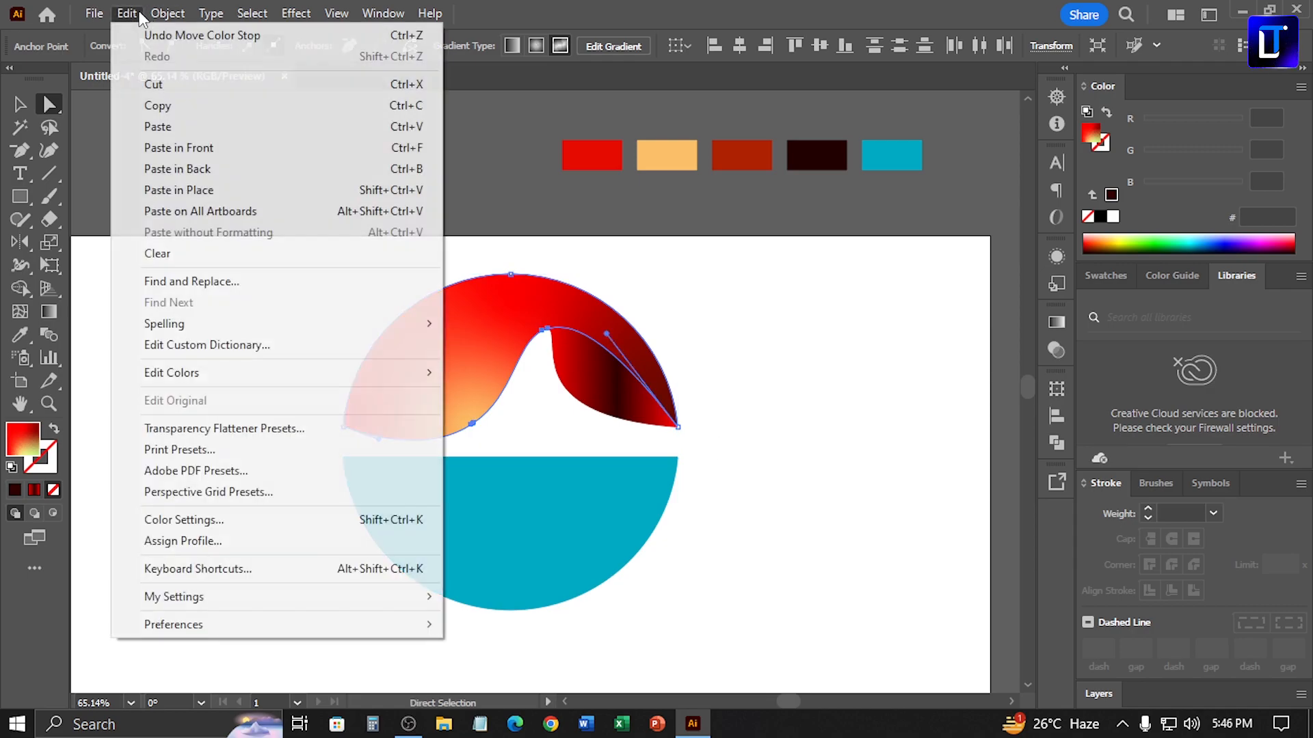
click(174, 104)
click(129, 14)
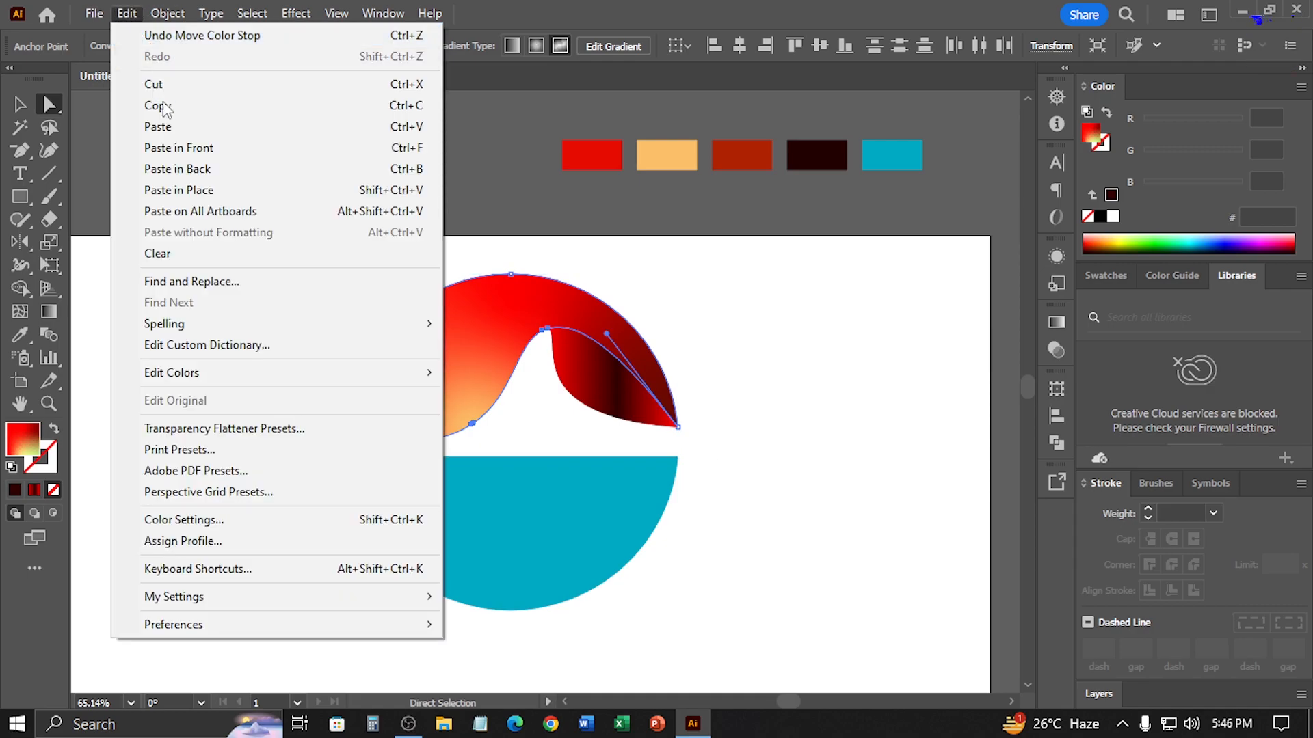
click(184, 145)
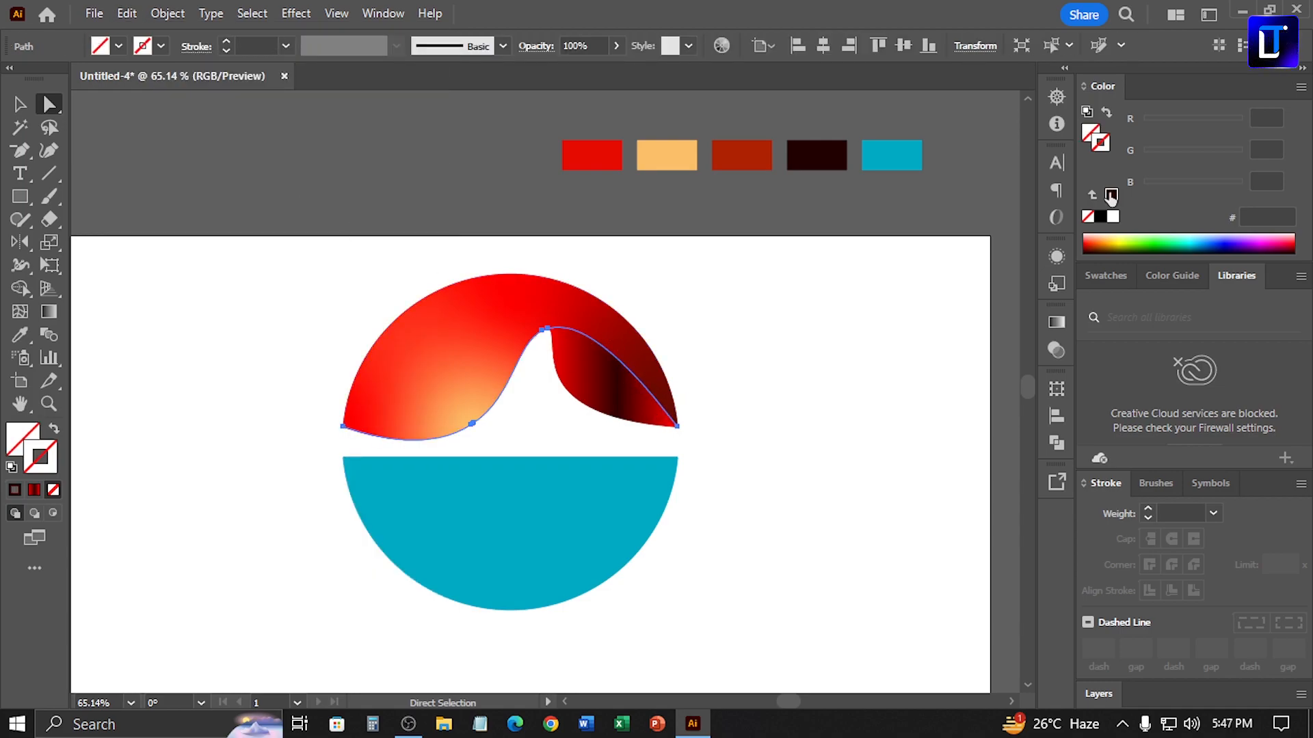
- Give the pasted wavy path a linear red-to-dark gradient stroke with no fill
click(1111, 195)
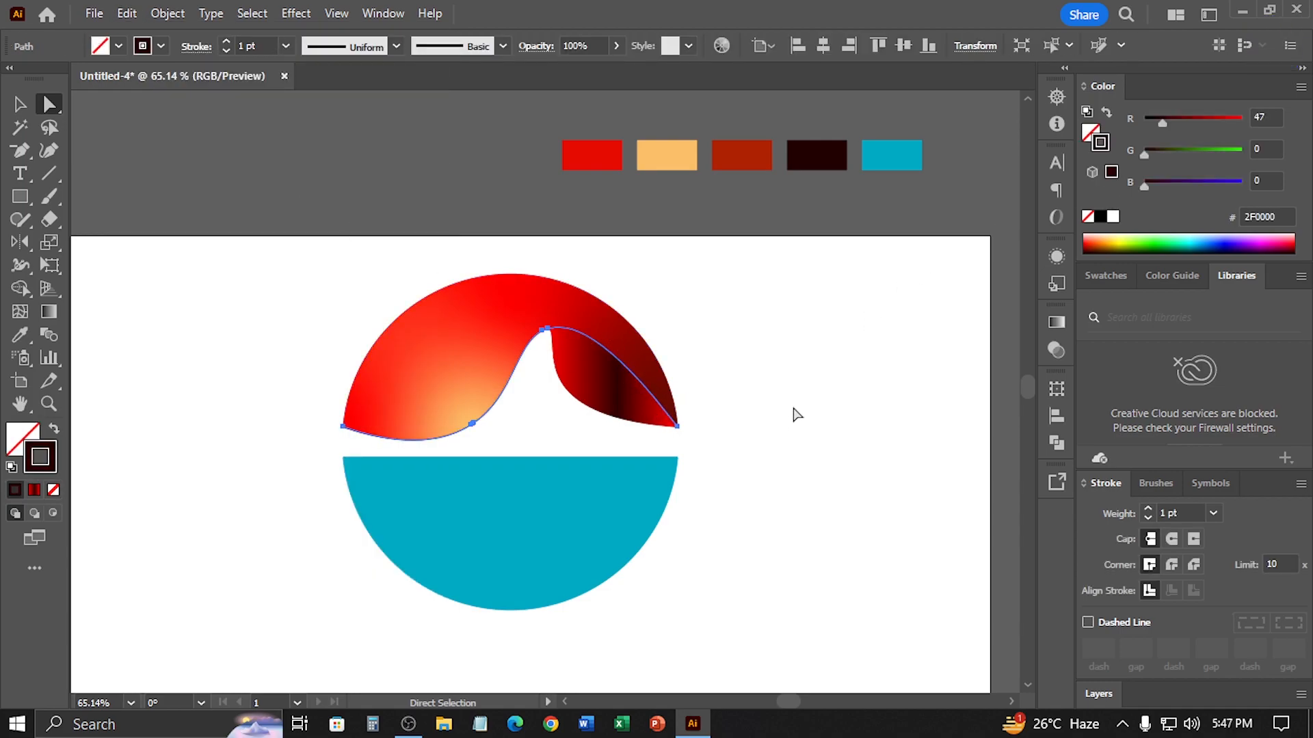
click(1066, 325)
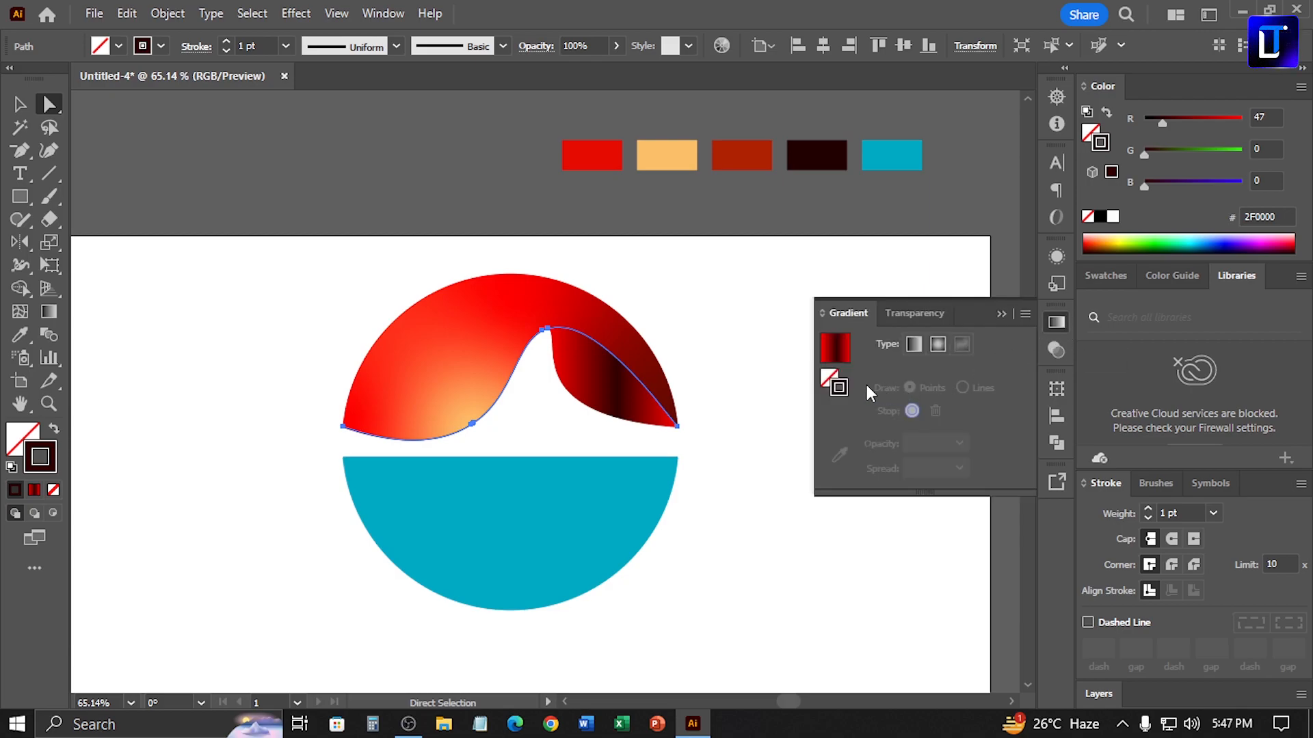
click(847, 353)
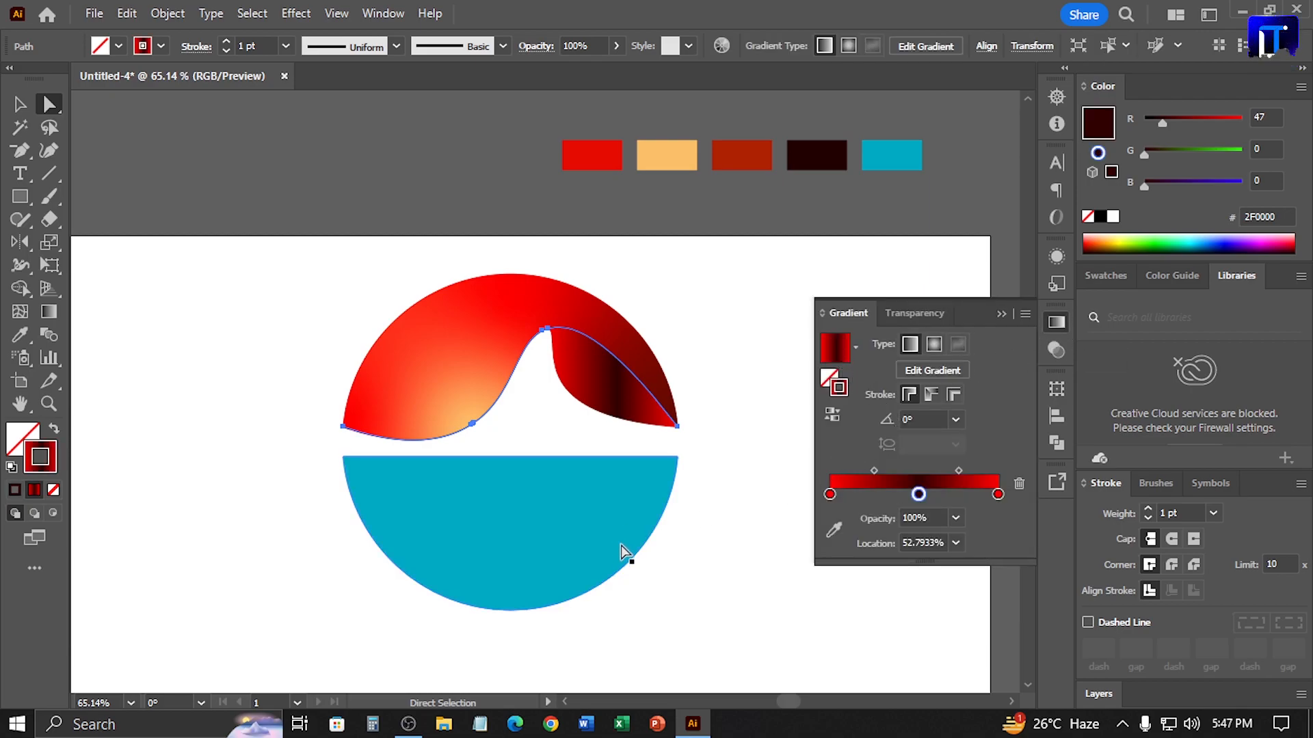
- Set the wavy path's stroke weight to 5 pt and apply the lens-shaped width profile that tapers at both ends
scroll(581, 430, up, 3)
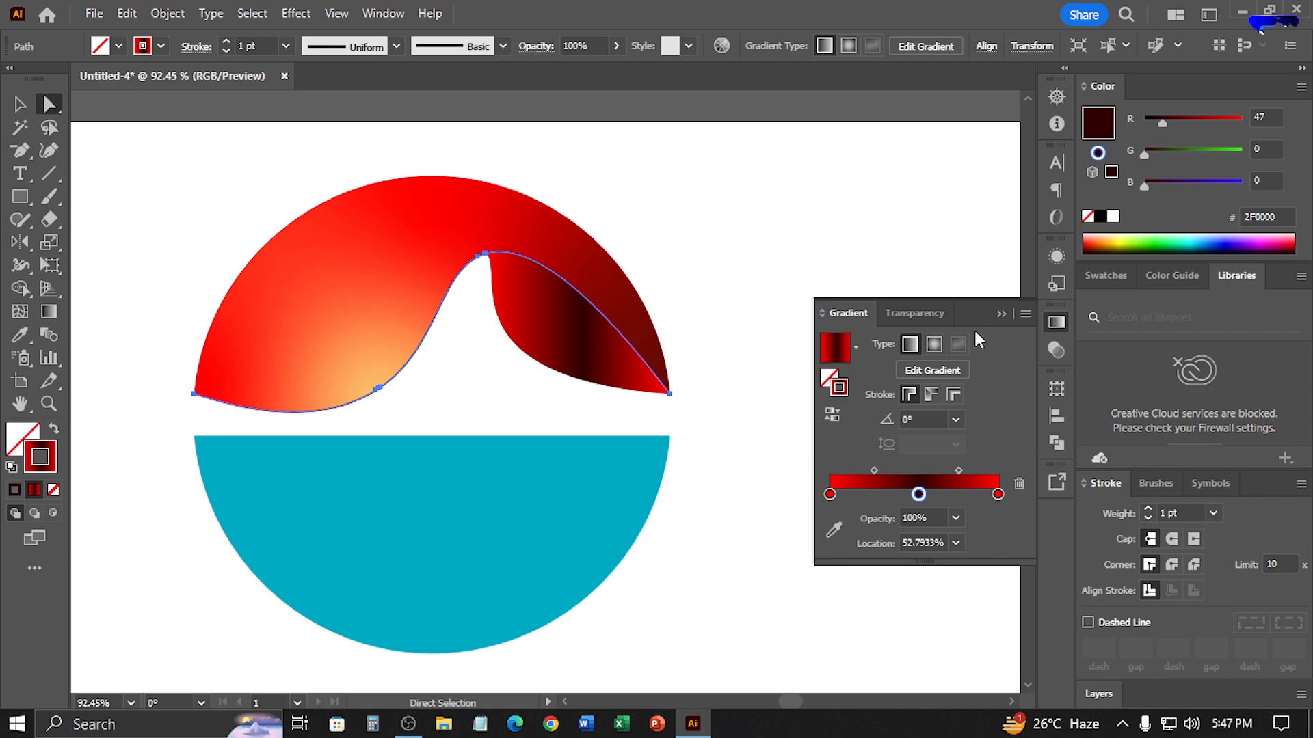
double_click(1163, 512)
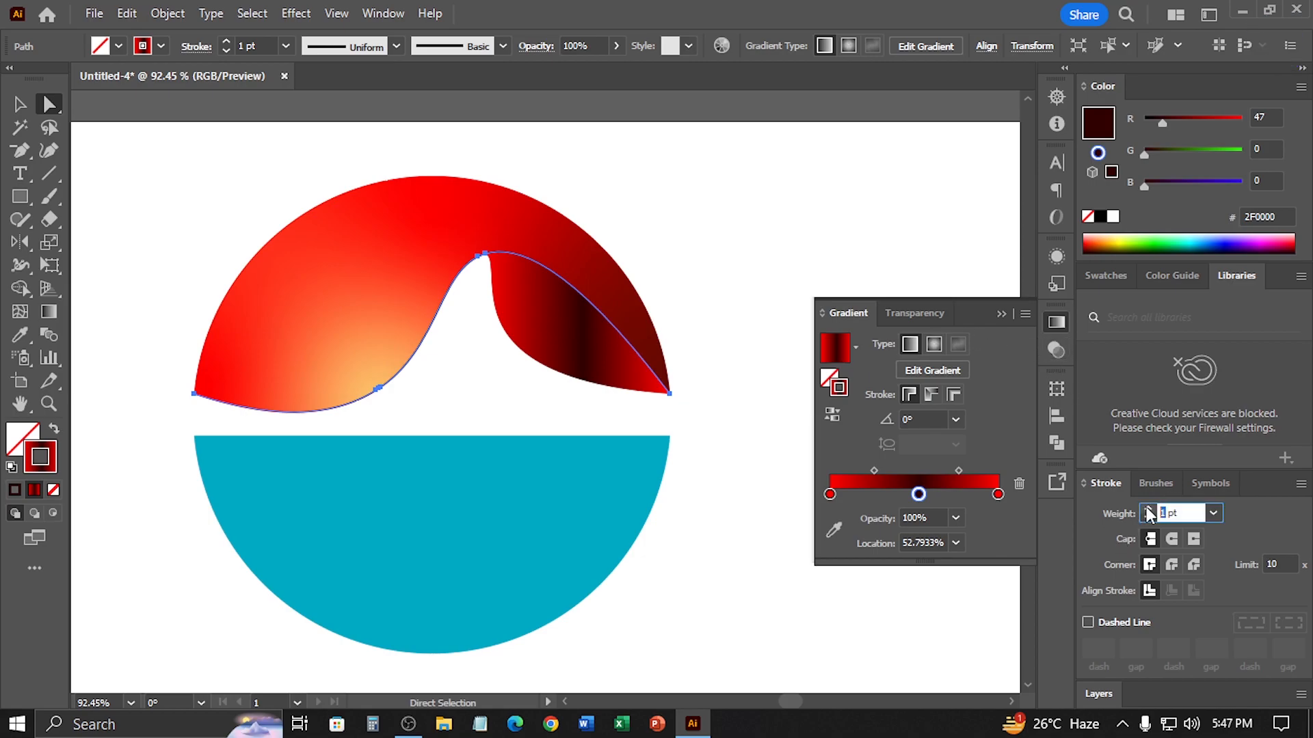
key(Return)
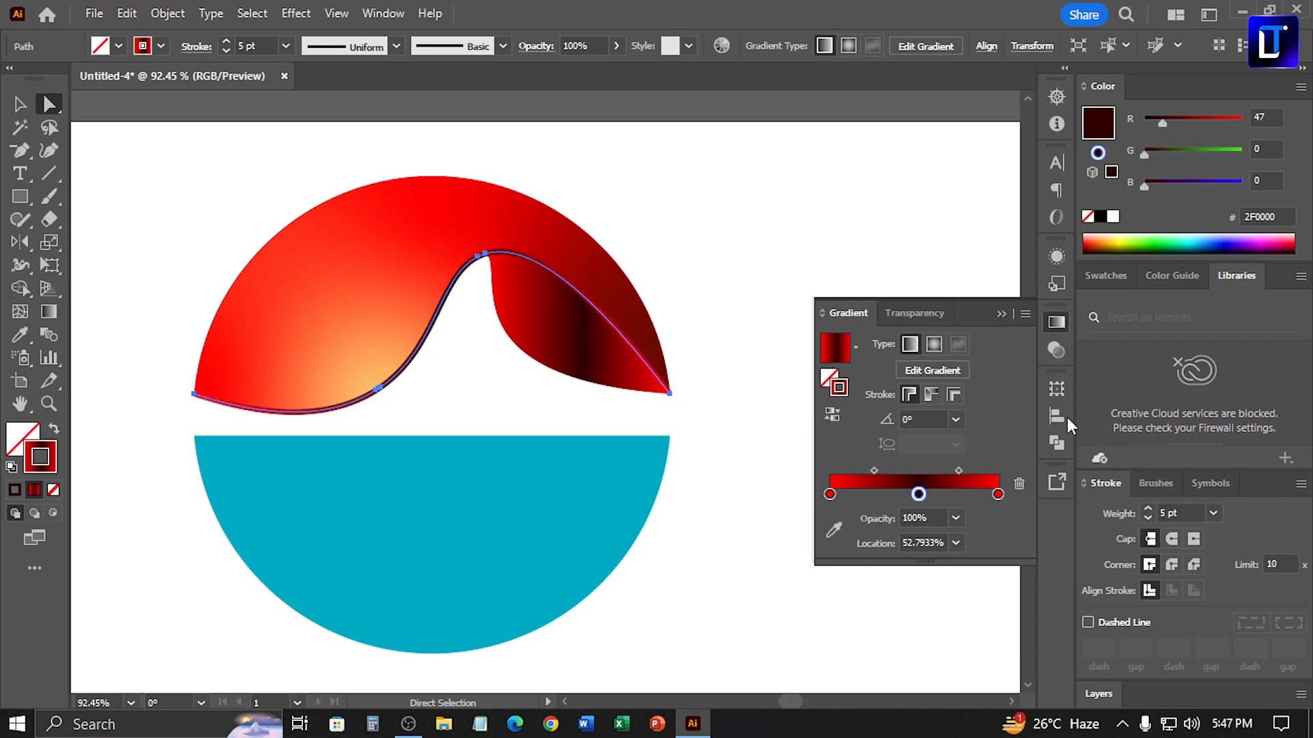
click(388, 43)
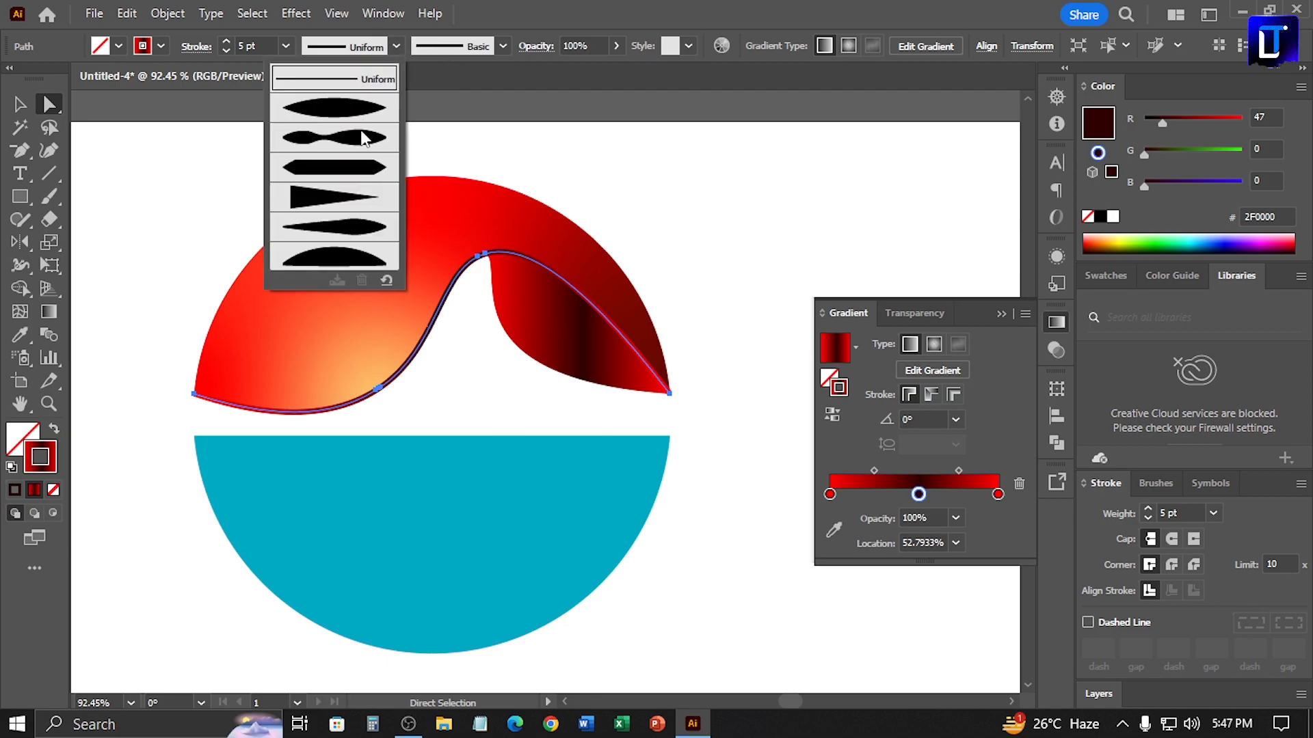
click(334, 107)
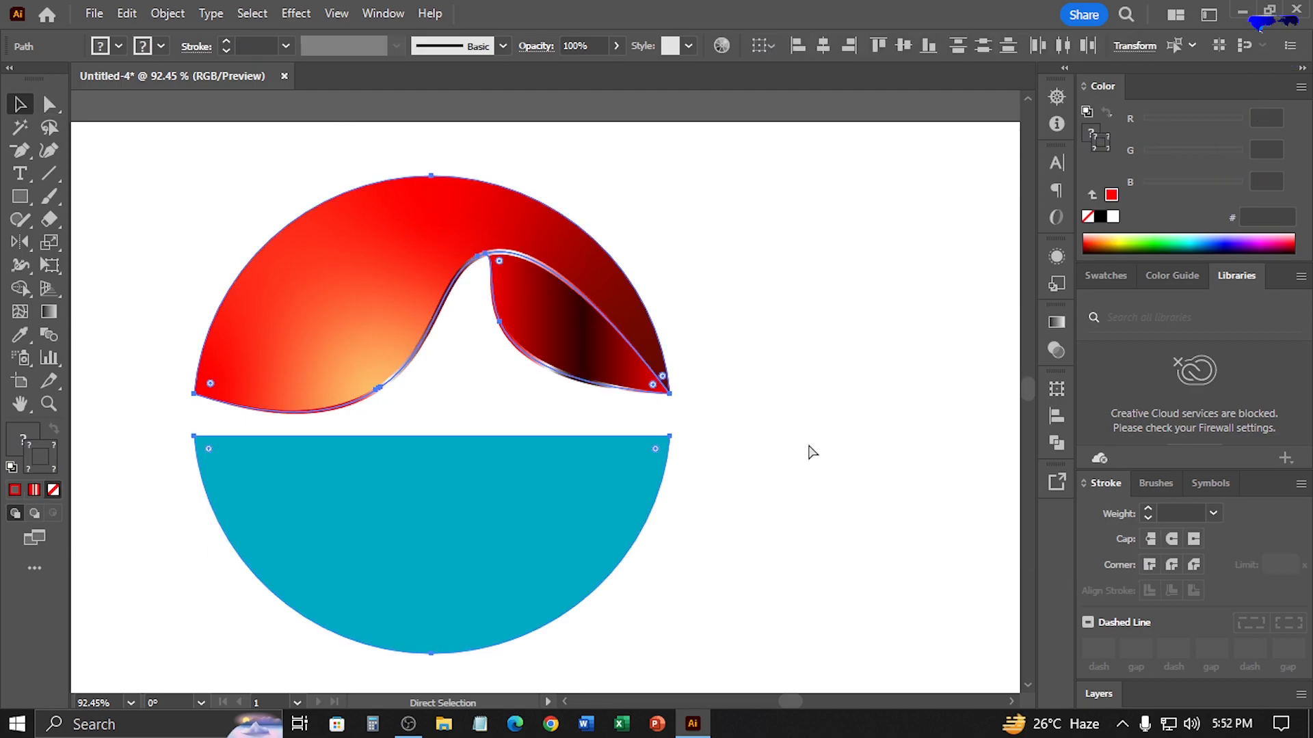
- Group the upper red shape, its dark leaf and their edge strokes, leaving out the teal half circle
key(v)
click(369, 341)
click(203, 253)
click(305, 291)
right_click(304, 283)
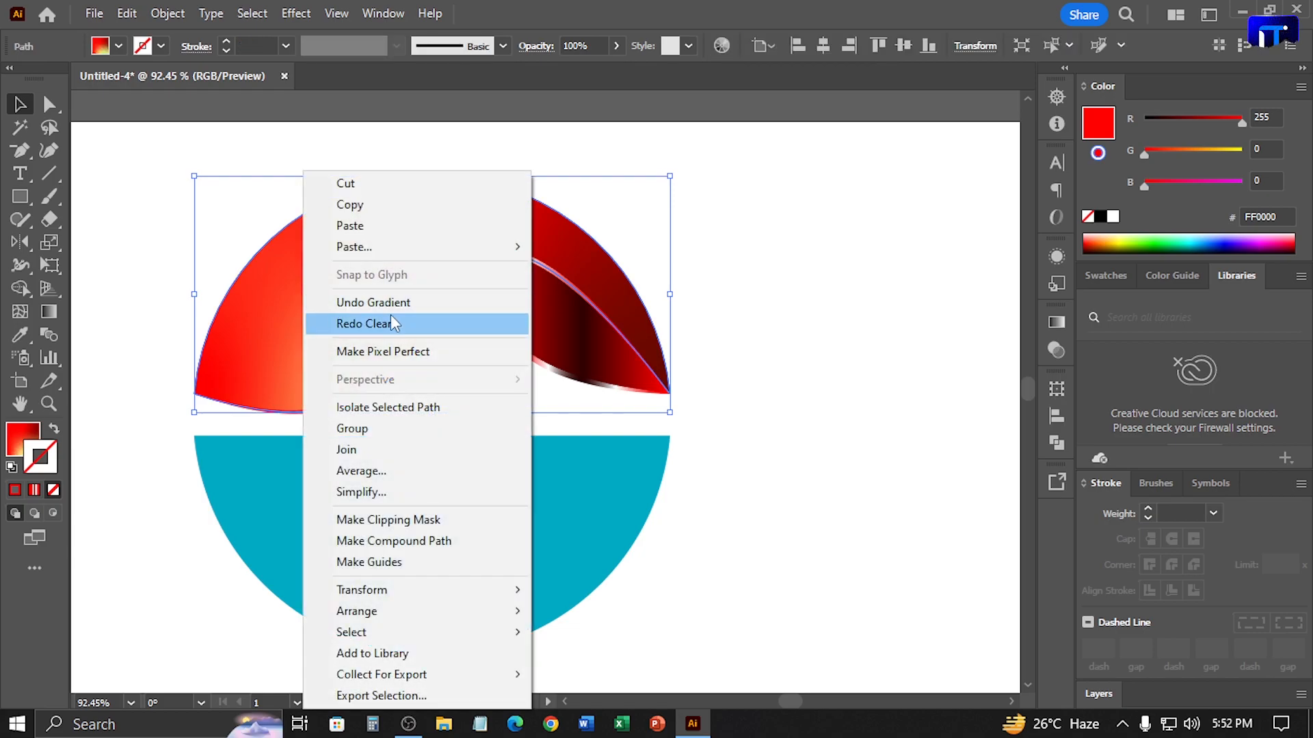
click(397, 321)
click(636, 363)
key(a)
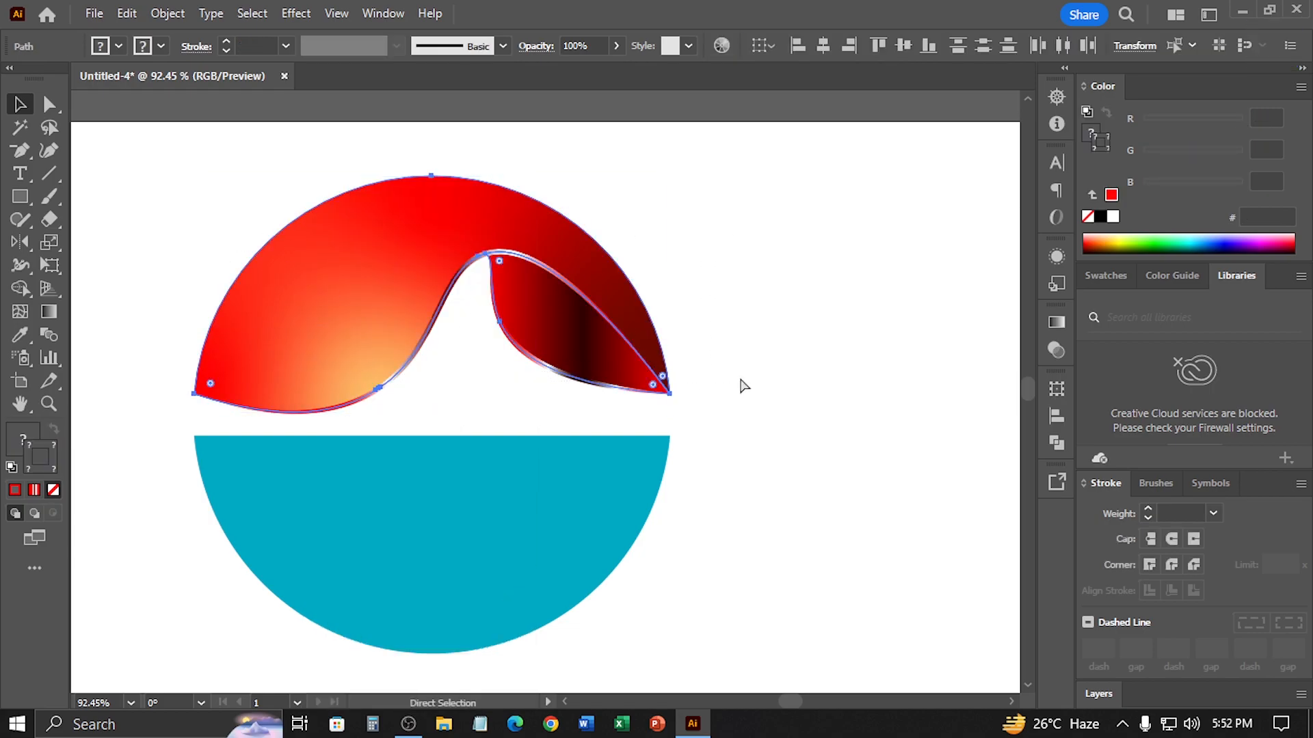
key(v)
key(ctrl+g)
- Create a reflected copy of the upper group across the horizontal axis
right_click(406, 283)
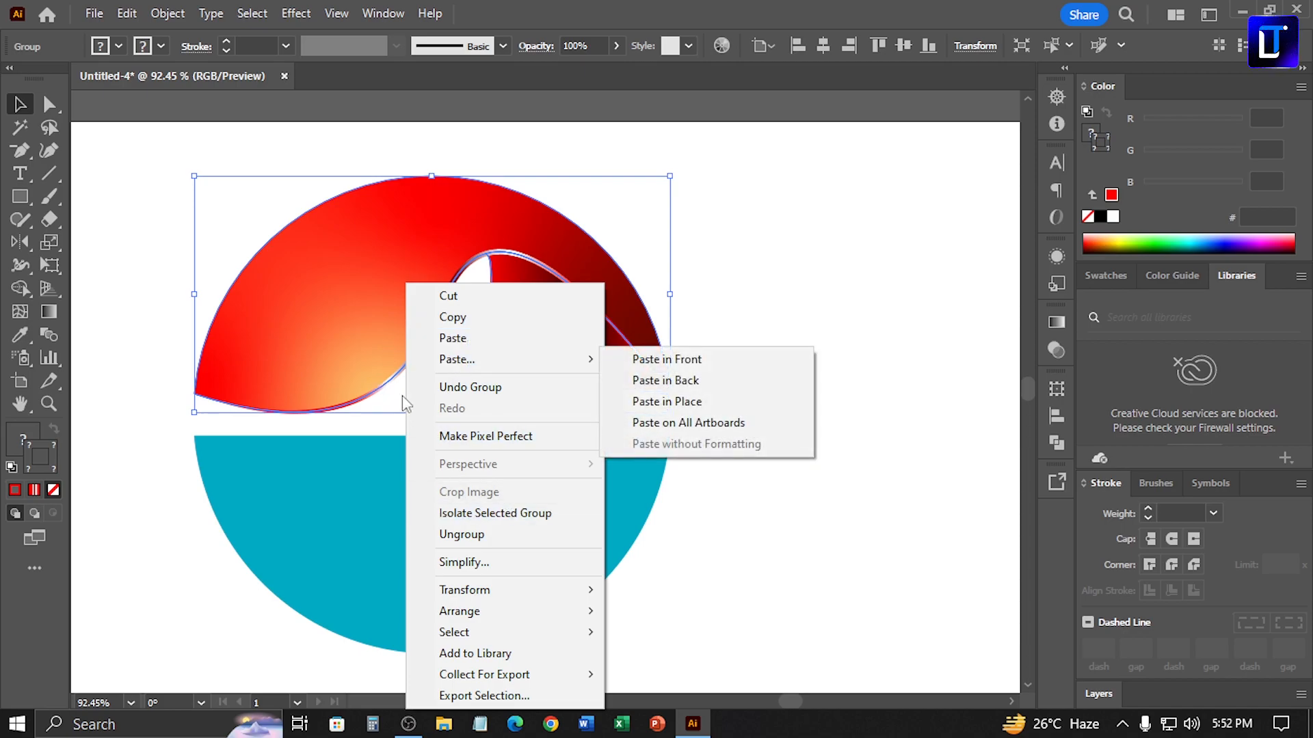
mouse_move(526, 599)
click(726, 492)
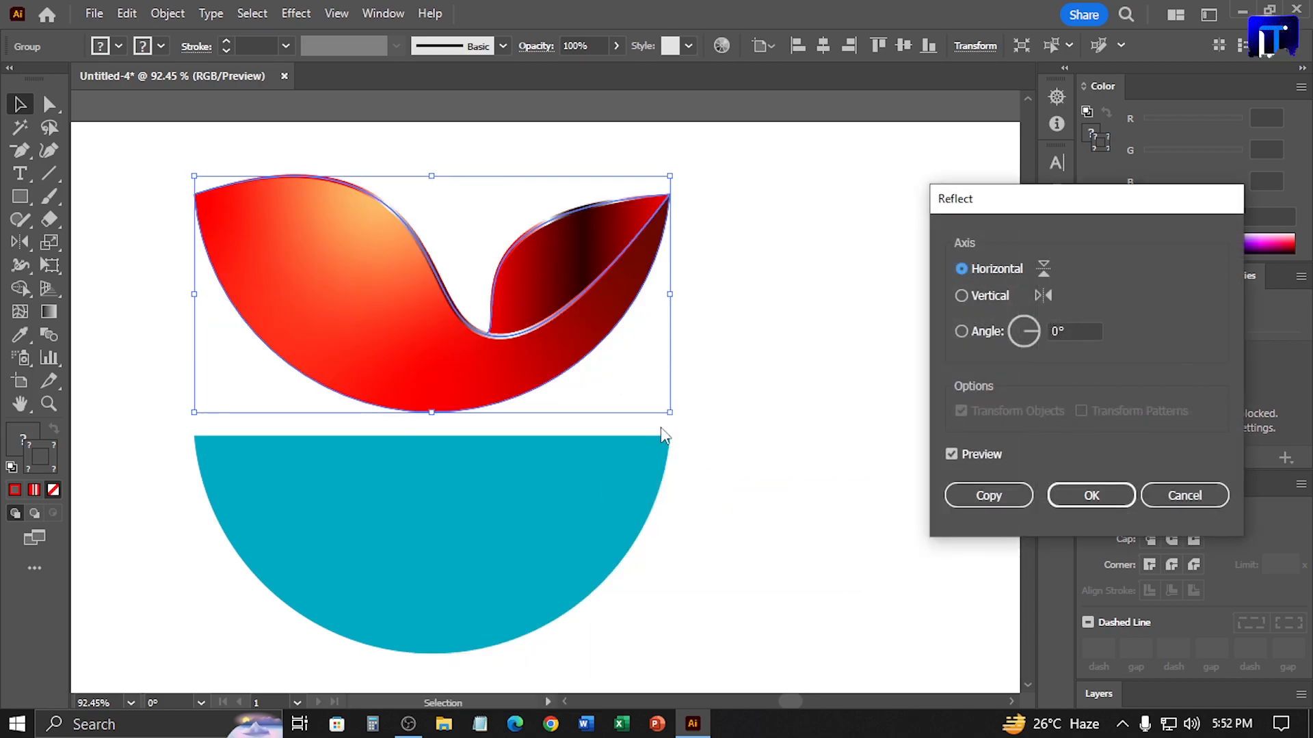
click(989, 495)
- Align the reflected copy with the bottom of the teal half circle and delete the teal half circle
shift+click(568, 534)
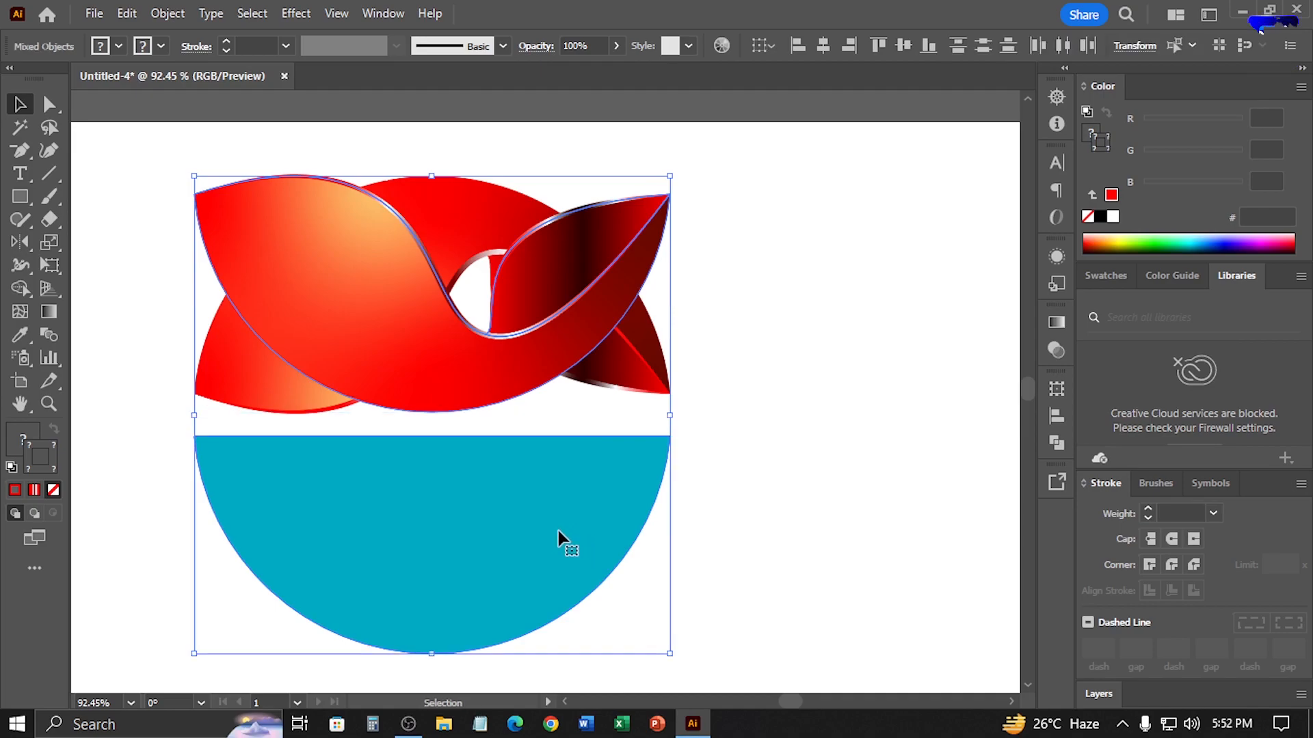
click(919, 50)
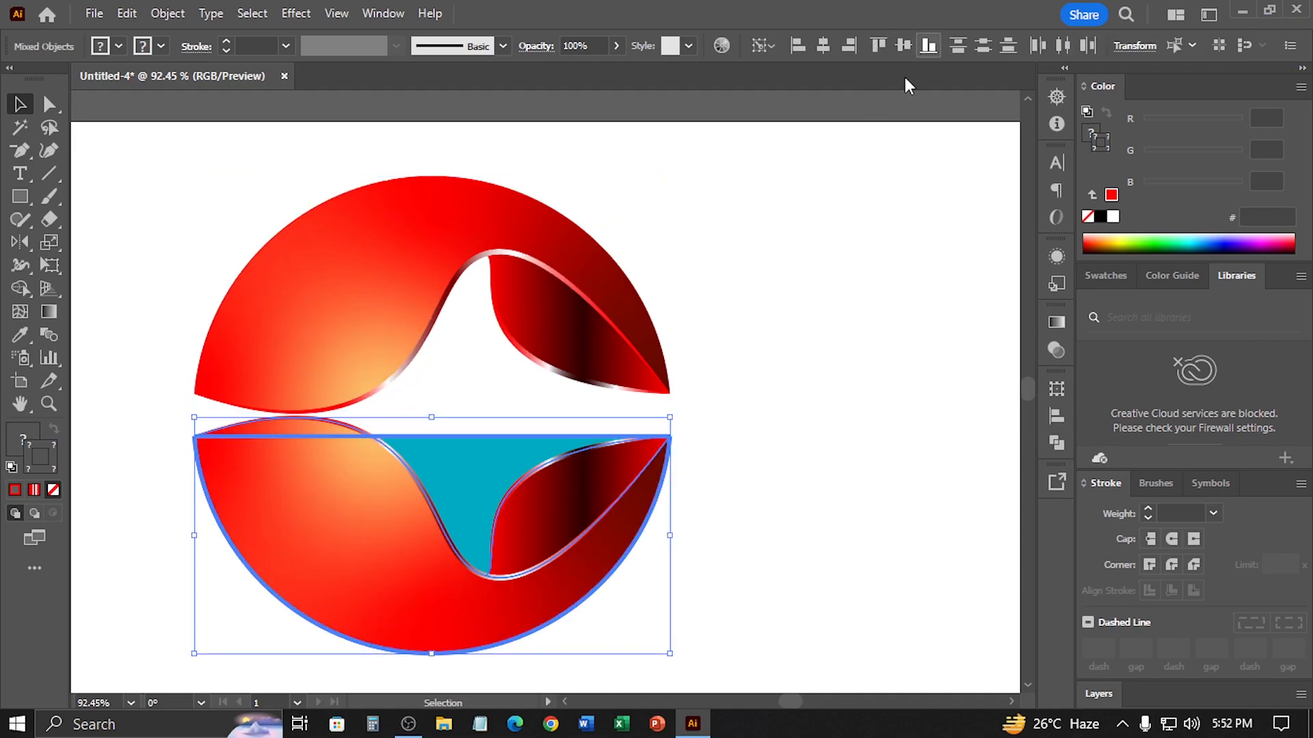
click(835, 284)
click(492, 472)
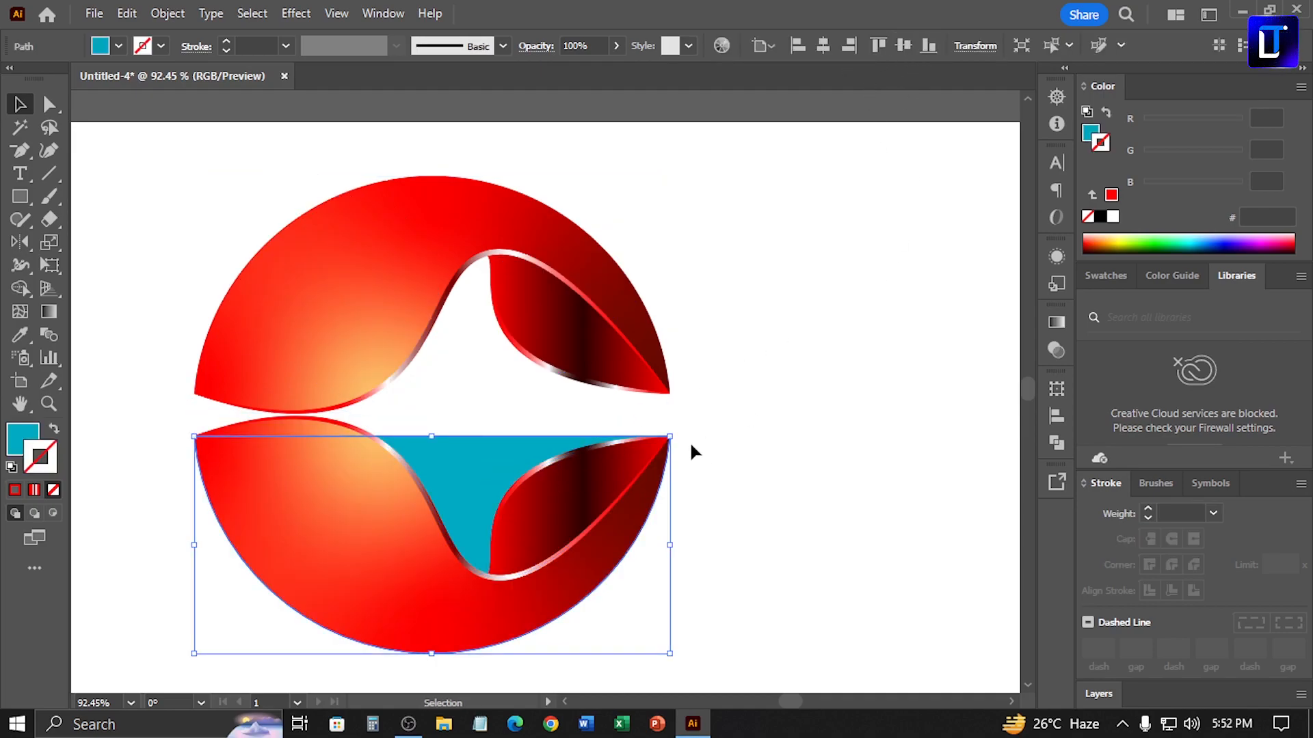
key(Delete)
- Reflect the lower group across the vertical axis without making a copy, and deselect it
click(383, 524)
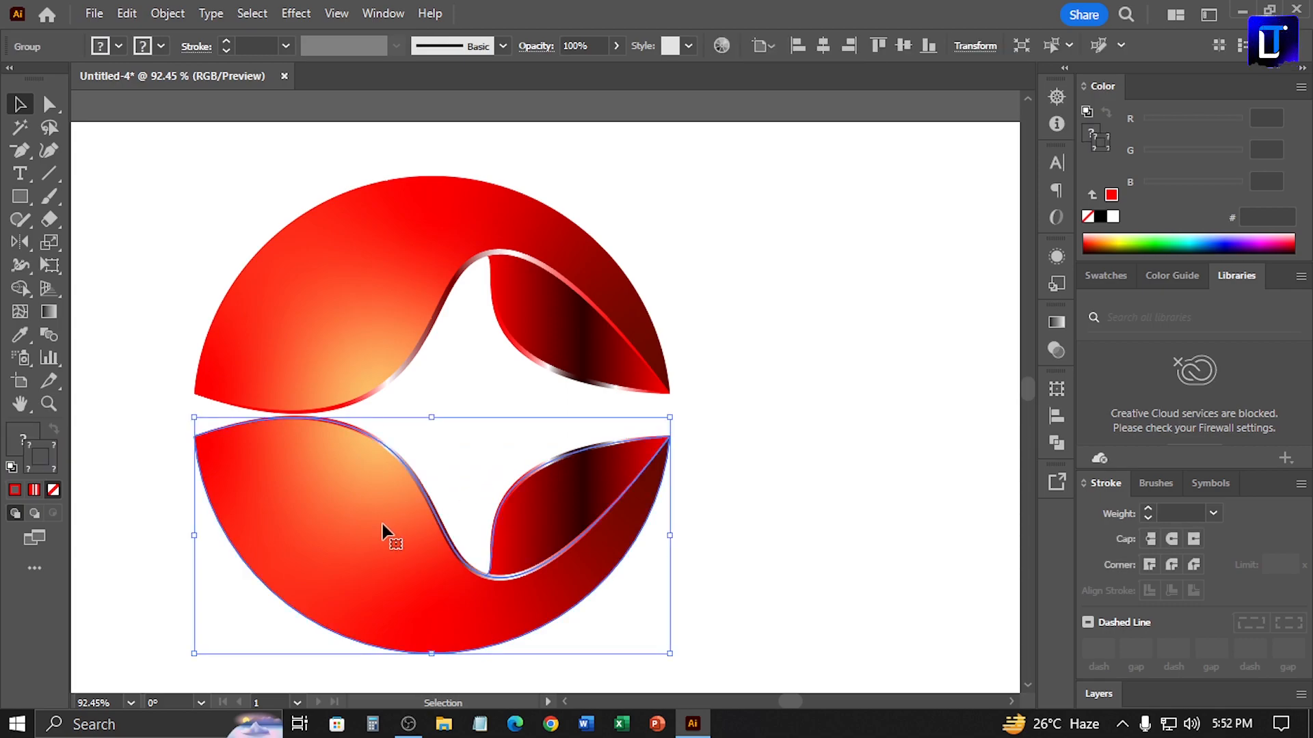
right_click(383, 523)
mouse_move(489, 405)
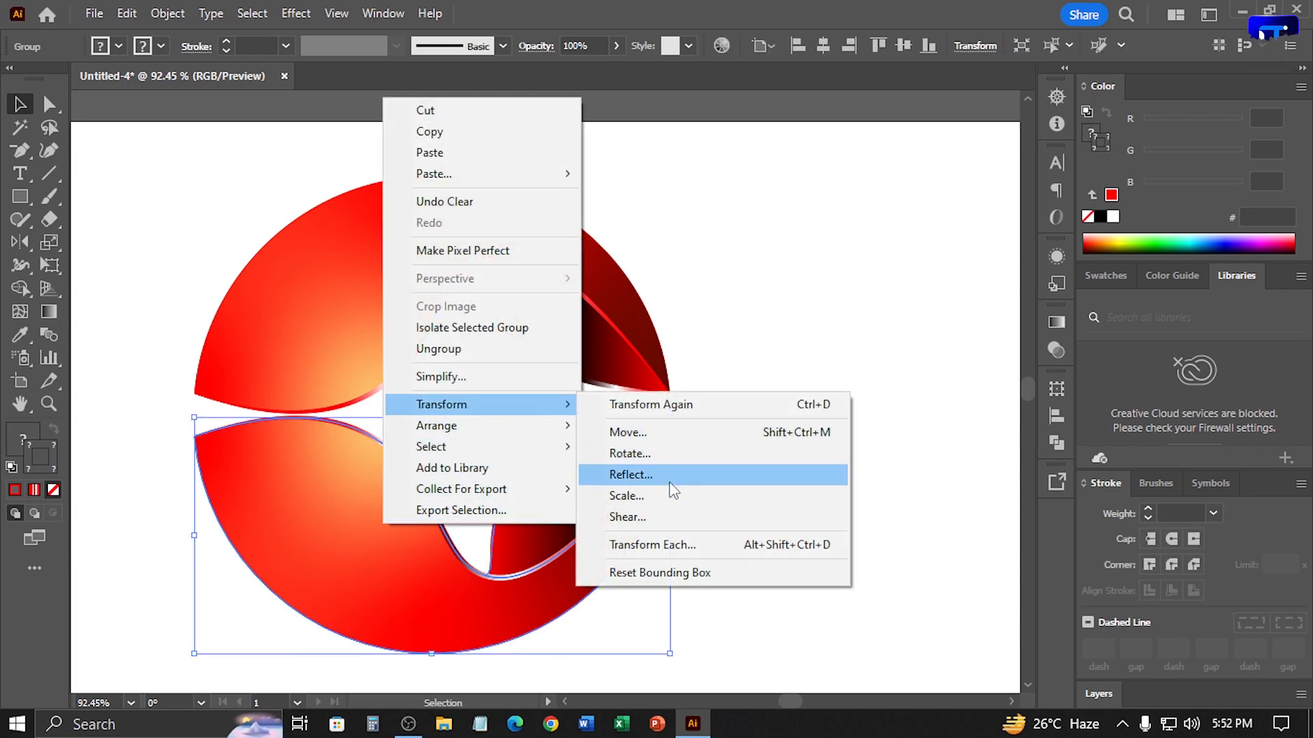
click(629, 474)
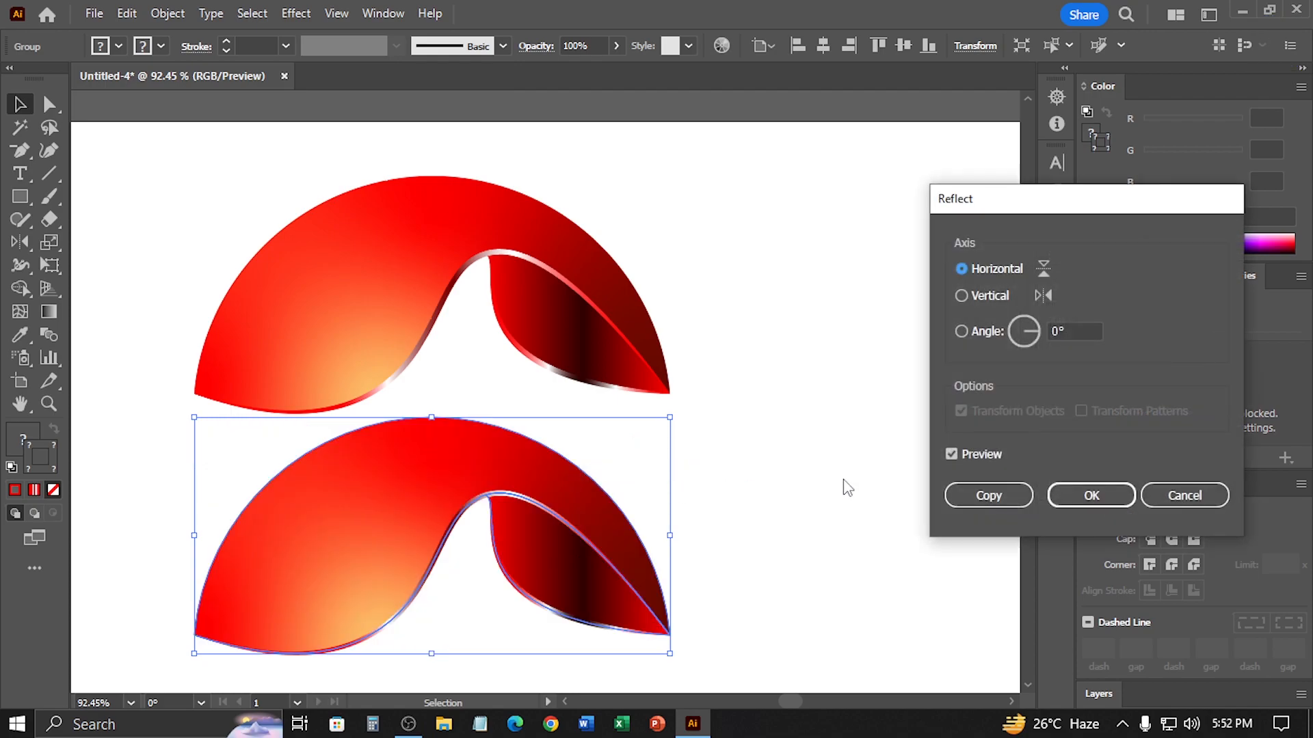
click(999, 297)
click(1056, 498)
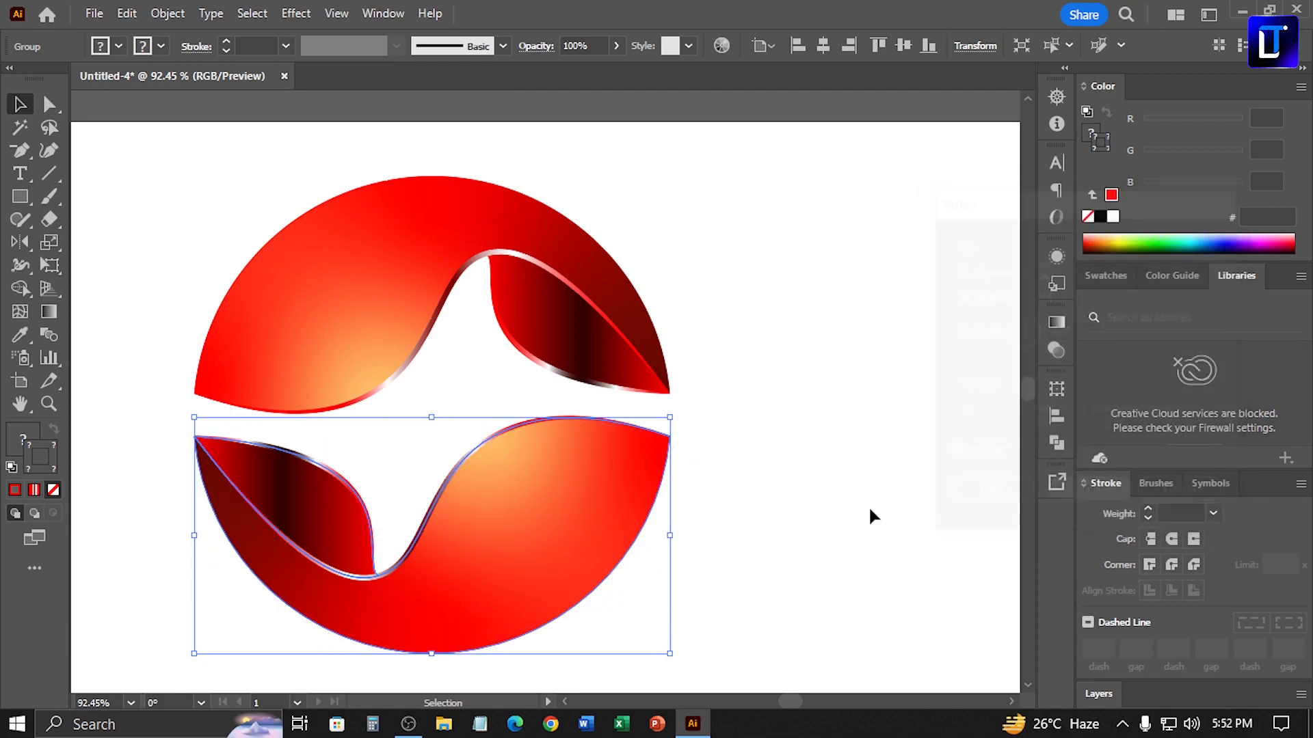
click(867, 510)
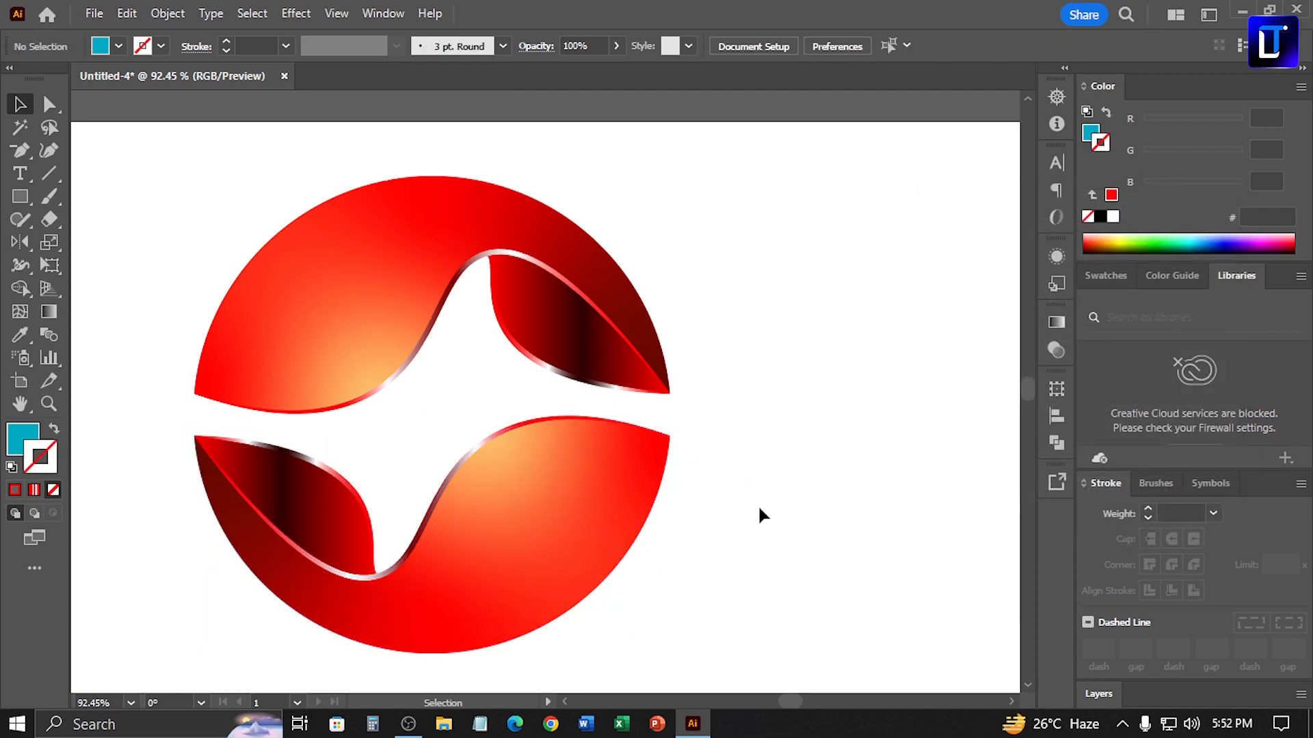
- Select only the lower wave shape inside its group and start editing its freeform gradient fill
key(ctrl+minus)
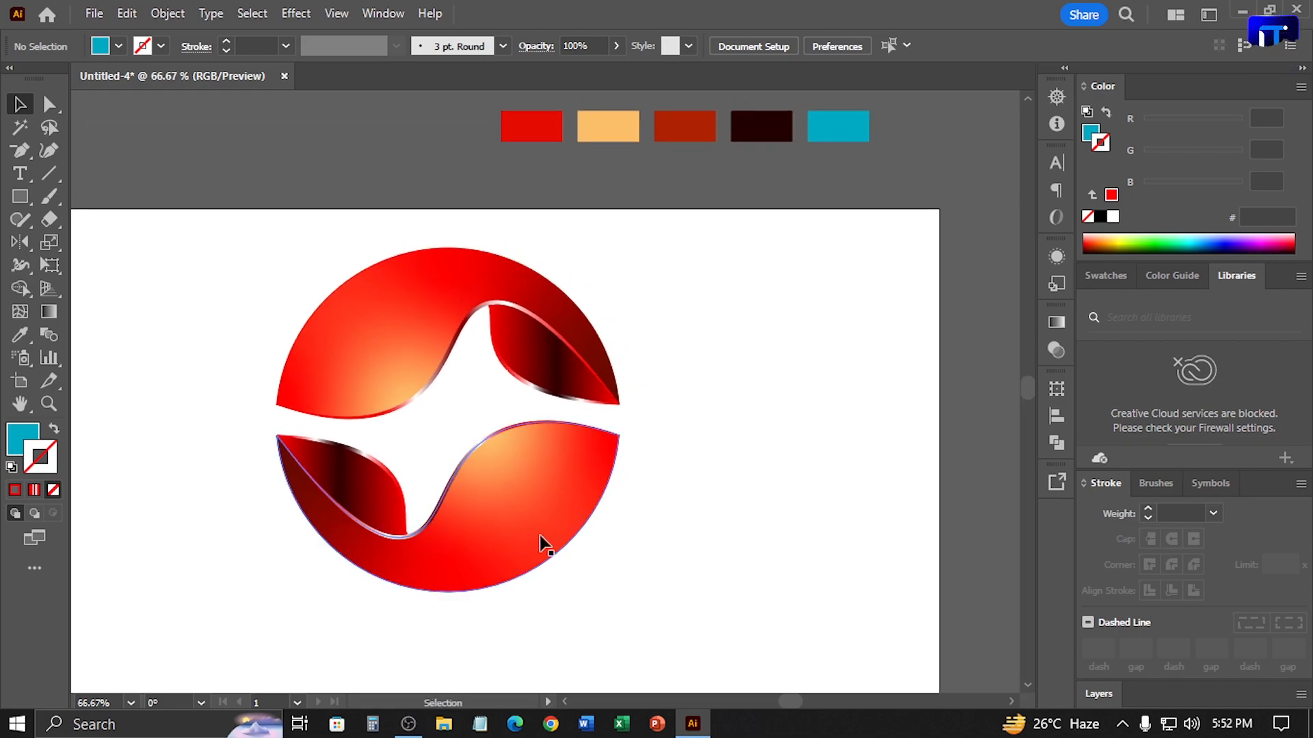
key(a)
click(538, 520)
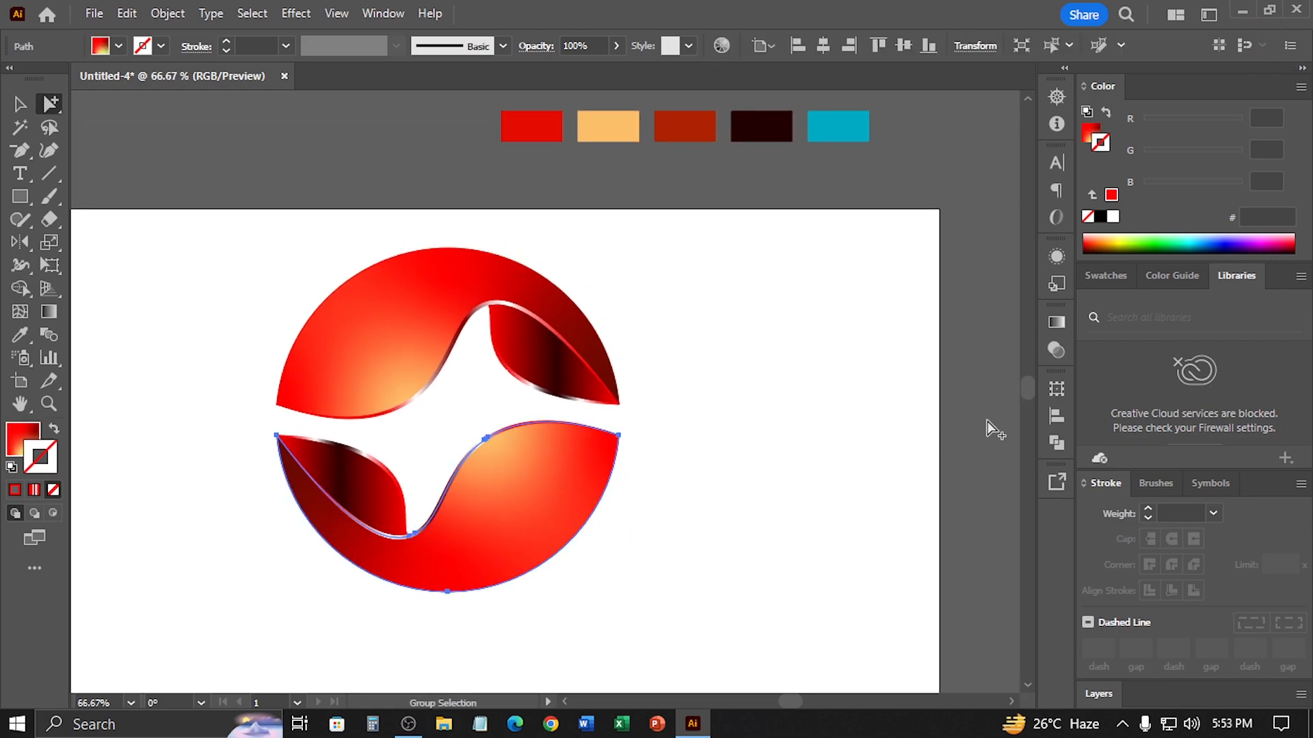
key(period)
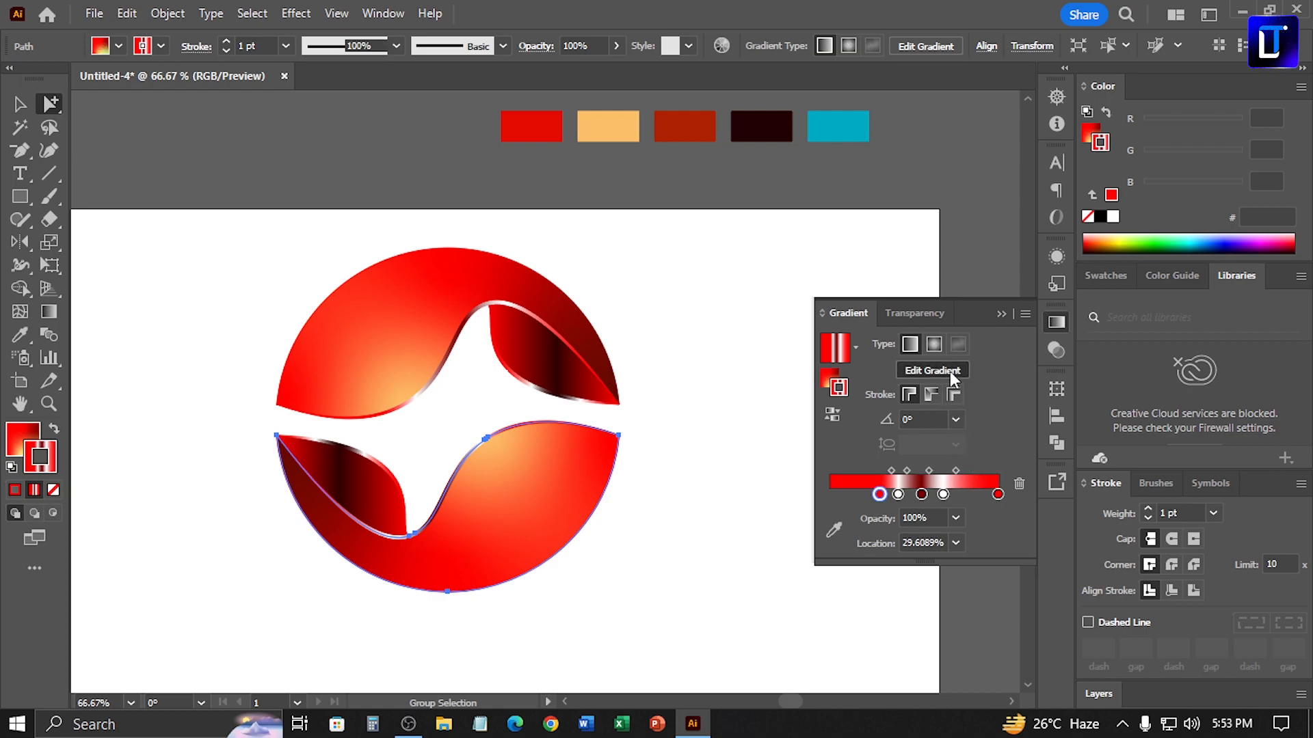
click(952, 375)
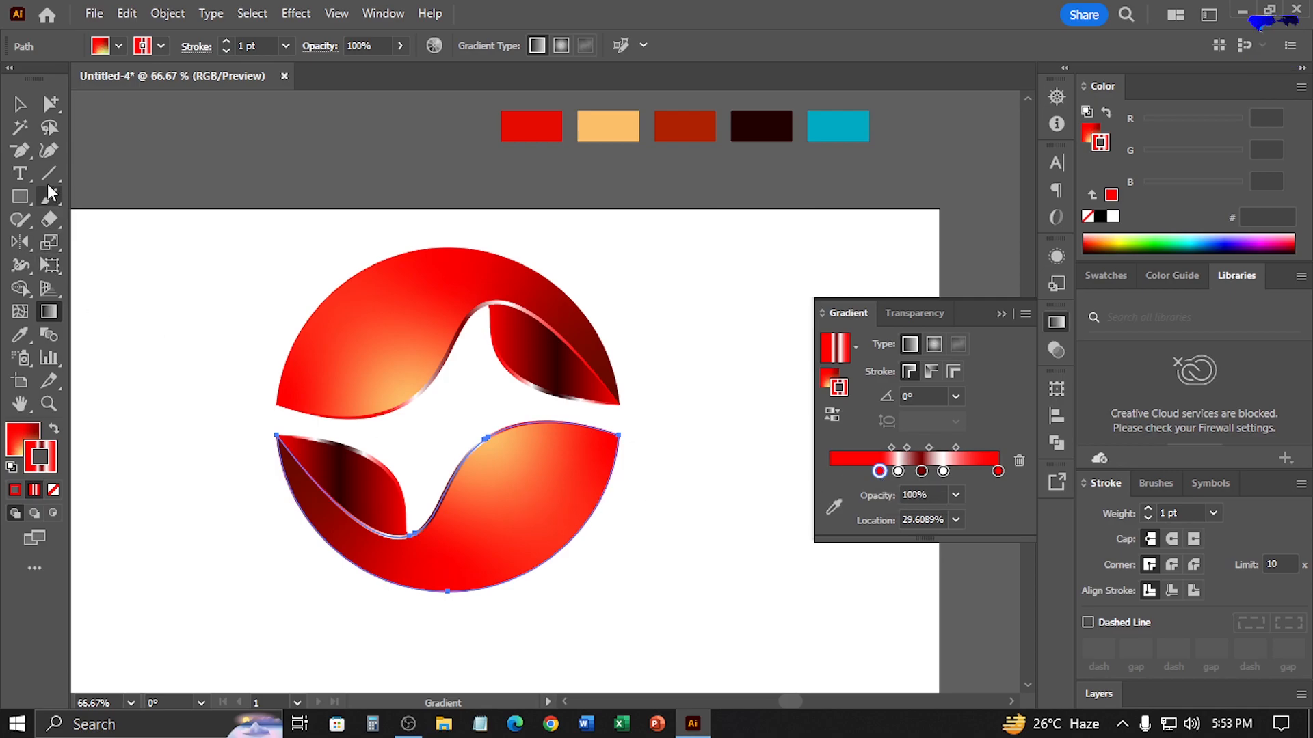
click(50, 103)
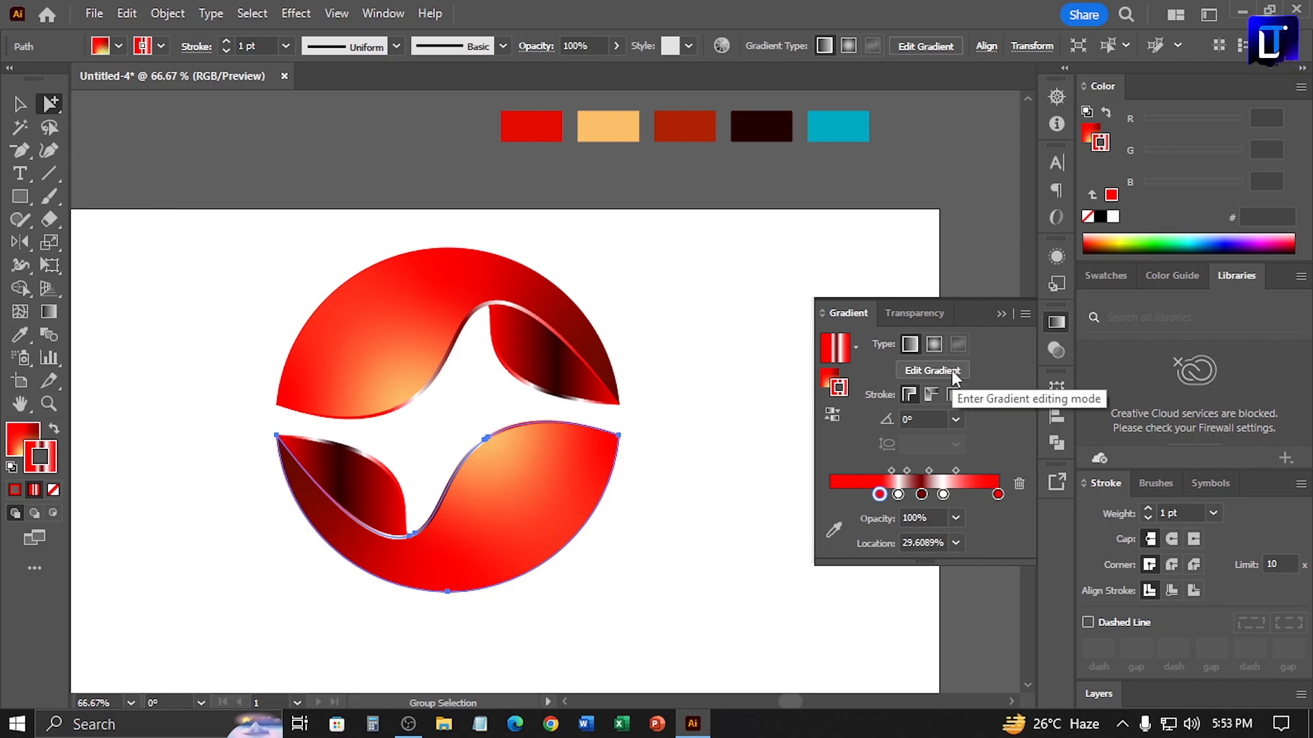
click(958, 344)
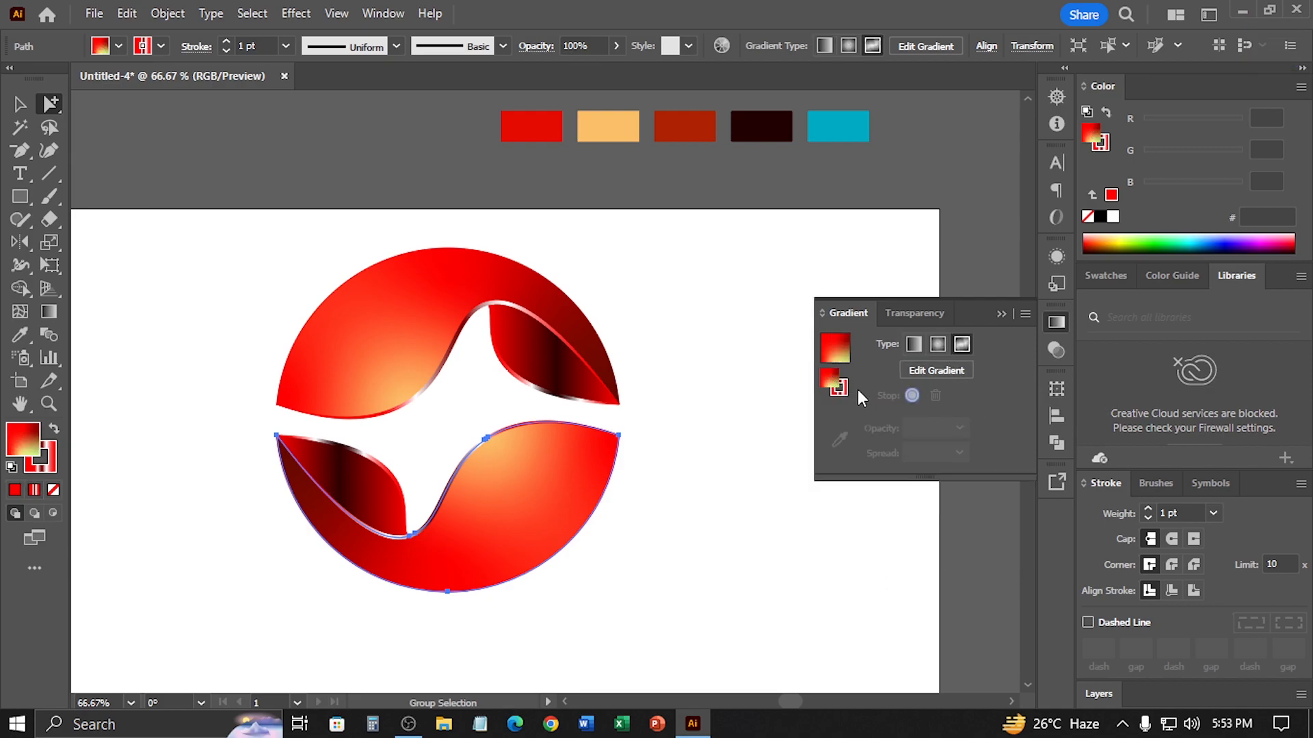
click(955, 371)
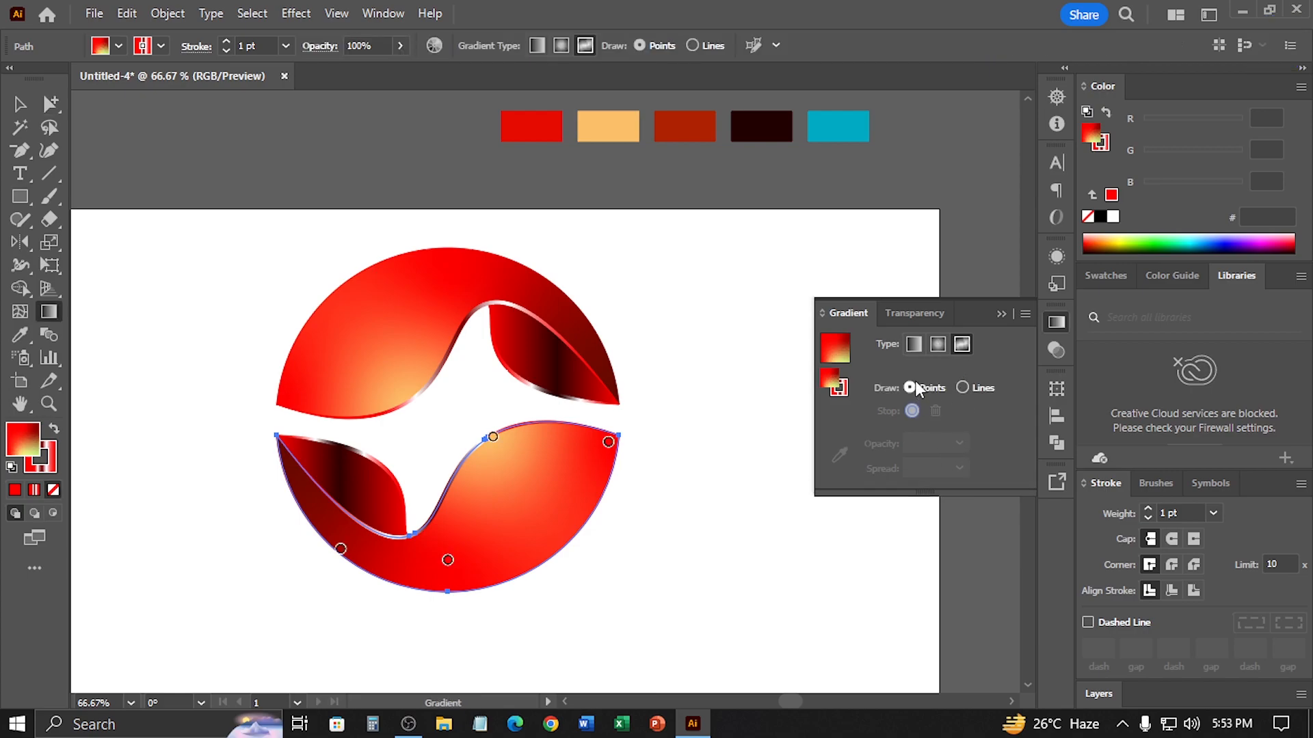
- Recolour the red and dark stops at the lower shape's right tip, base and left edge with cyan 00B5DC sampled from the blue swatch
click(608, 441)
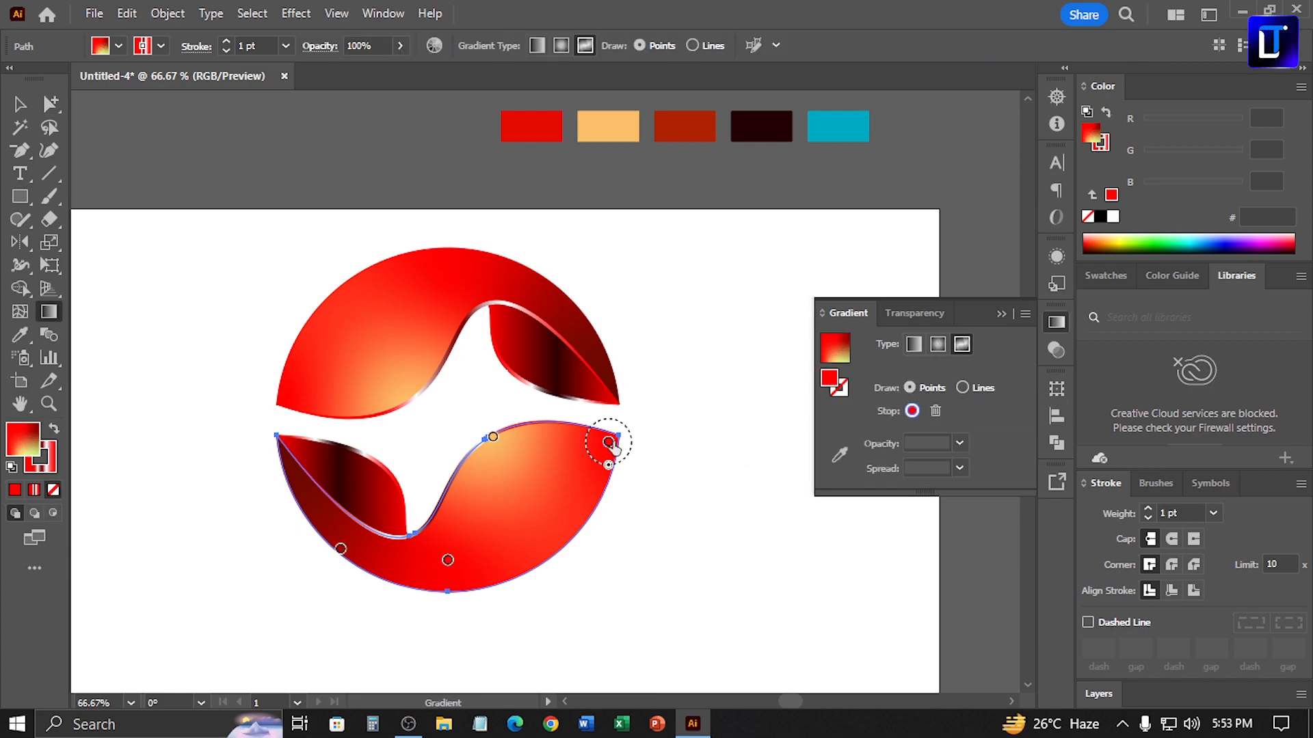
click(840, 455)
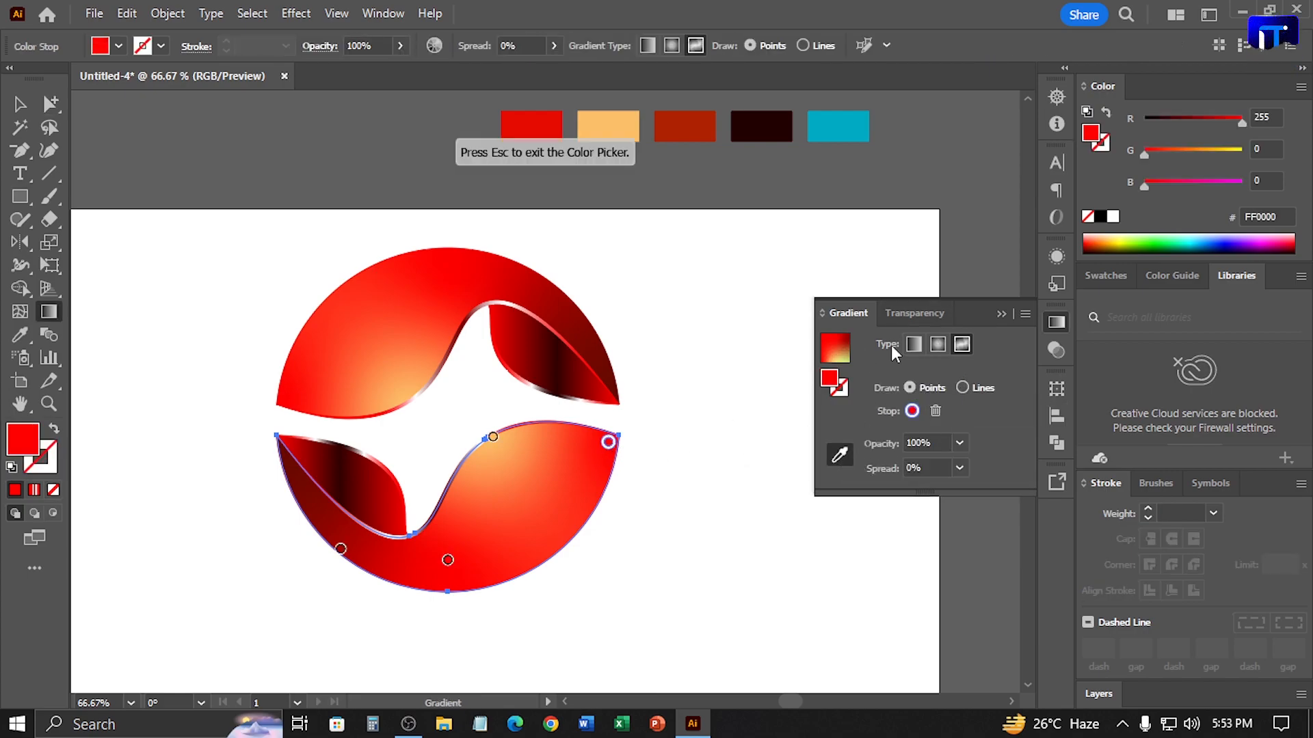
click(851, 125)
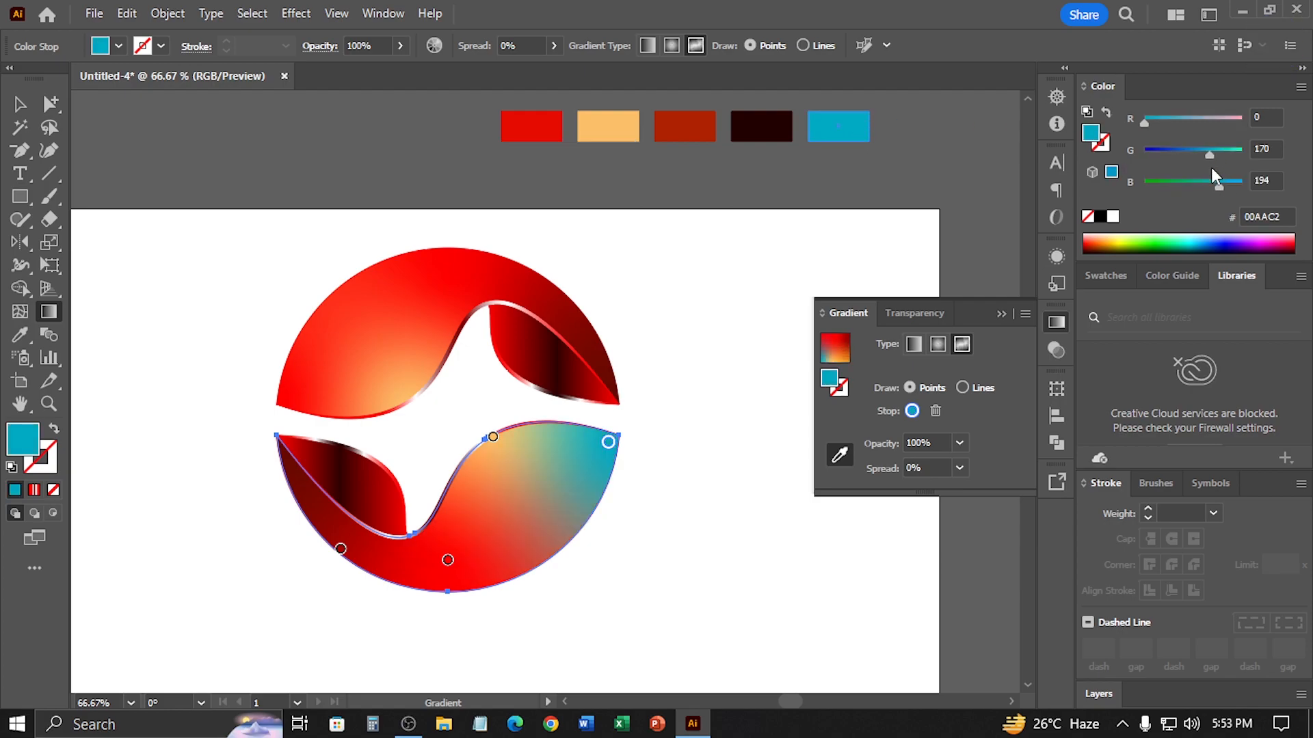
mouse_move(1207, 155)
mouse_down()
mouse_move(1219, 153)
mouse_move(1208, 152)
mouse_up()
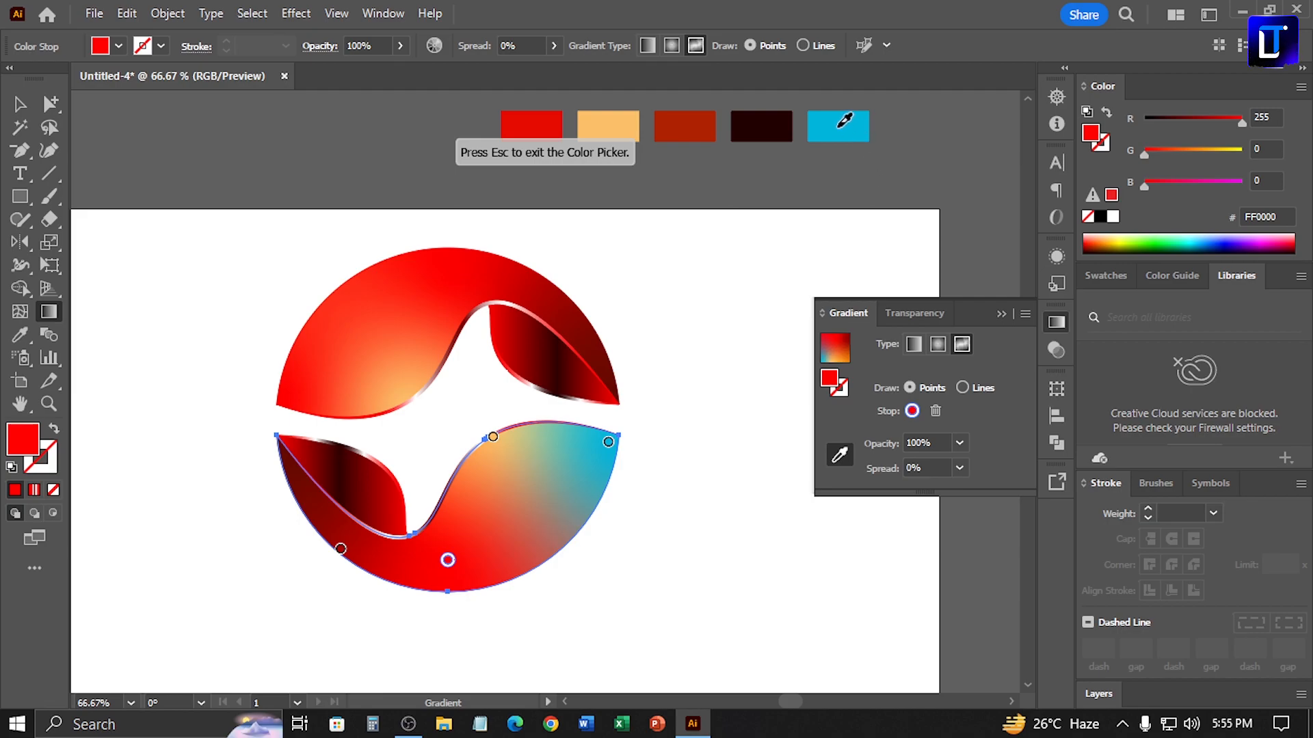
click(842, 123)
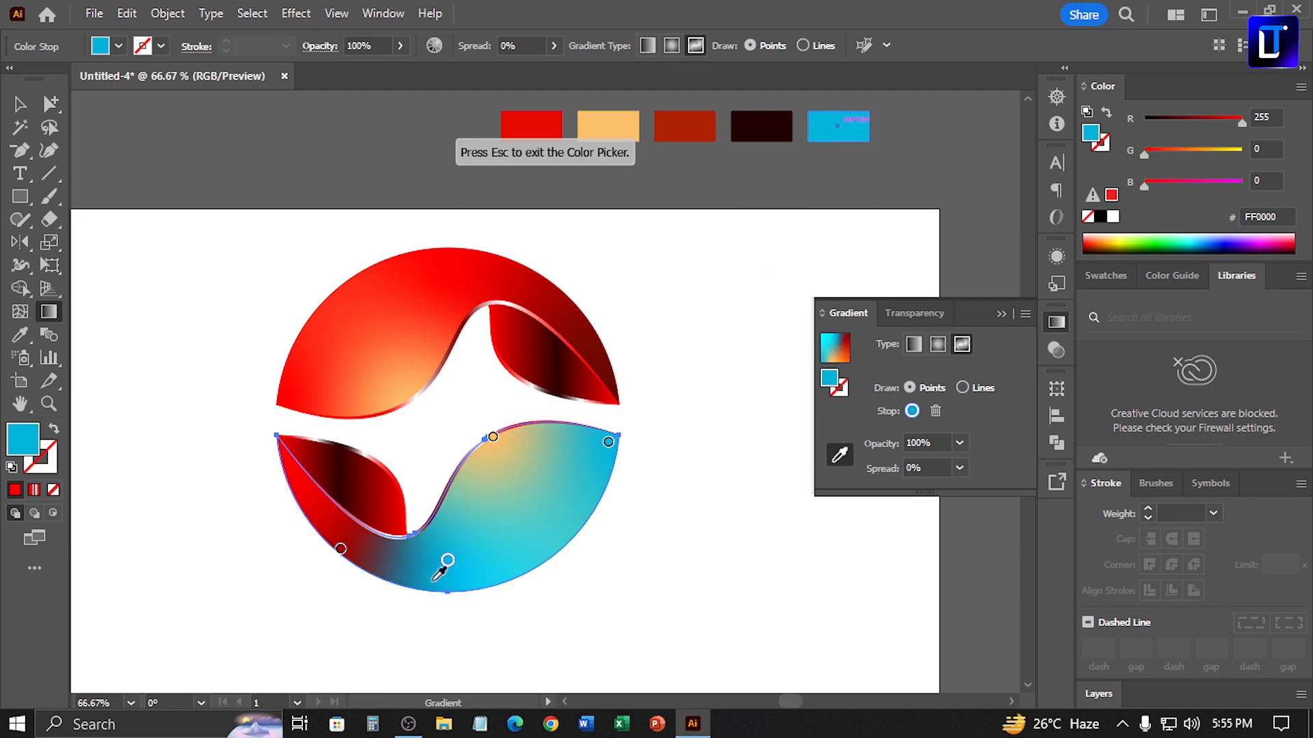
click(340, 550)
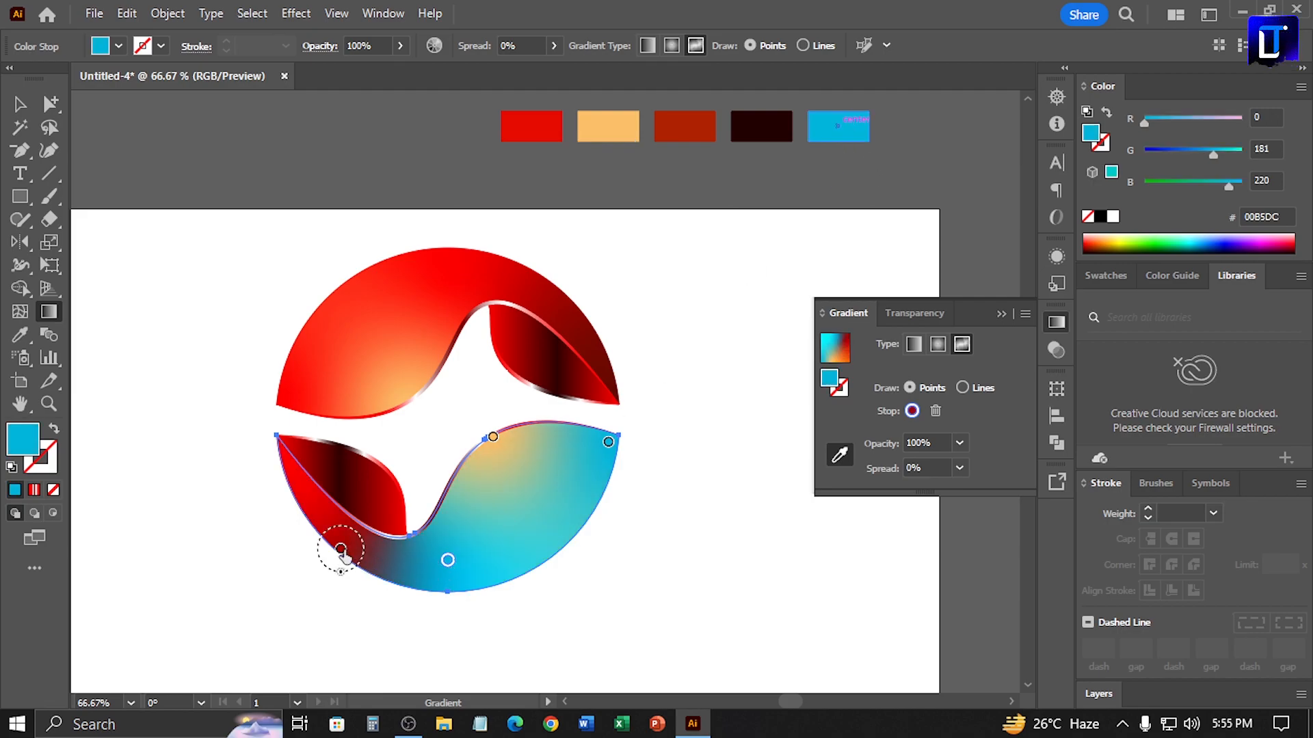
click(863, 130)
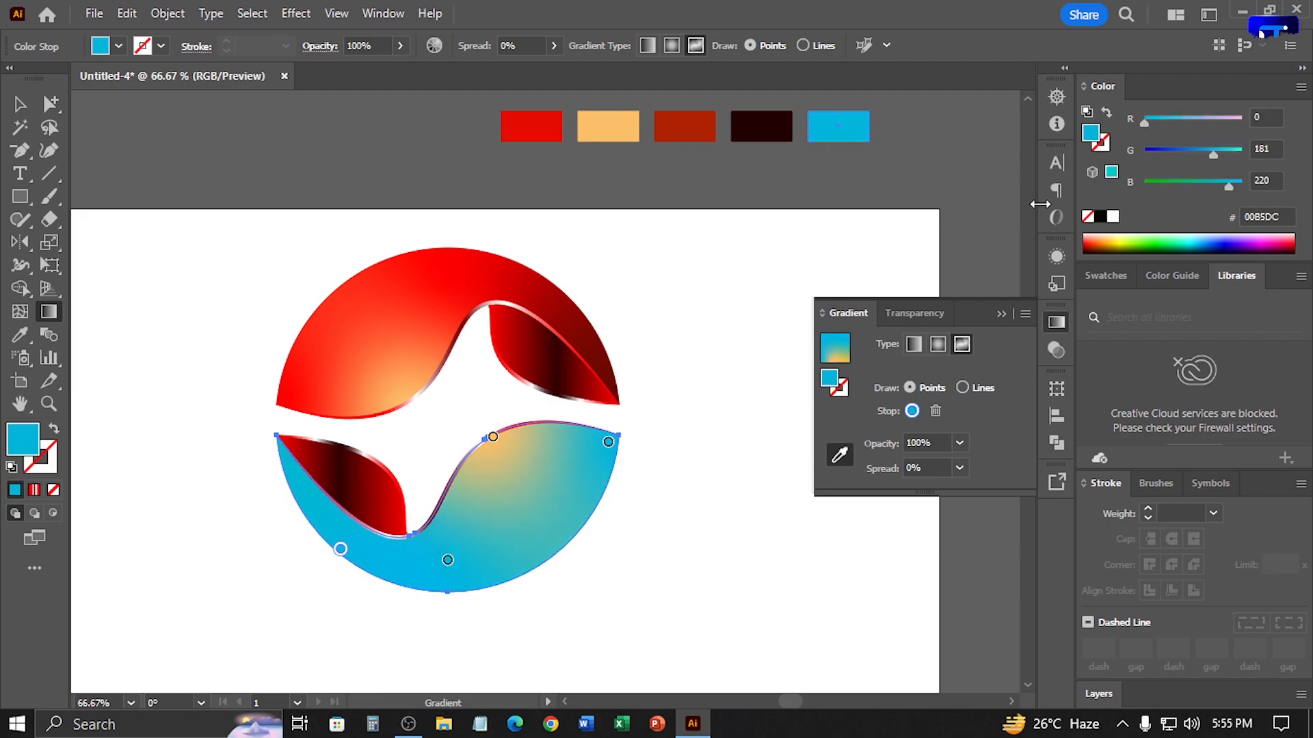
- Shift the lower shape's cyan stops towards blue: left edge 0072DC, base 009FDC and right tip 008BDC
drag(1221, 165, 1188, 157)
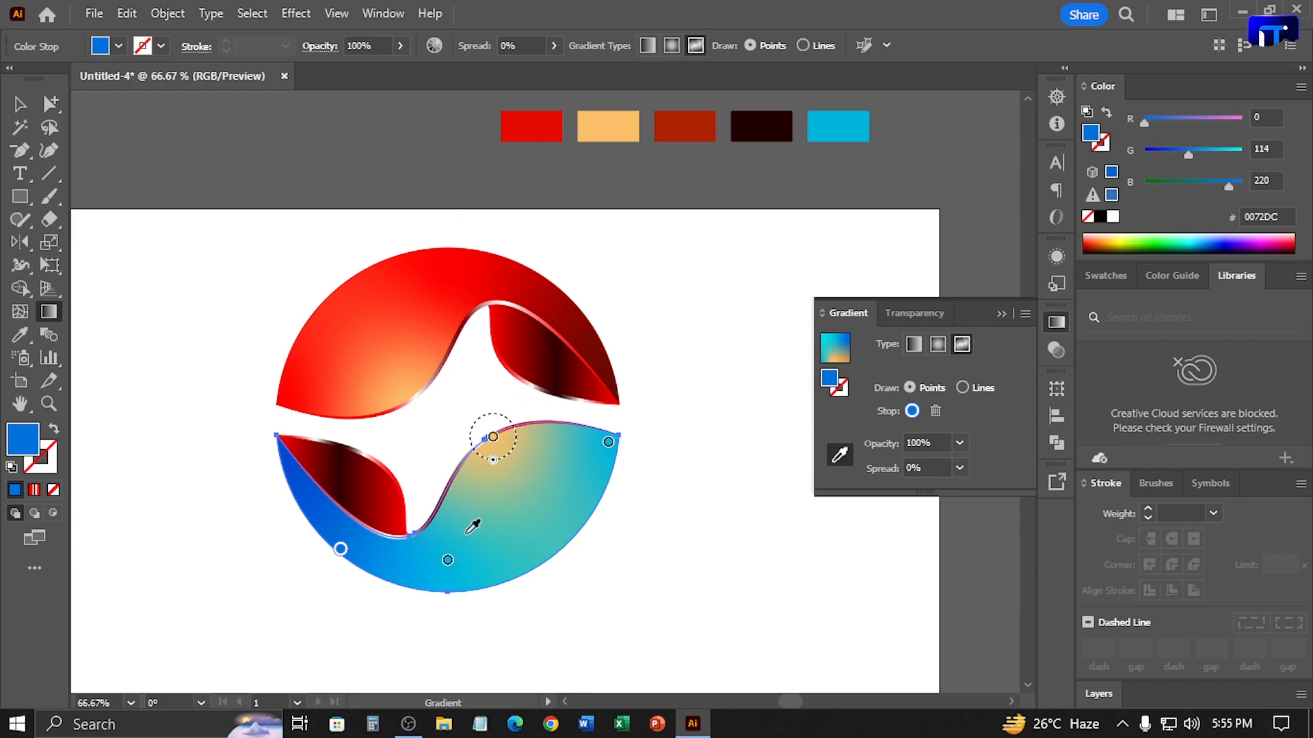
click(446, 564)
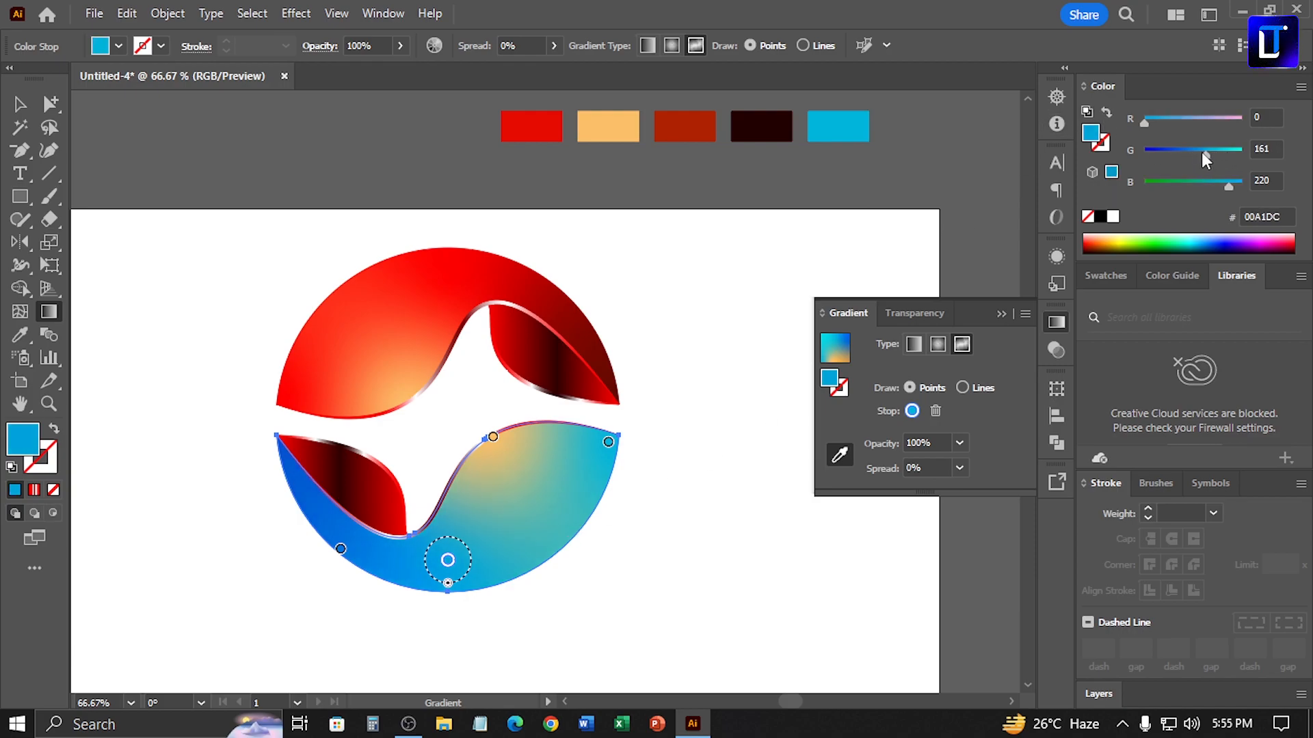
drag(1202, 160, 1199, 159)
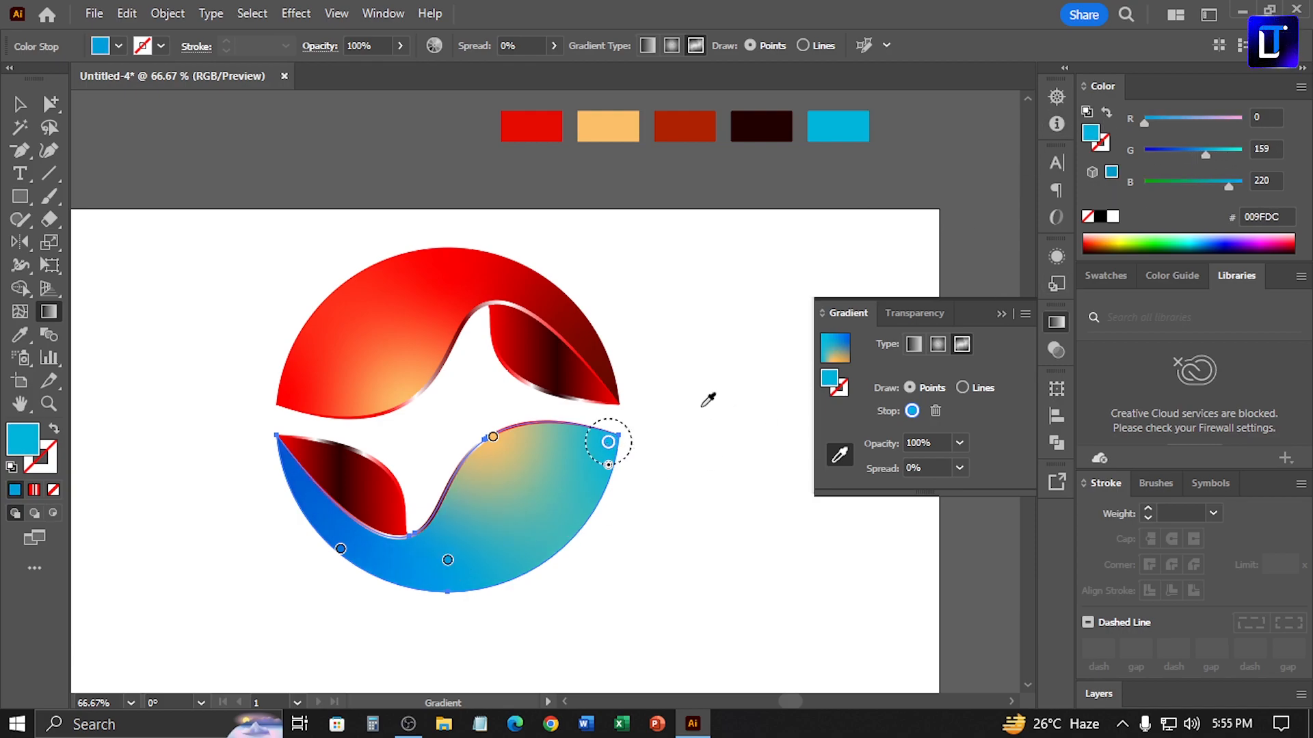
drag(1207, 155, 1196, 154)
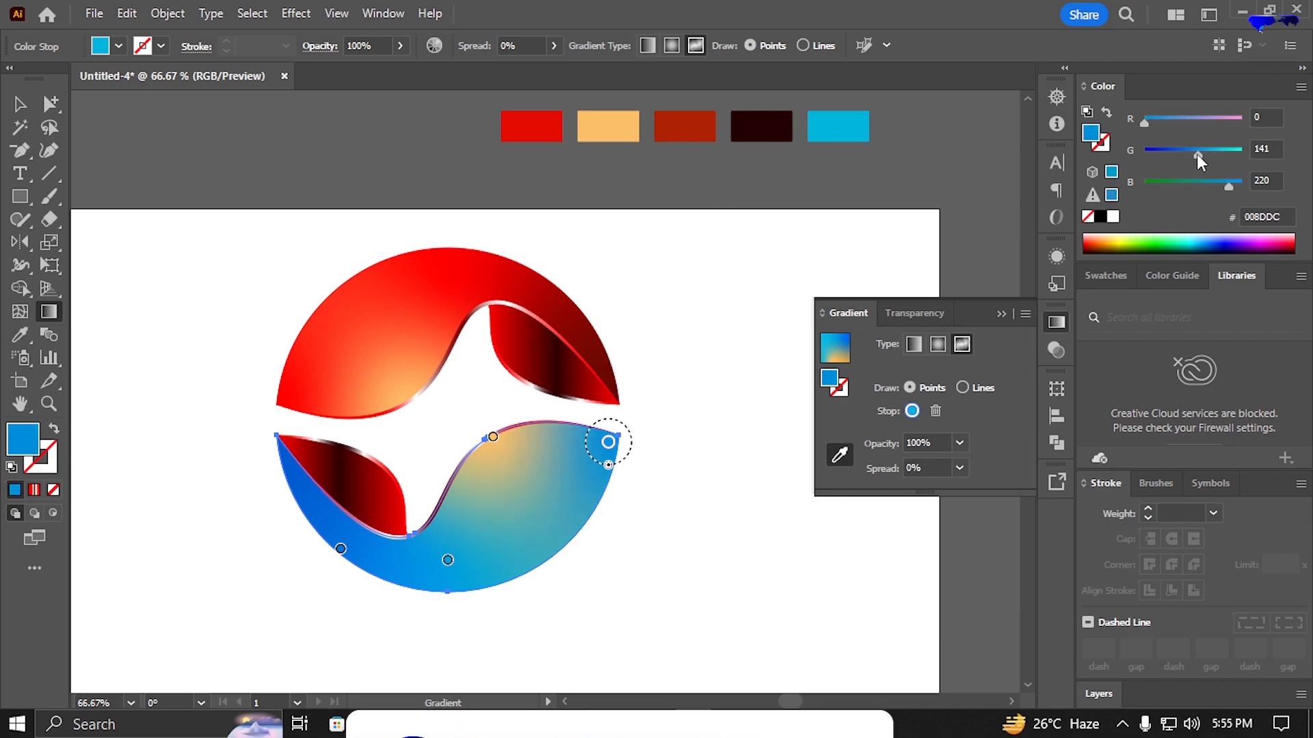
- Change the orange highlight stop on the lower shape's inner curve to light cyan 5FFDFF
click(494, 437)
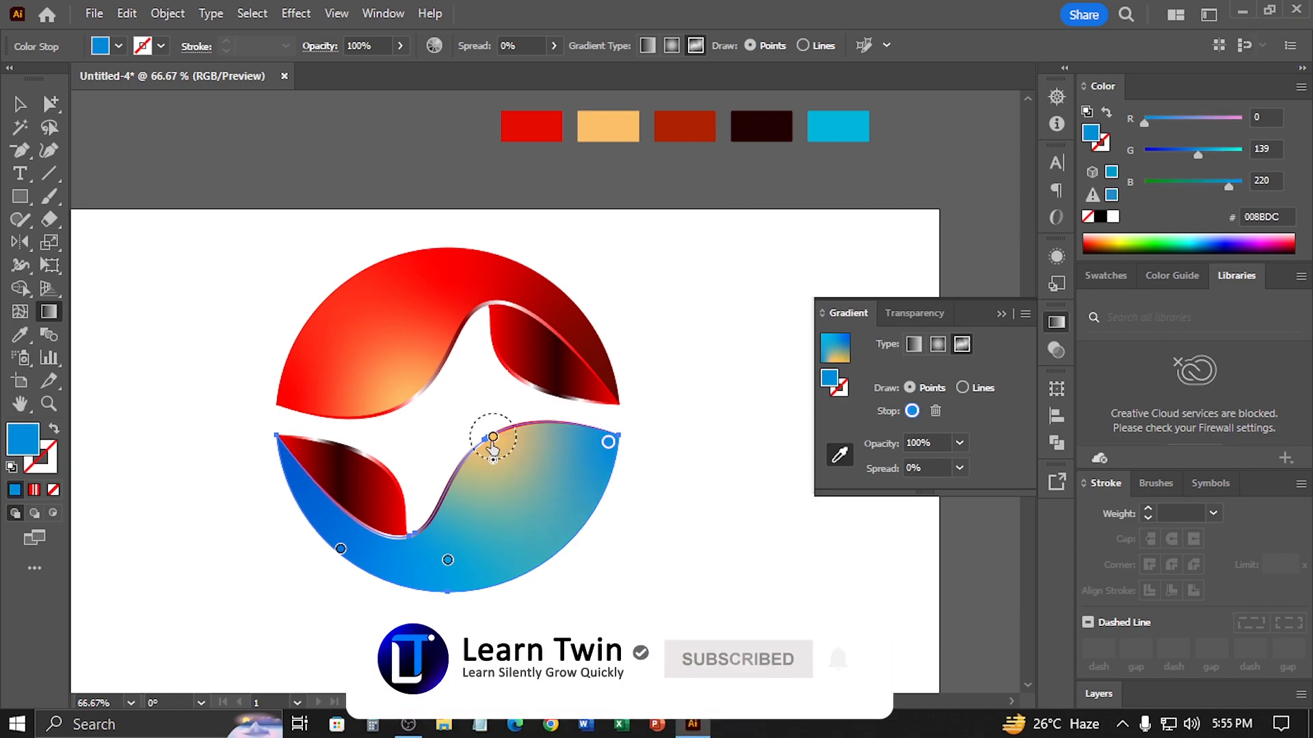
drag(1218, 152, 1238, 153)
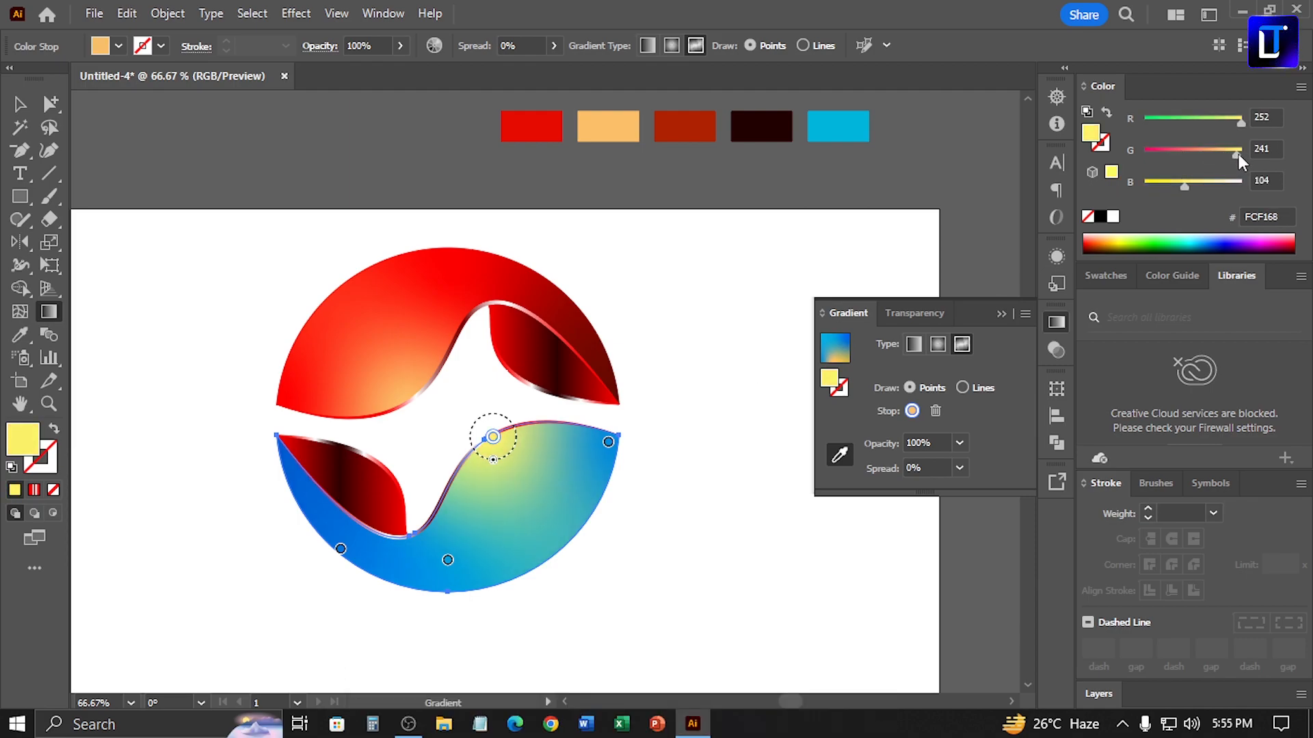
click(1198, 236)
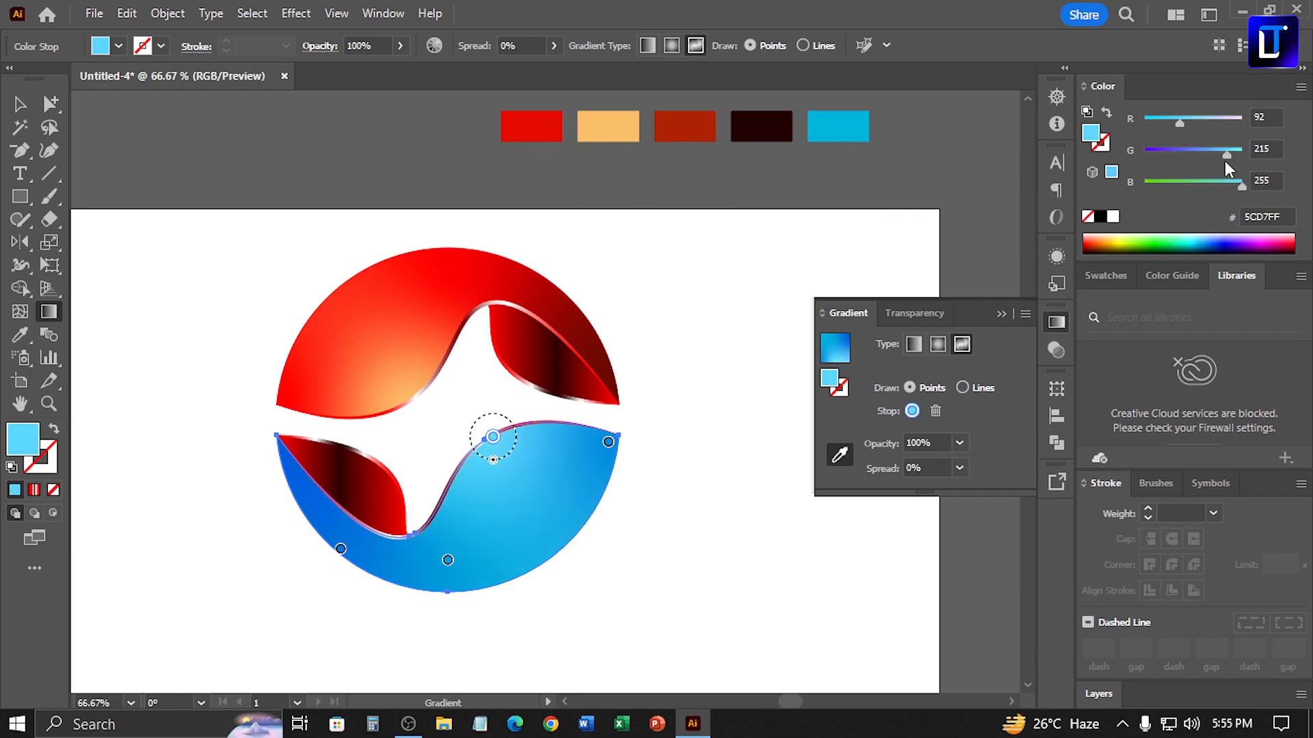
drag(1181, 122, 1239, 155)
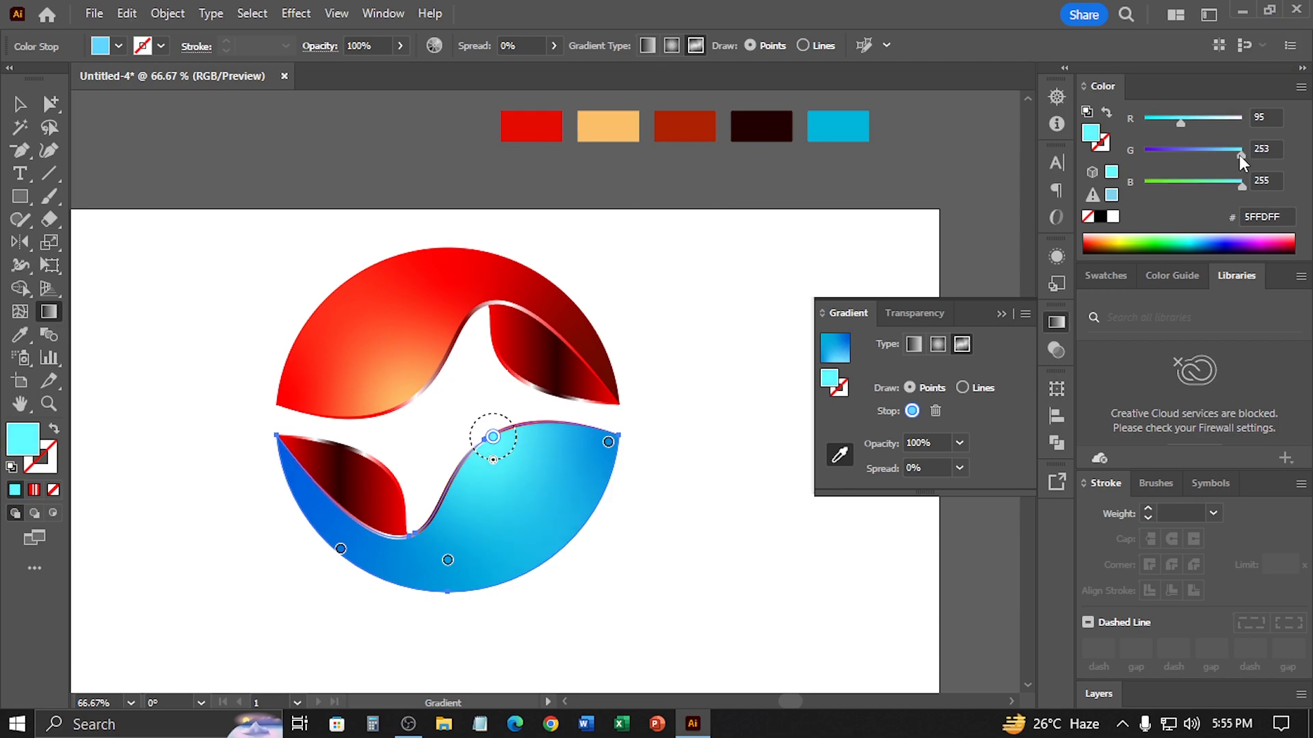
- Recolour both red end stops of the lower leaf's linear gradient with cyan 00B5DC sampled from the blue swatch
click(375, 466)
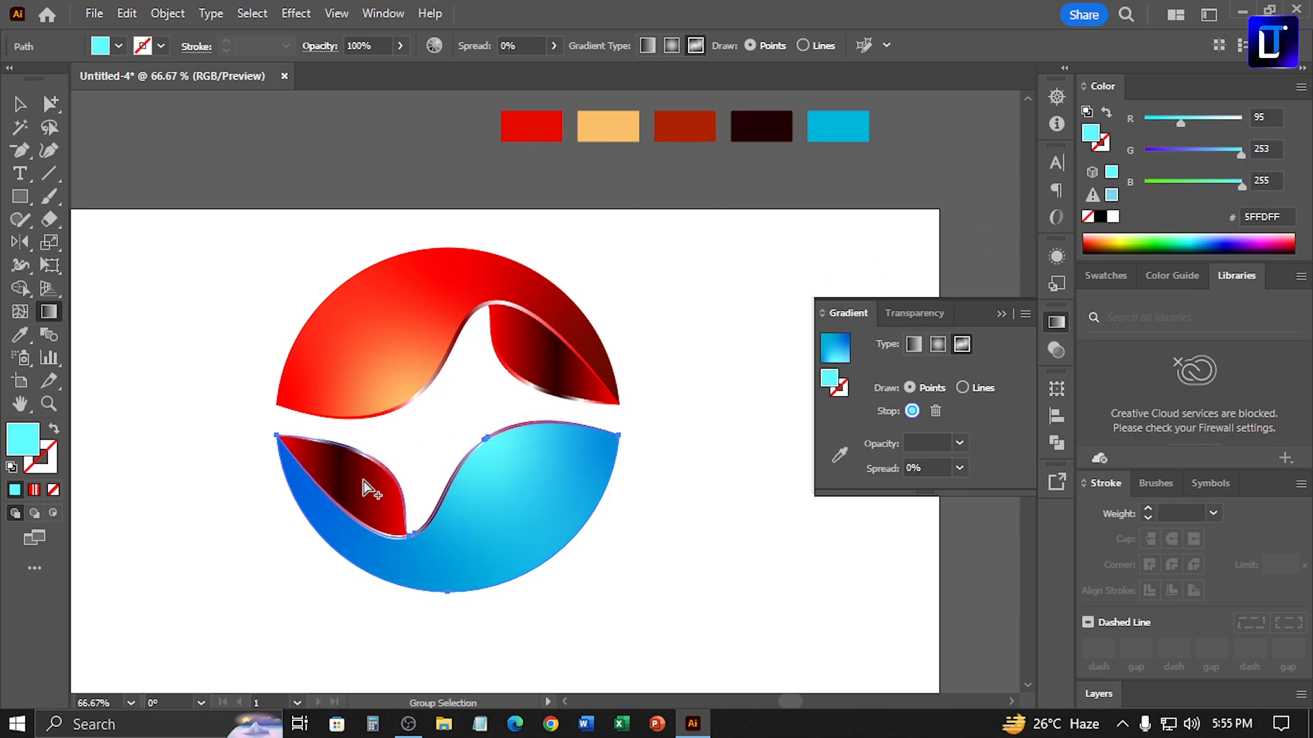
click(918, 471)
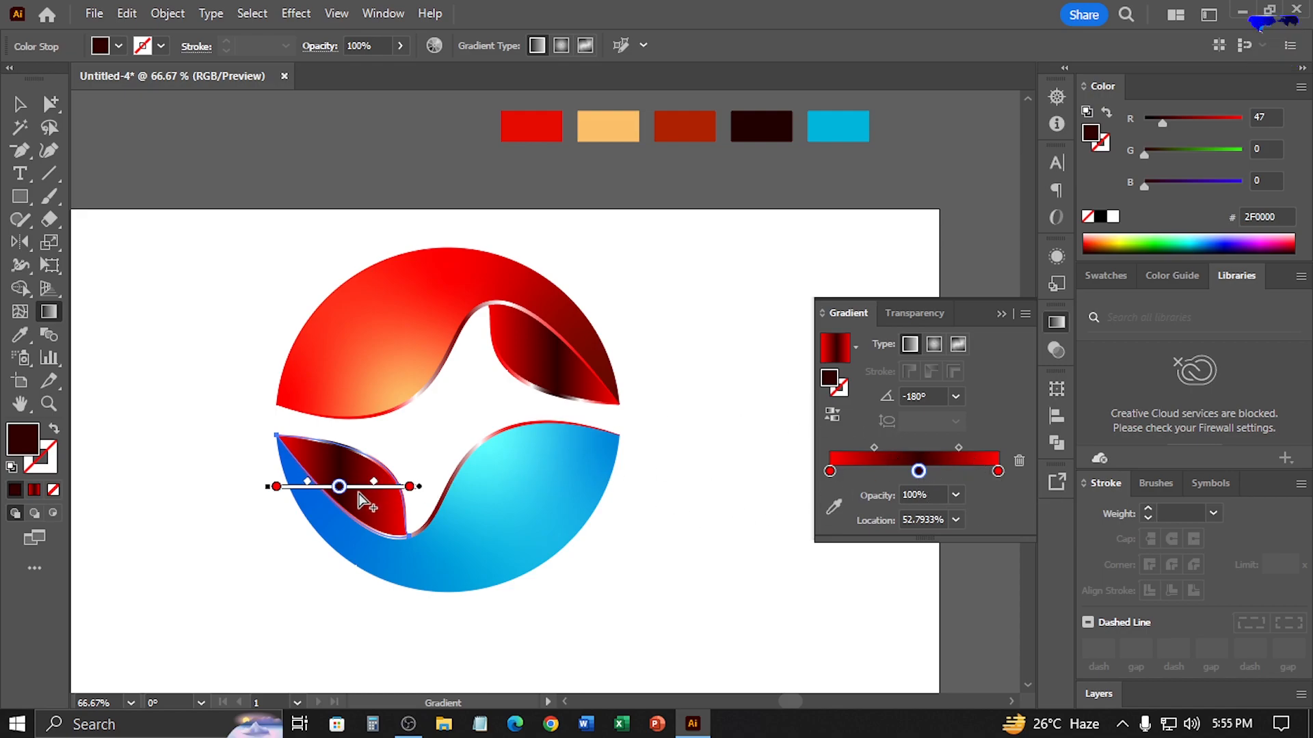
ctrl+click(491, 454)
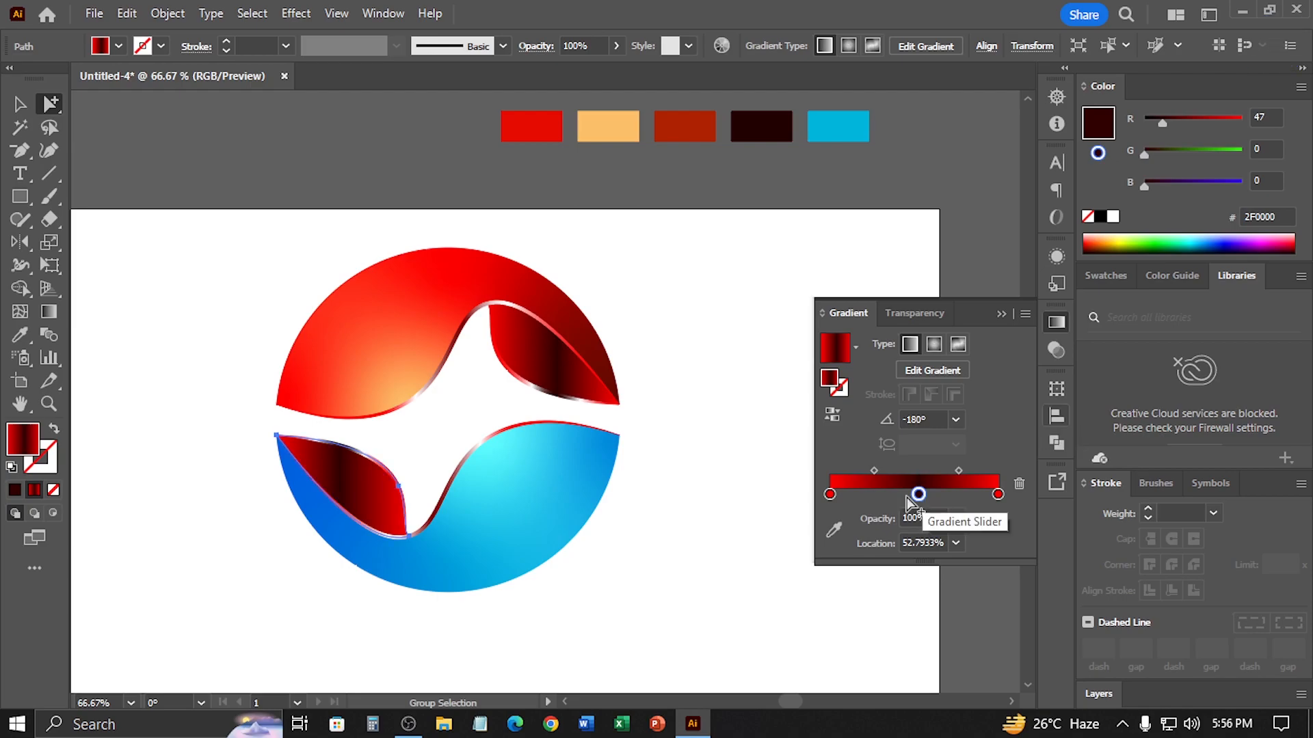
click(830, 494)
click(834, 528)
click(838, 126)
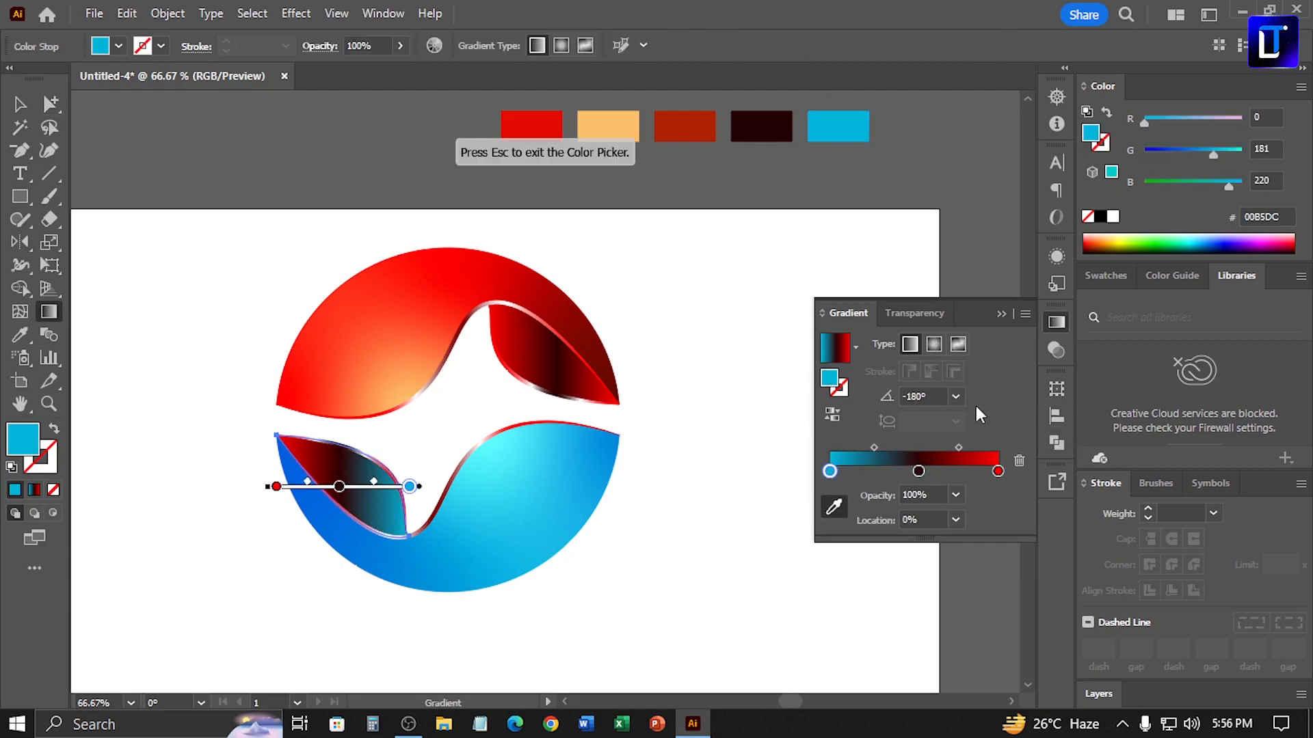
click(998, 471)
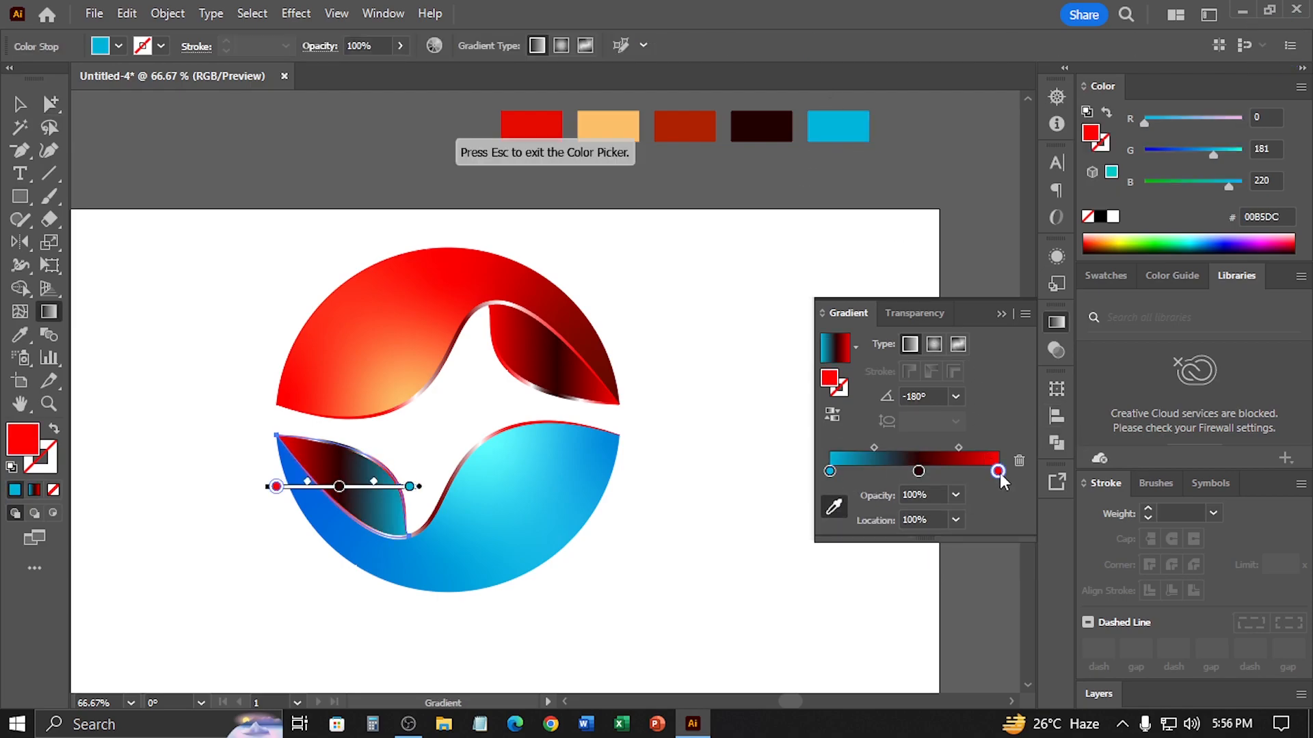
click(842, 125)
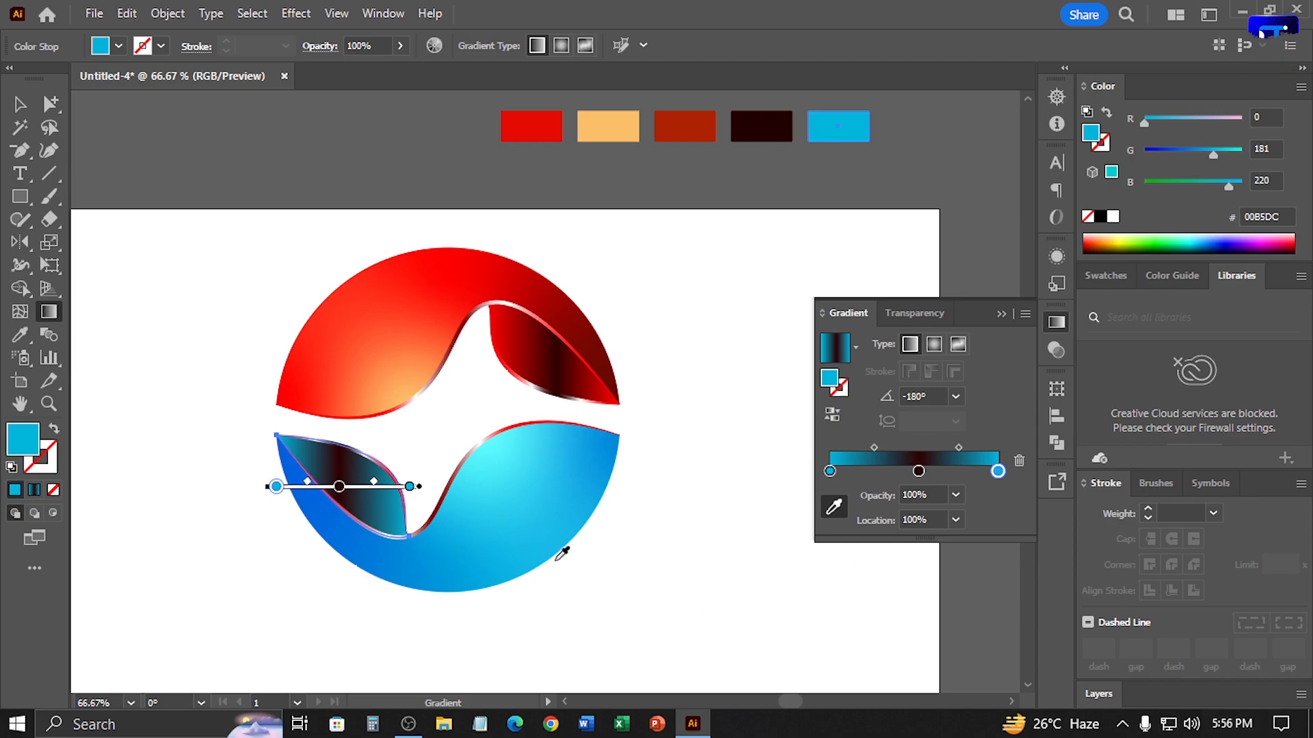
- Darken the left-edge stop of the lower wave shape's freeform gradient to navy blue 00518E
ctrl+click(507, 543)
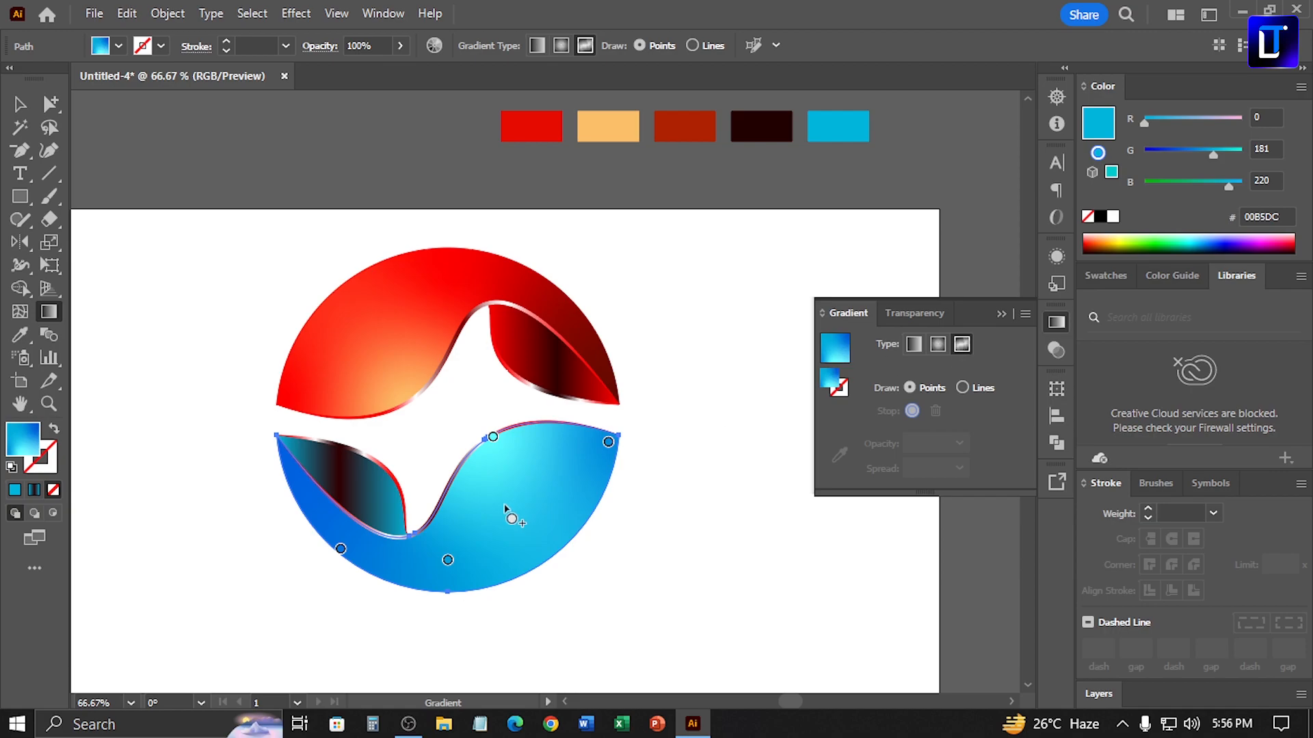
click(340, 549)
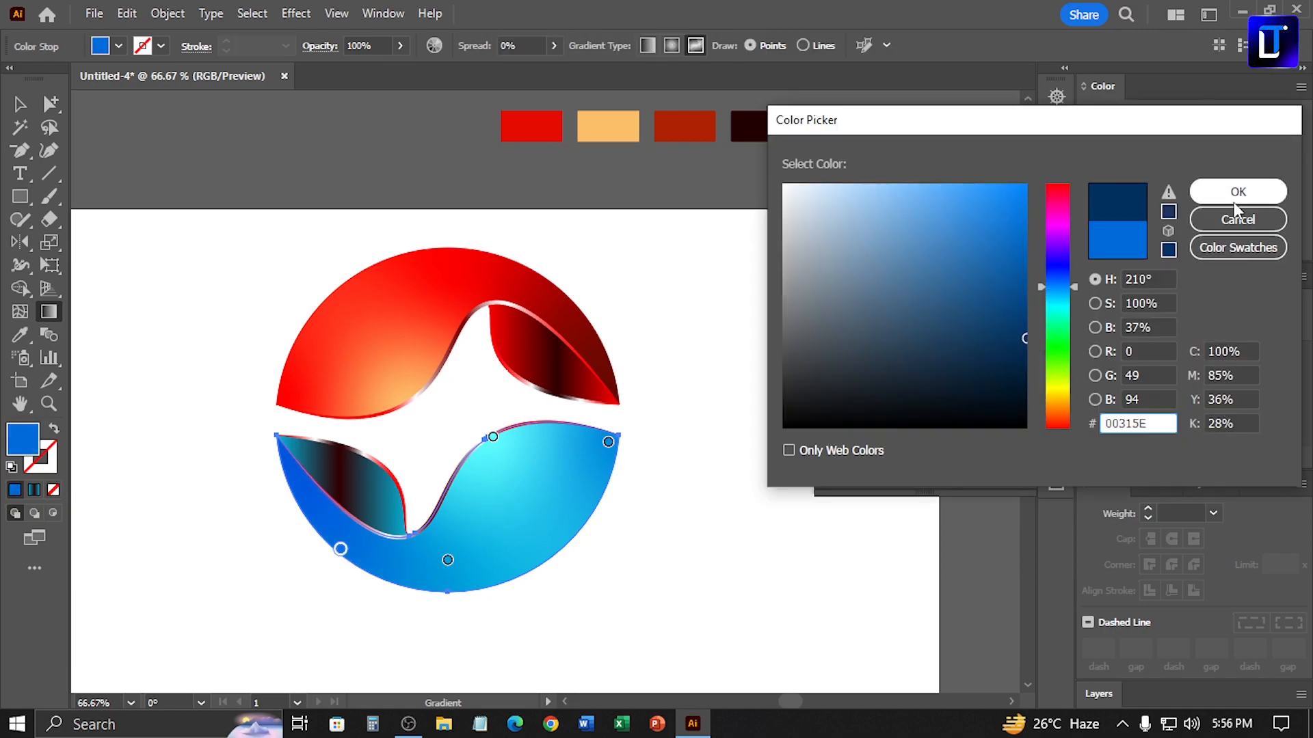
click(1234, 200)
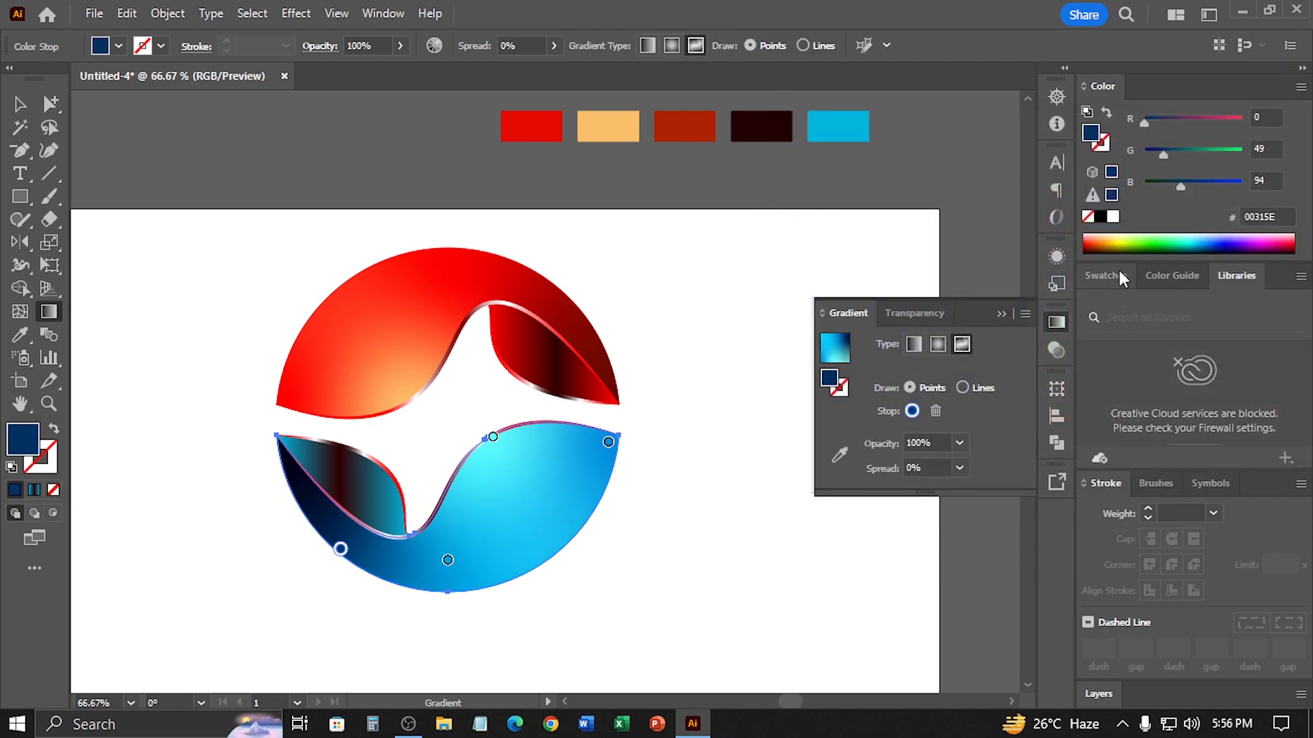
double_click(831, 378)
mouse_move(1025, 340)
mouse_down()
mouse_move(1009, 342)
mouse_move(1039, 292)
mouse_up()
click(1238, 192)
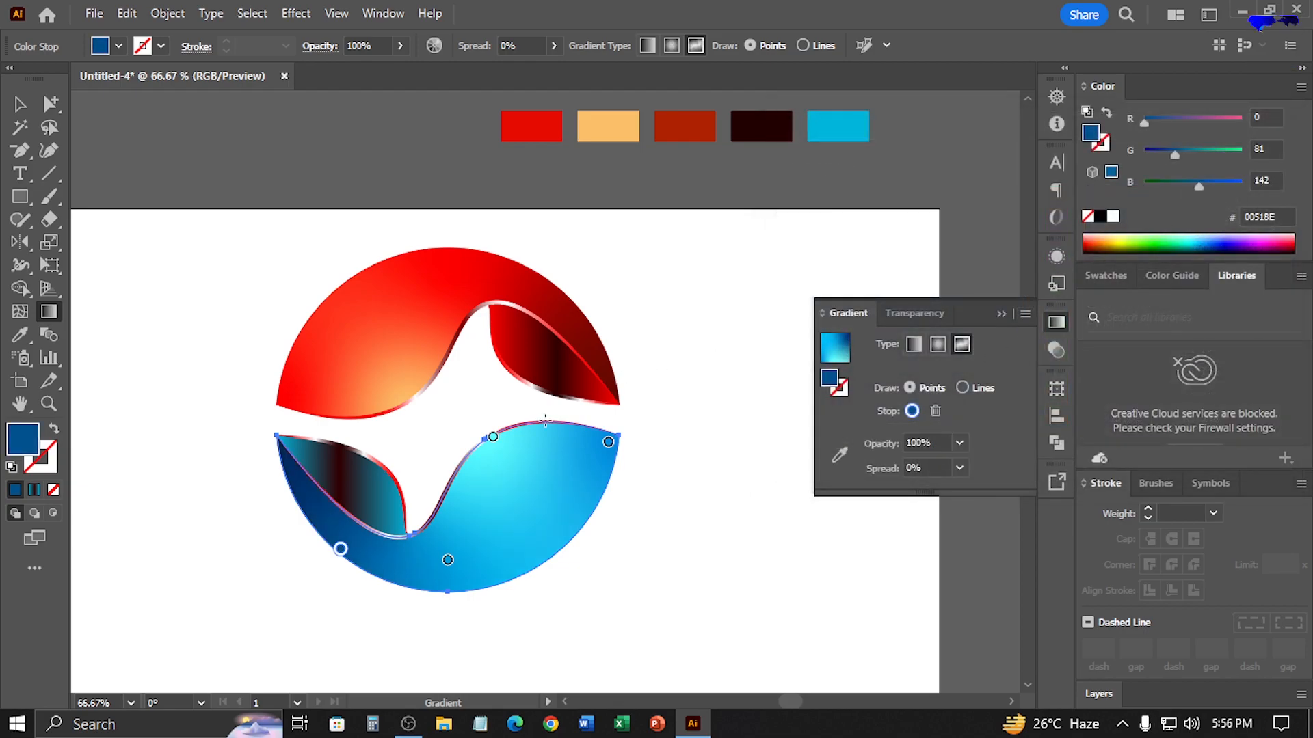
- Change the lower leaf's dark middle gradient stop to deep navy 00104D at location 59.2179%
key(a)
click(359, 485)
click(918, 495)
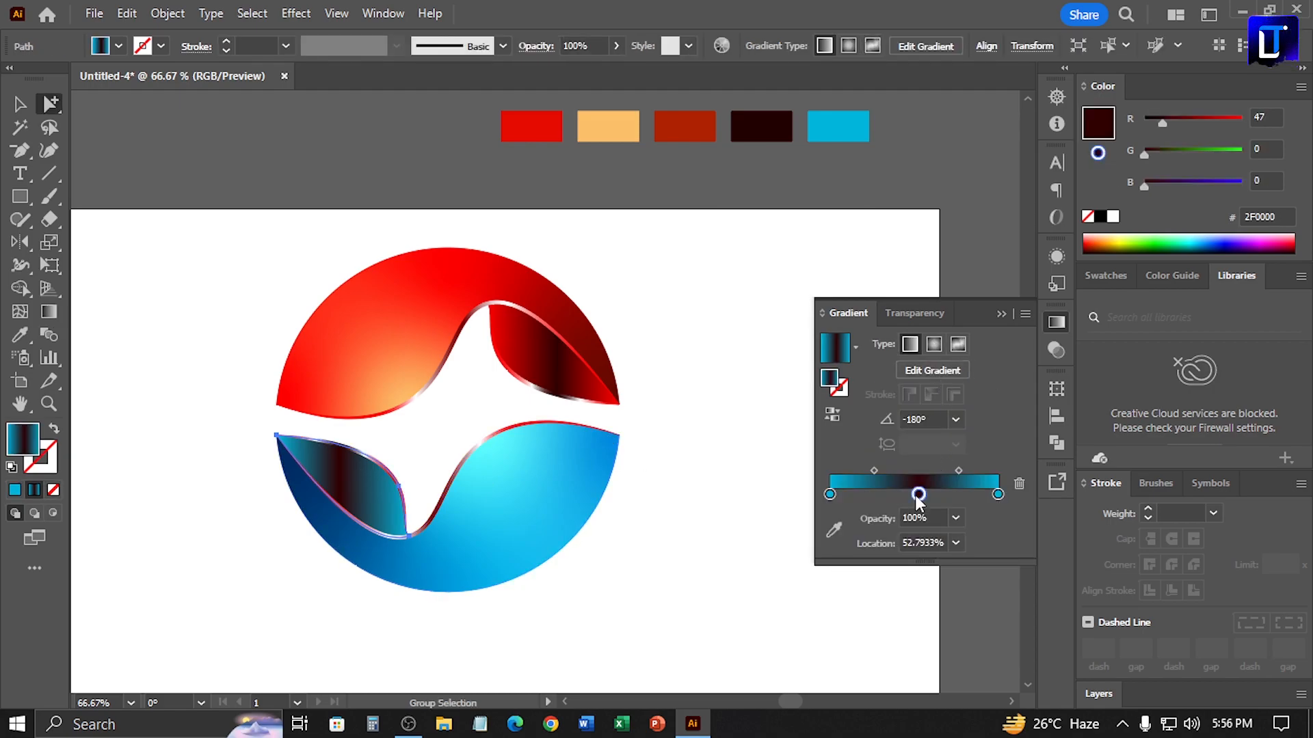
double_click(919, 495)
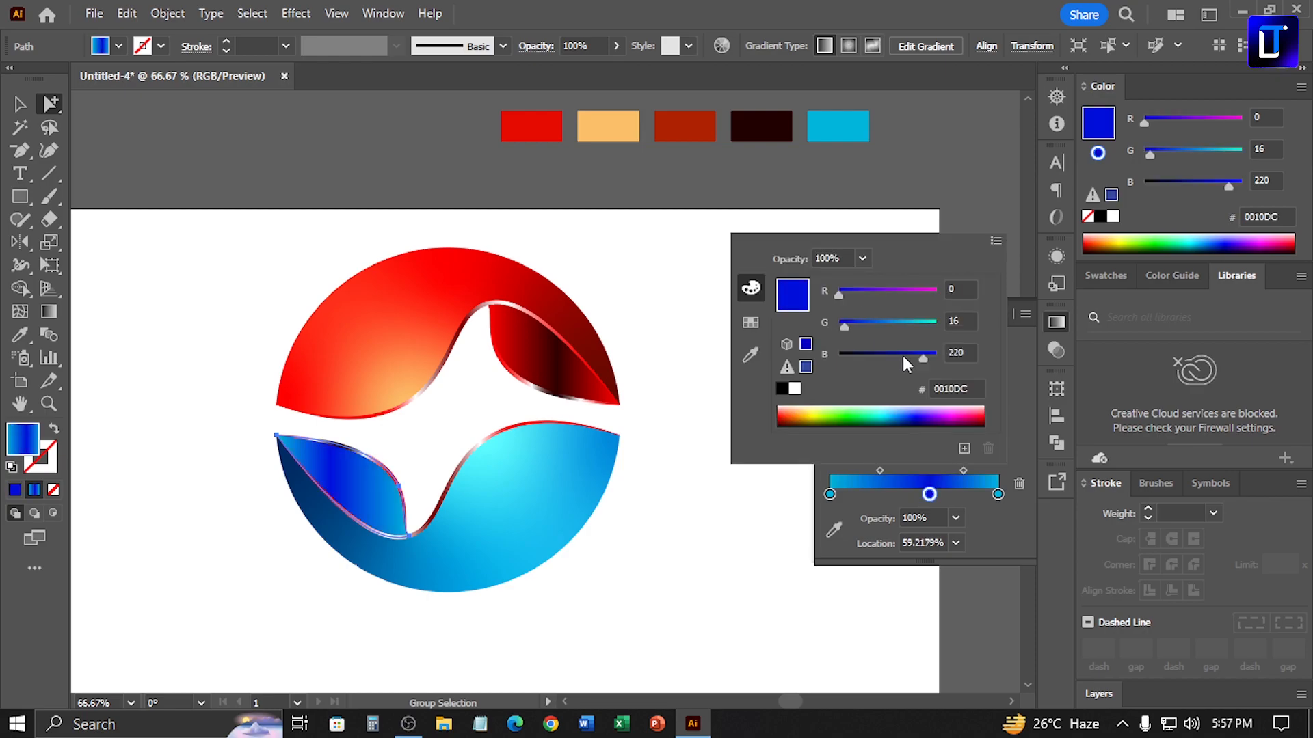
drag(903, 358, 875, 358)
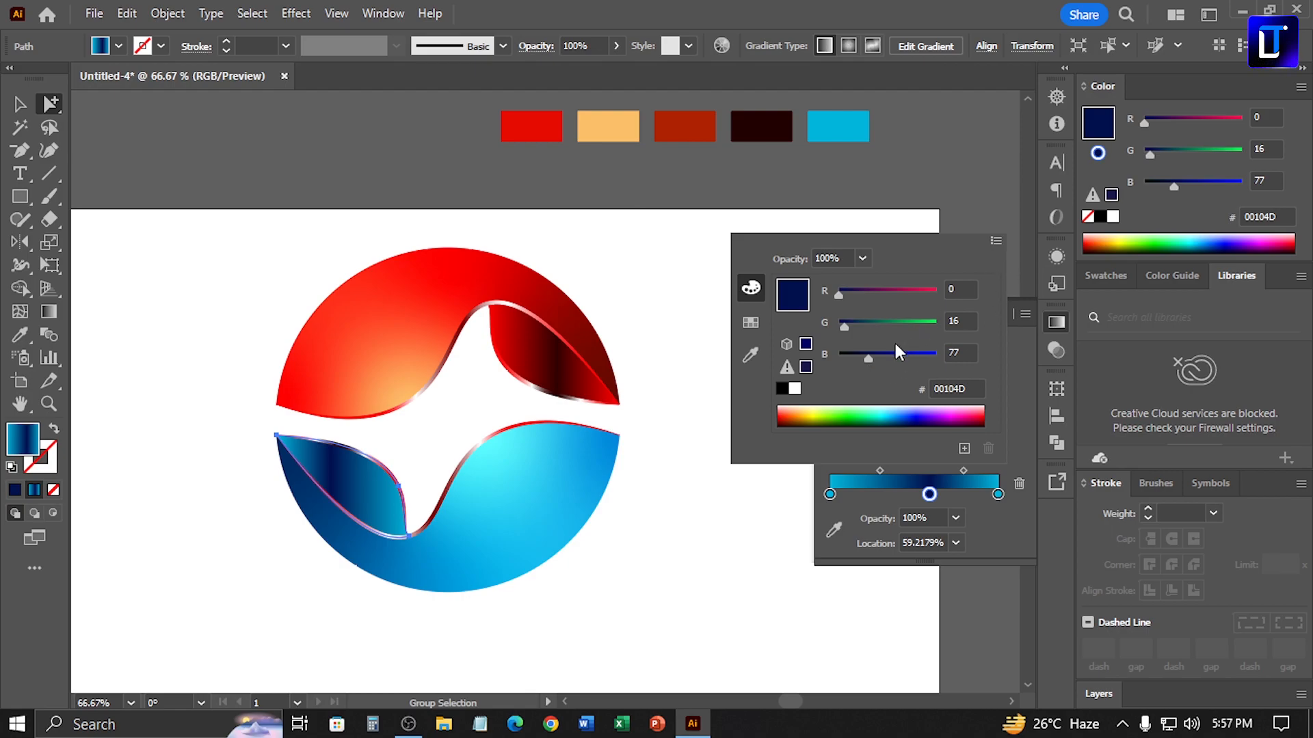
- Darken the lower leaf's middle gradient stop to navy 001037 and deselect the leaf
drag(864, 356, 859, 358)
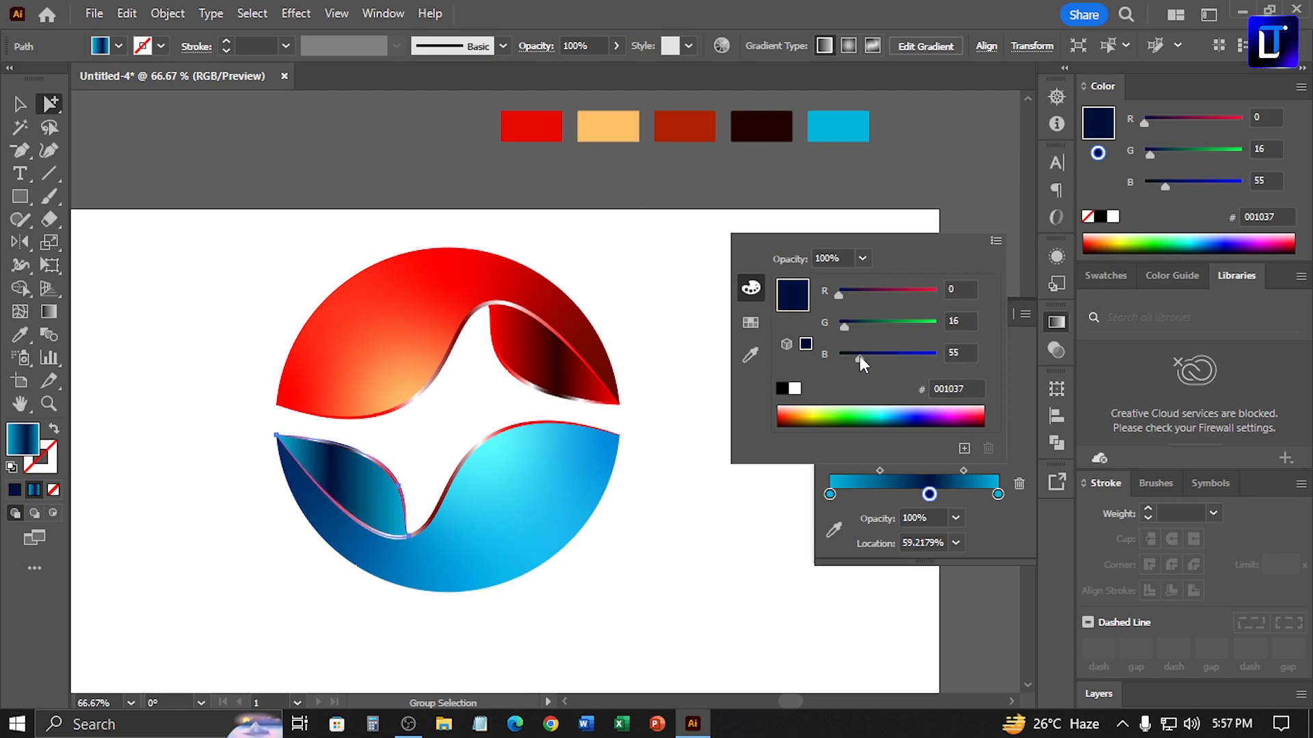
click(906, 210)
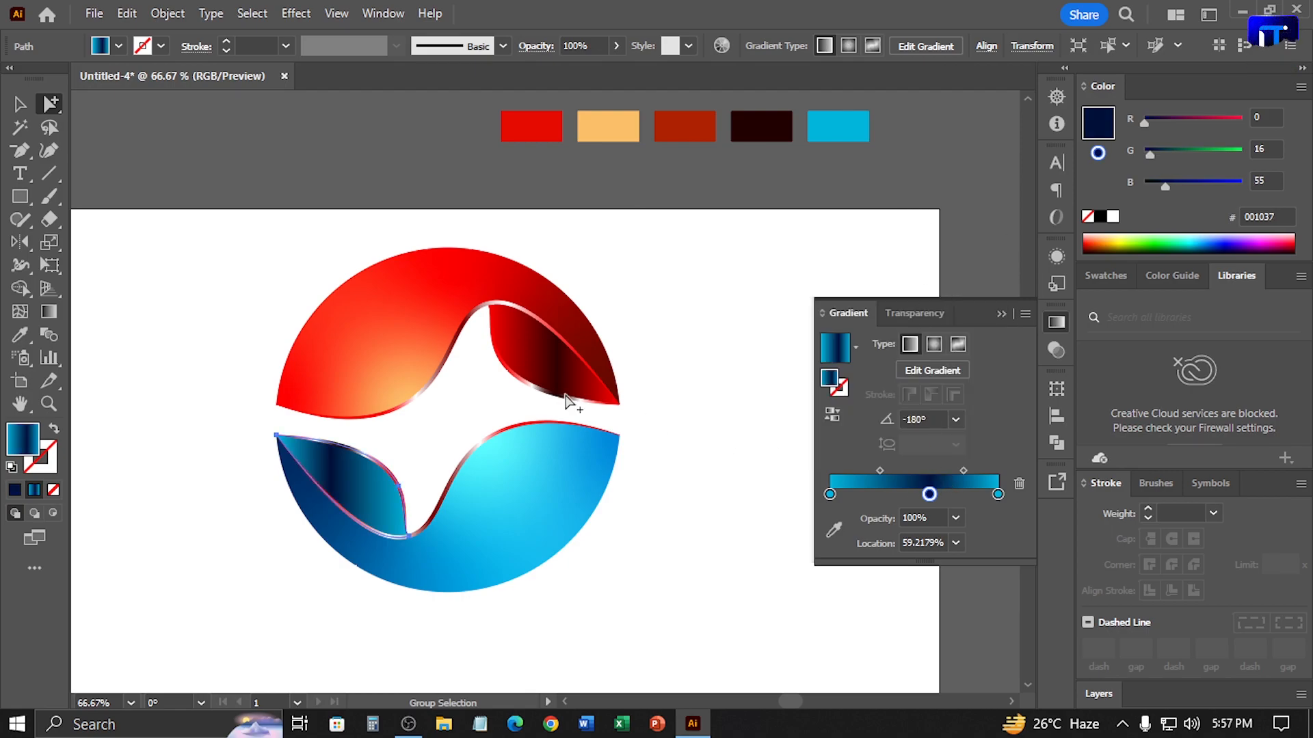
click(20, 104)
click(544, 228)
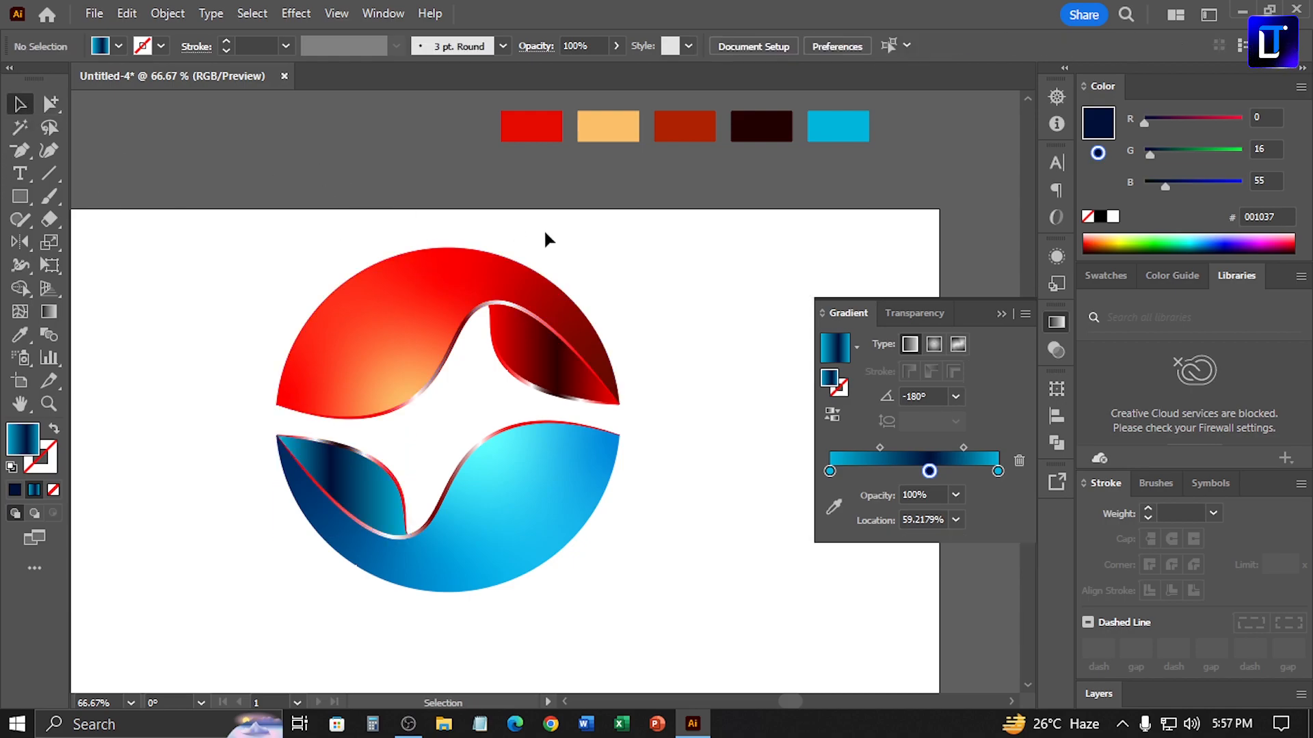
- Recolour the dark red middle stop of the lower wave's edge stroke gradient with navy 001D44 sampled from the blue leaf
click(466, 457)
key(g)
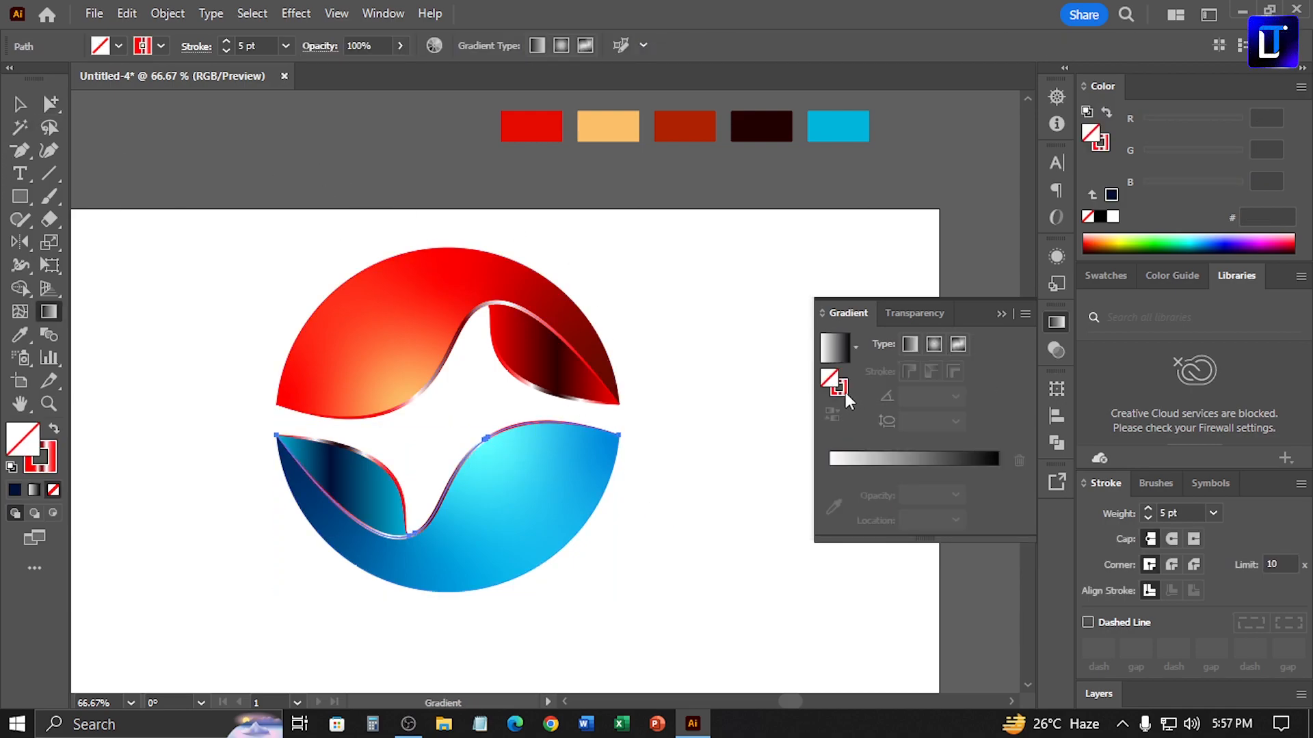
click(845, 391)
click(922, 471)
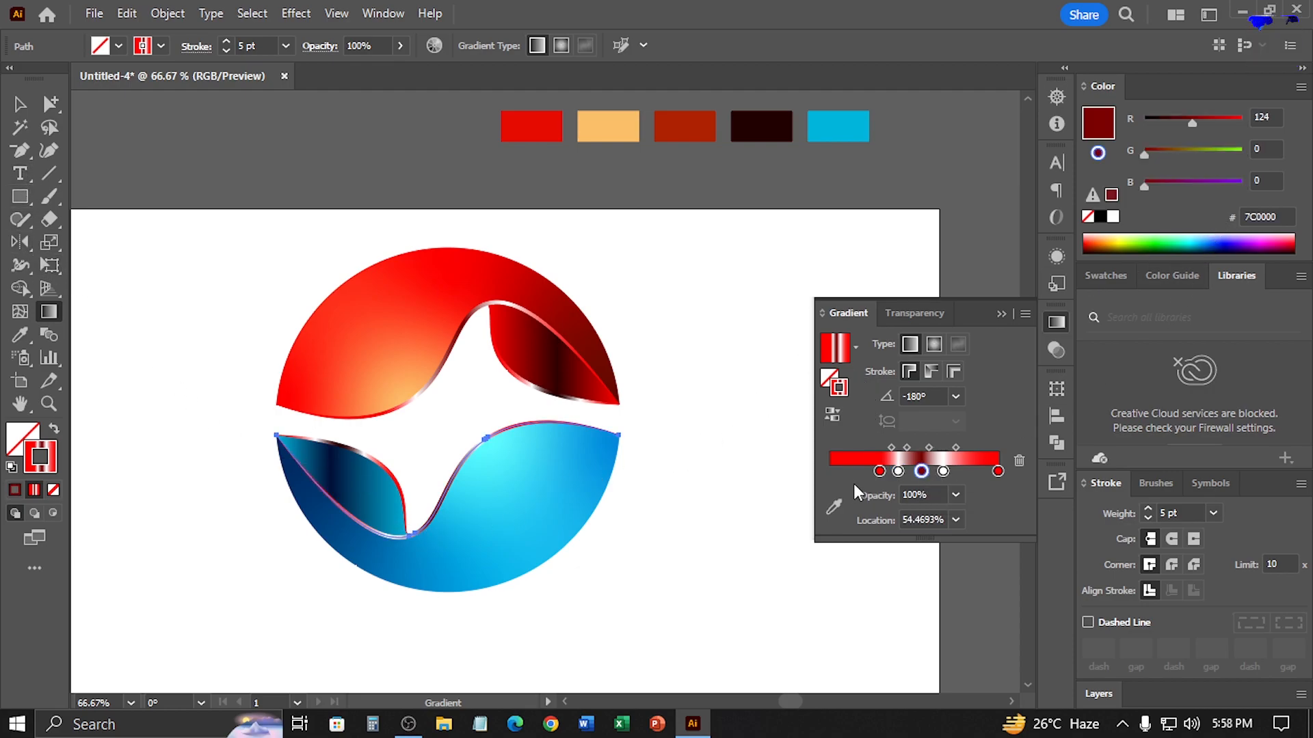
click(834, 506)
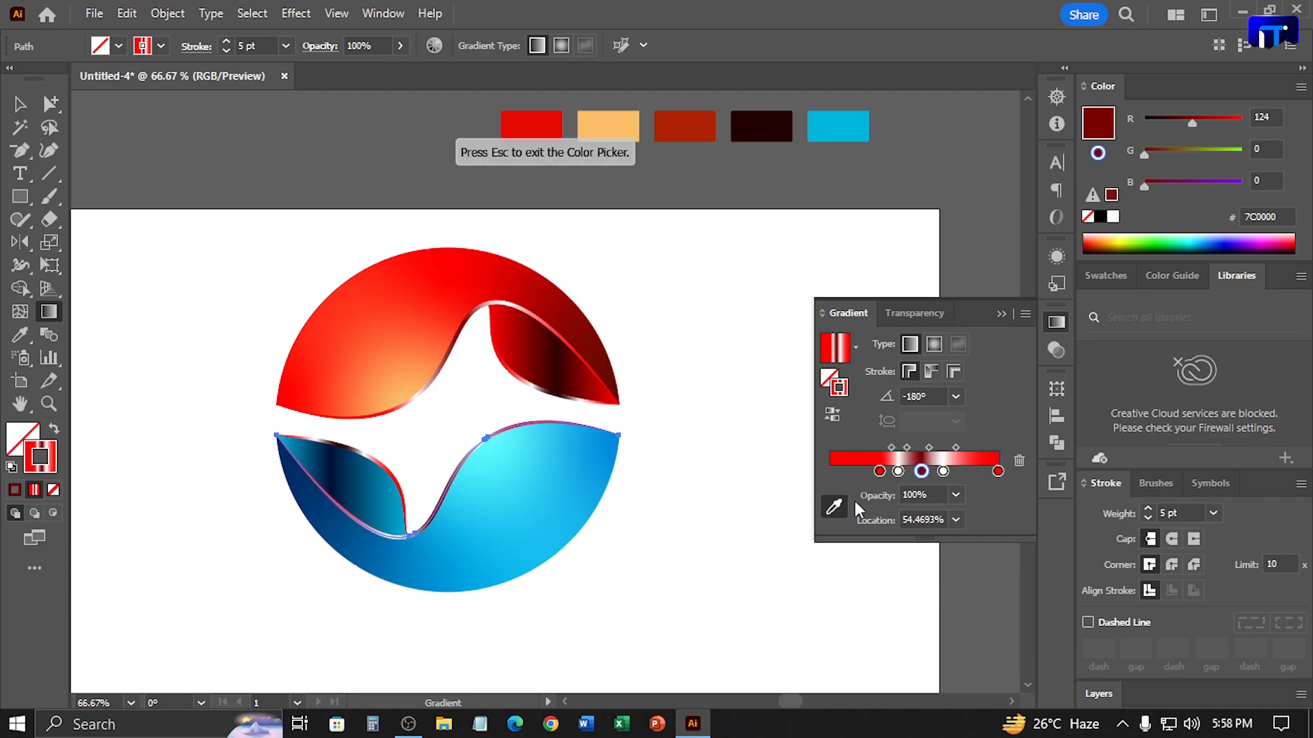
click(337, 460)
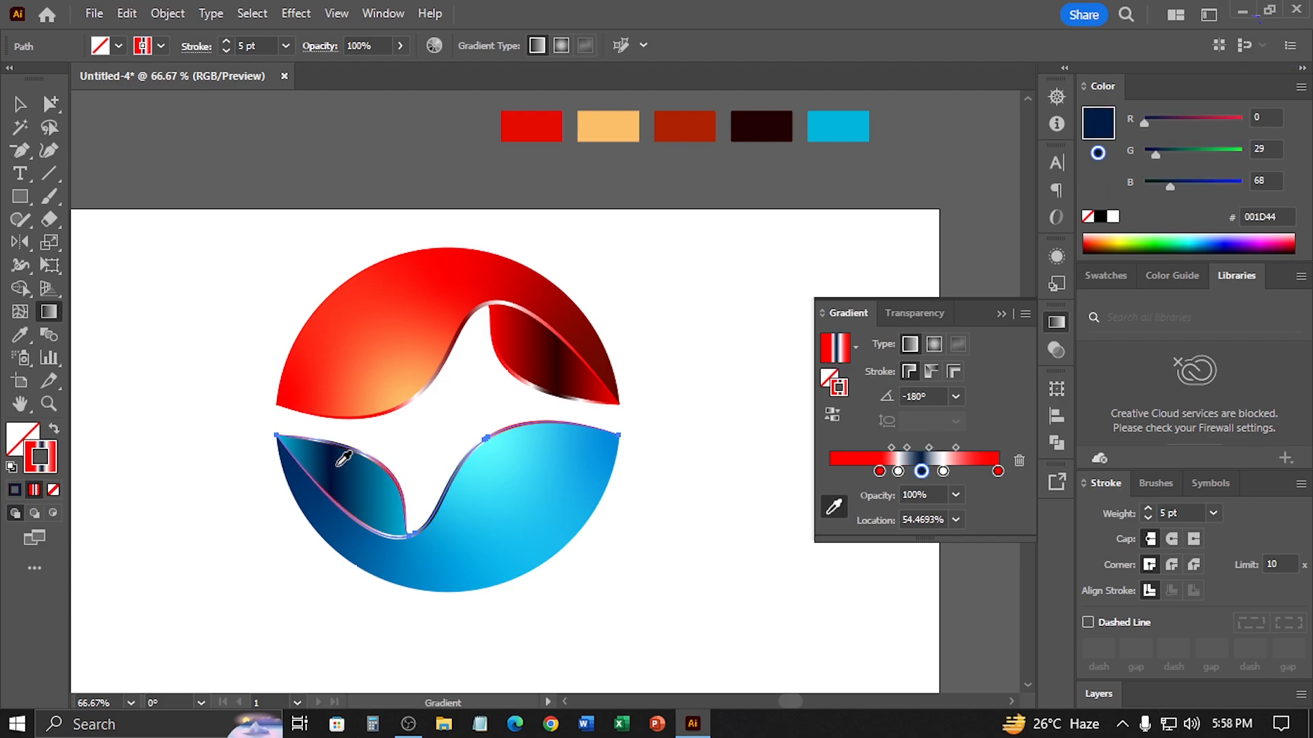
- Recolour both red end stops of the lower wave's stroke gradient with cyan 00B5DC sampled from the blue swatch
click(879, 471)
click(865, 130)
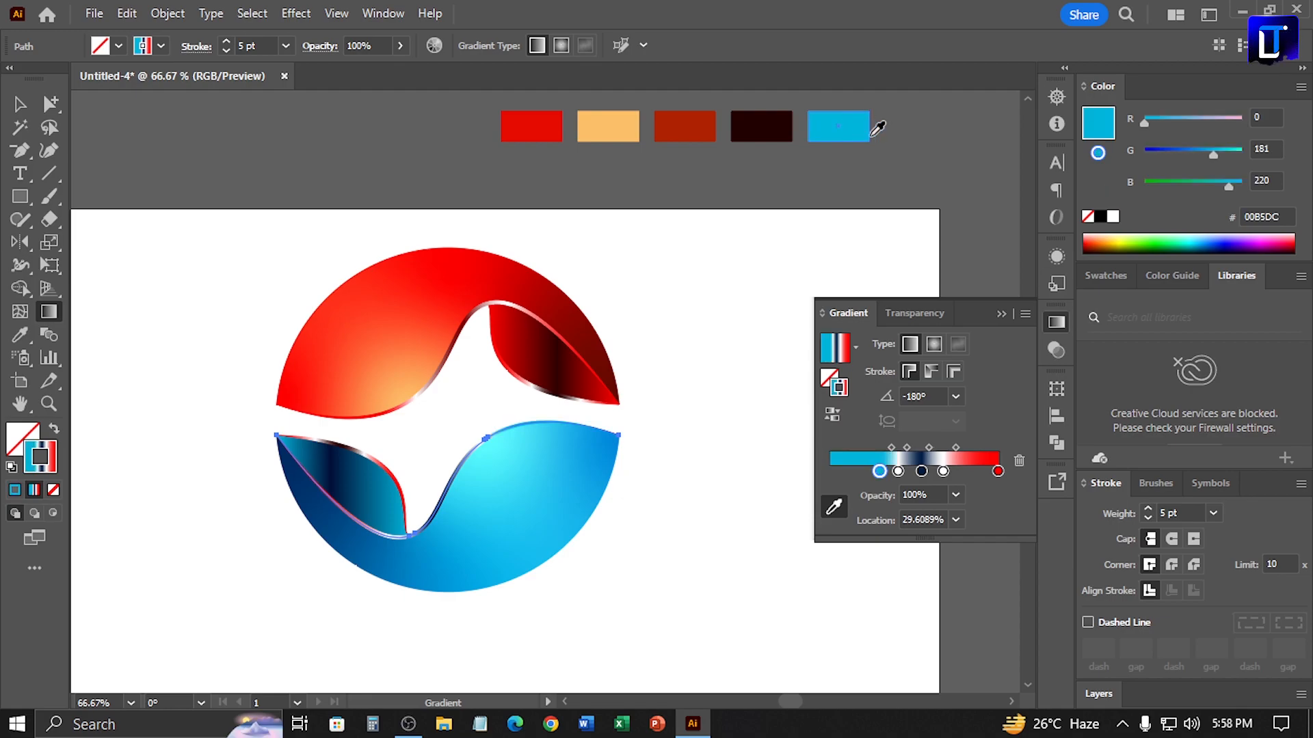
click(997, 471)
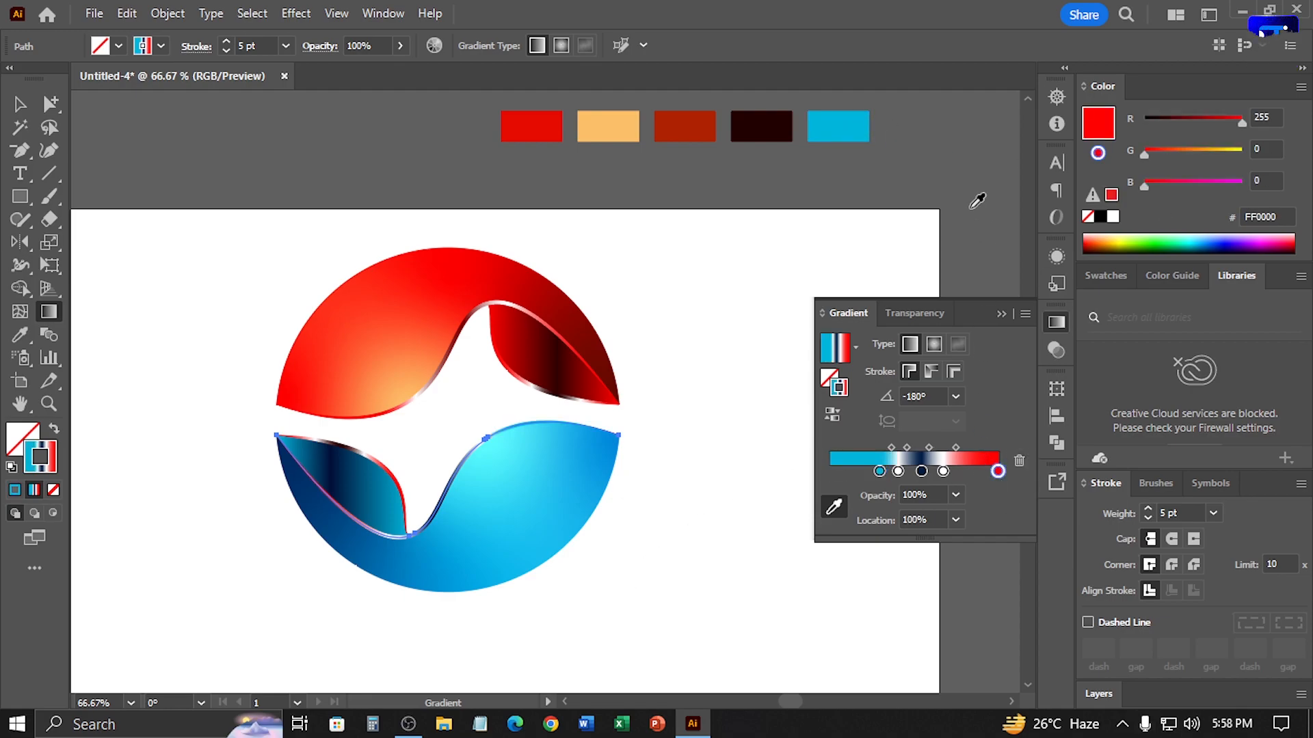
click(837, 126)
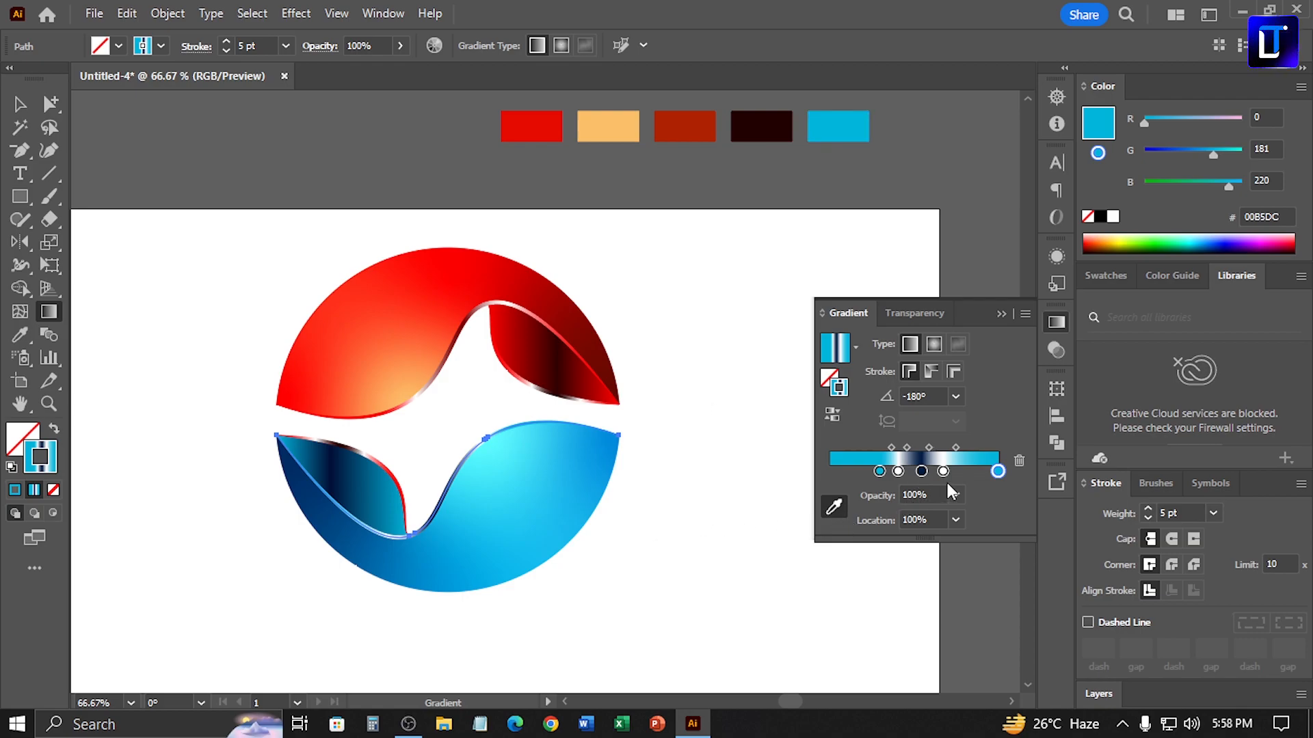
- Copy the blue gradient stroke from the lower wave's edge onto the lower leaf's red edge line, then deselect it
key(ctrl)
key(a)
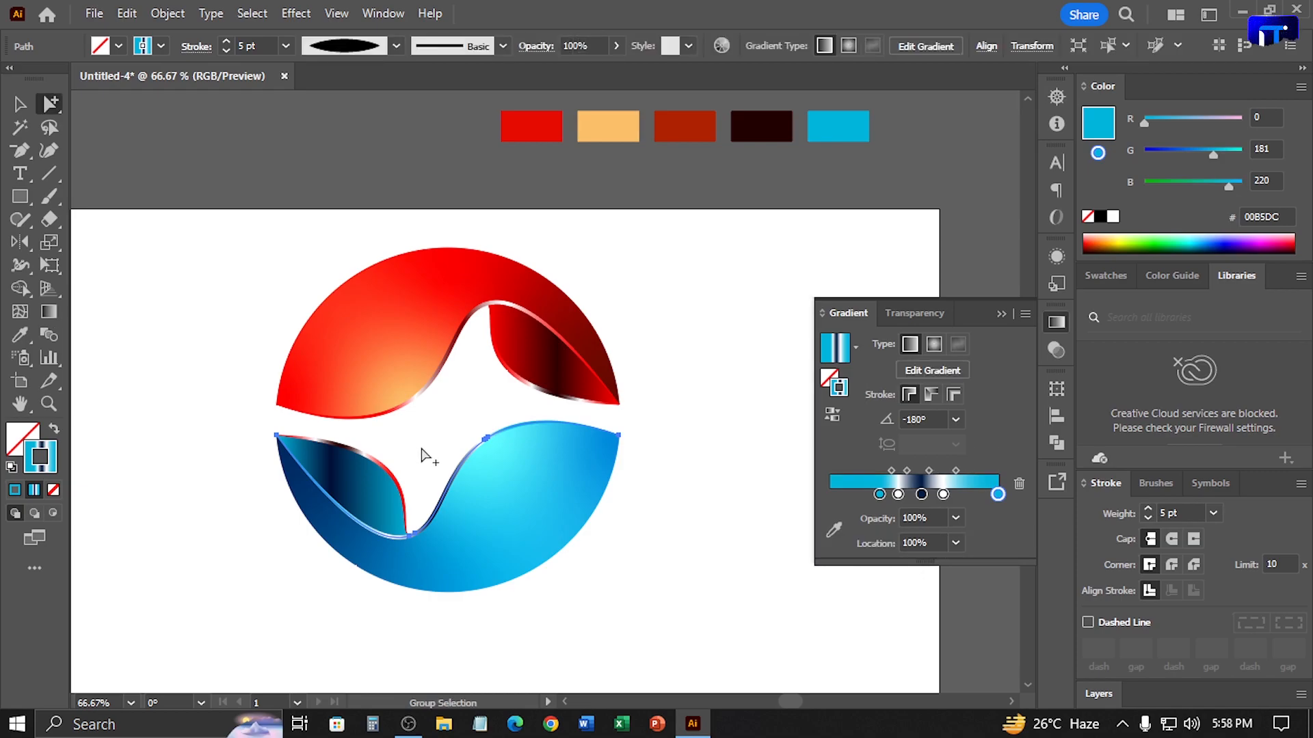
click(418, 447)
click(375, 465)
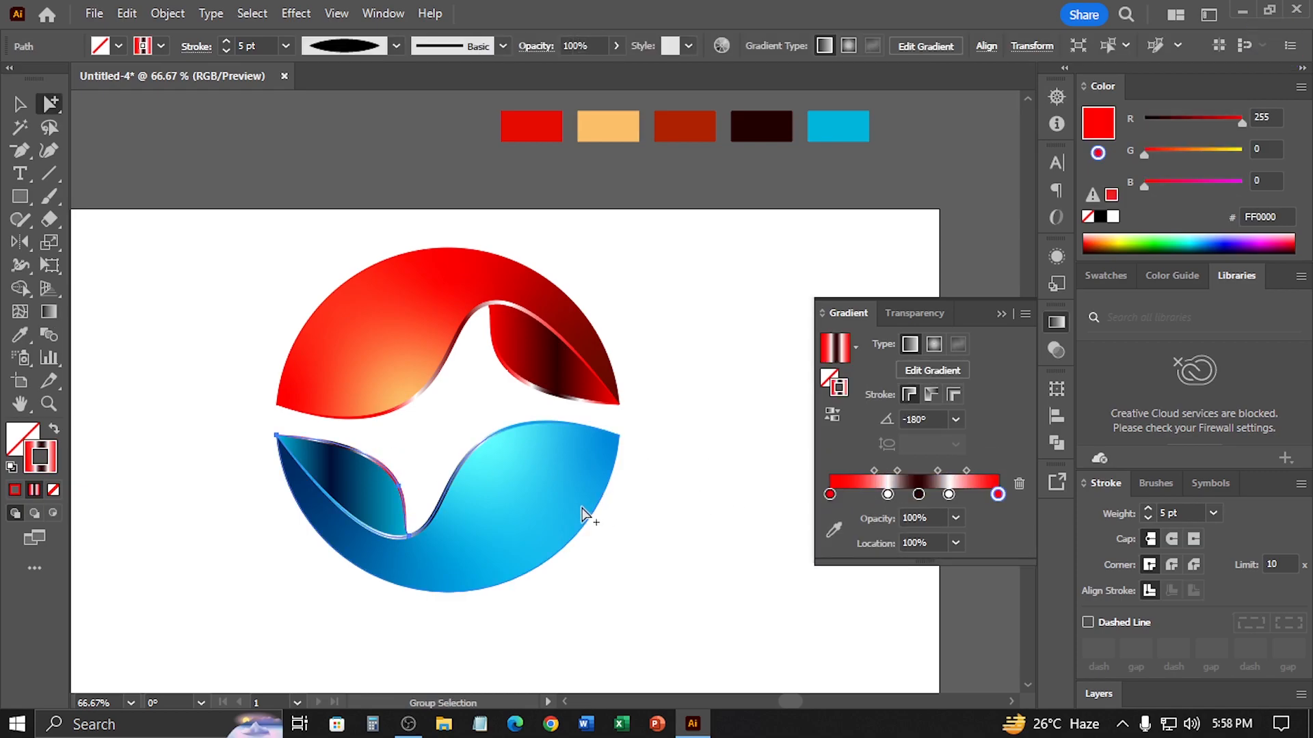
key(i)
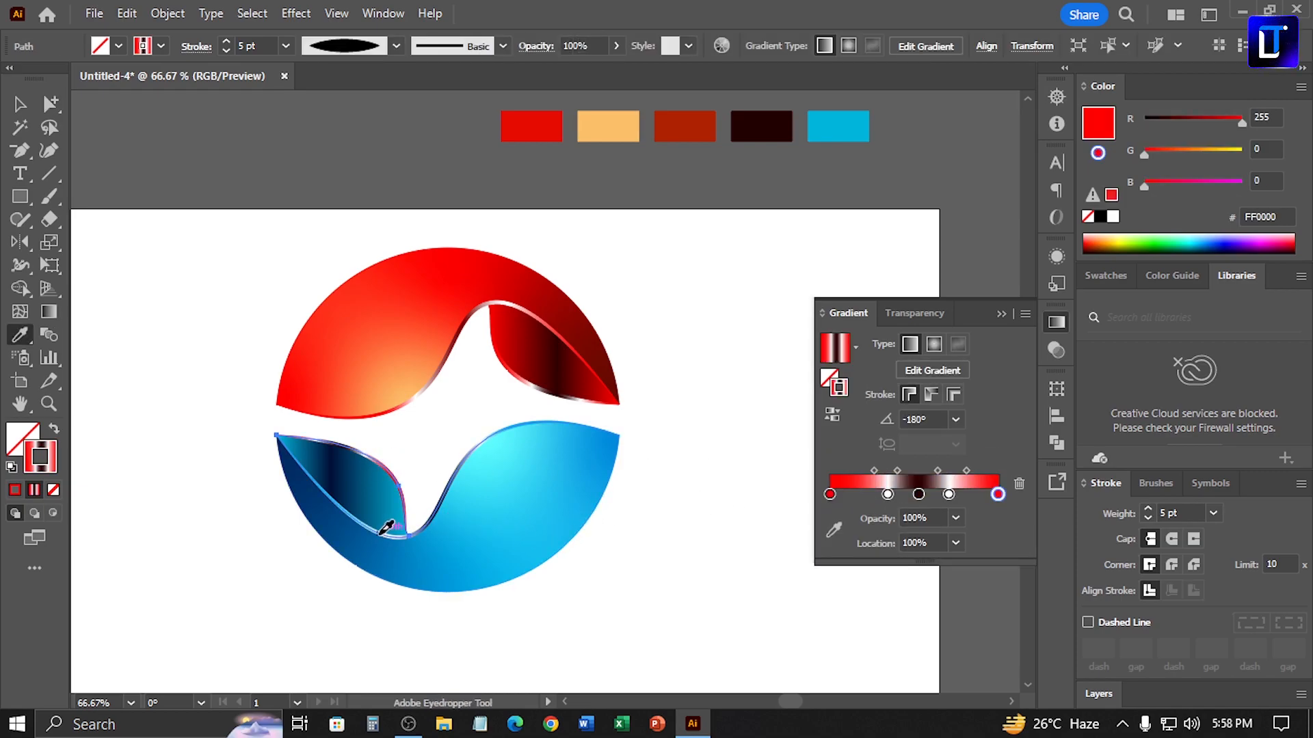
click(381, 532)
click(21, 103)
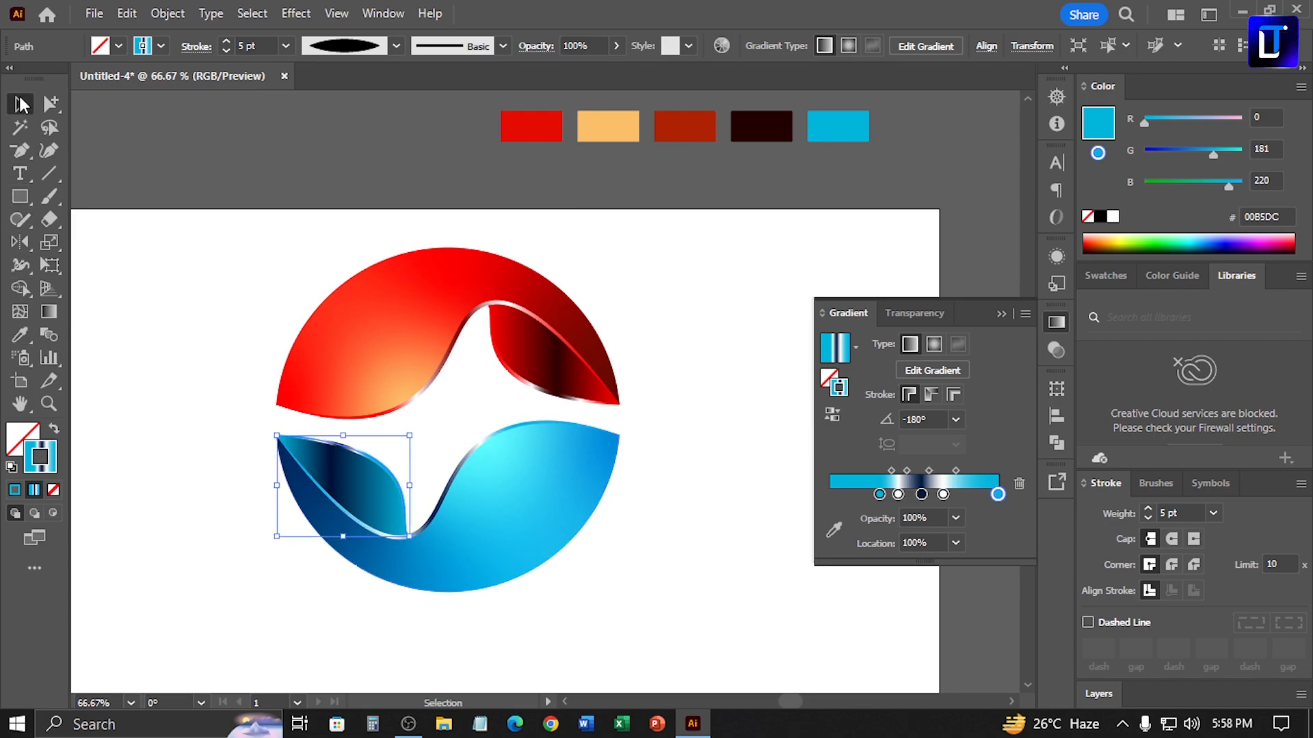
click(741, 314)
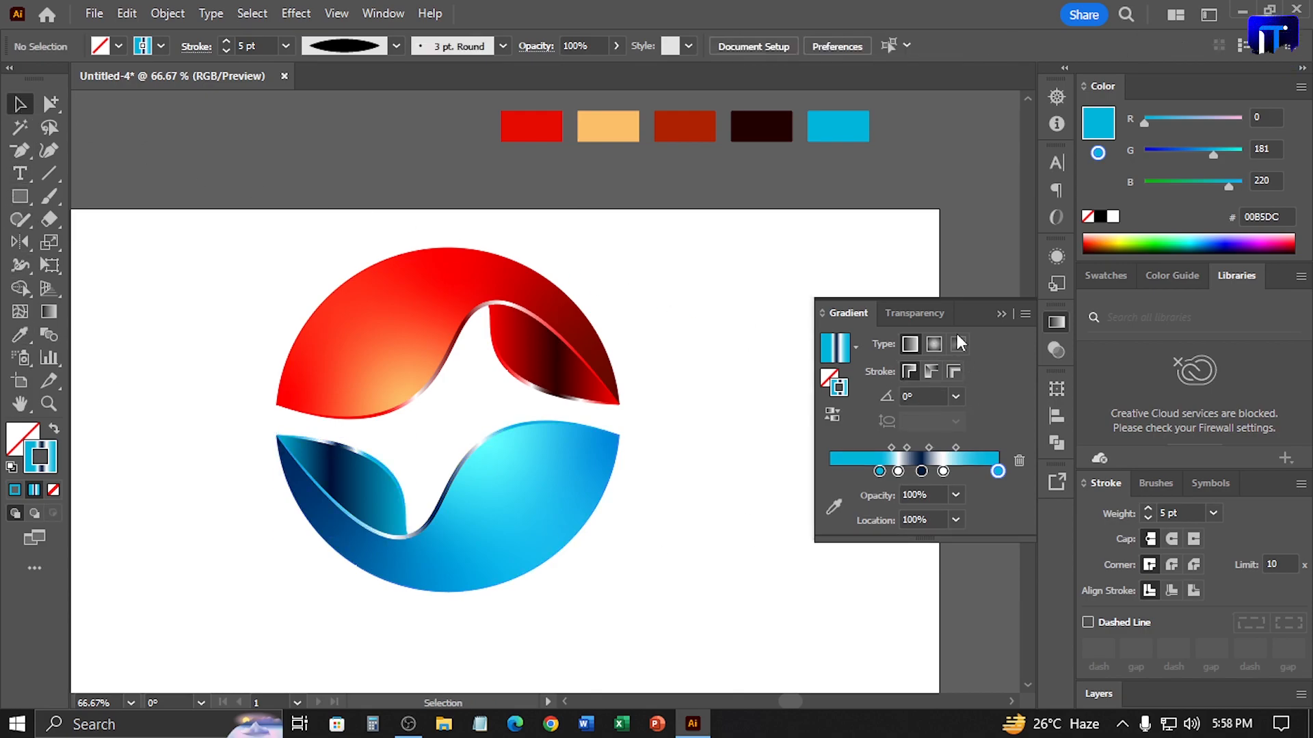
click(999, 313)
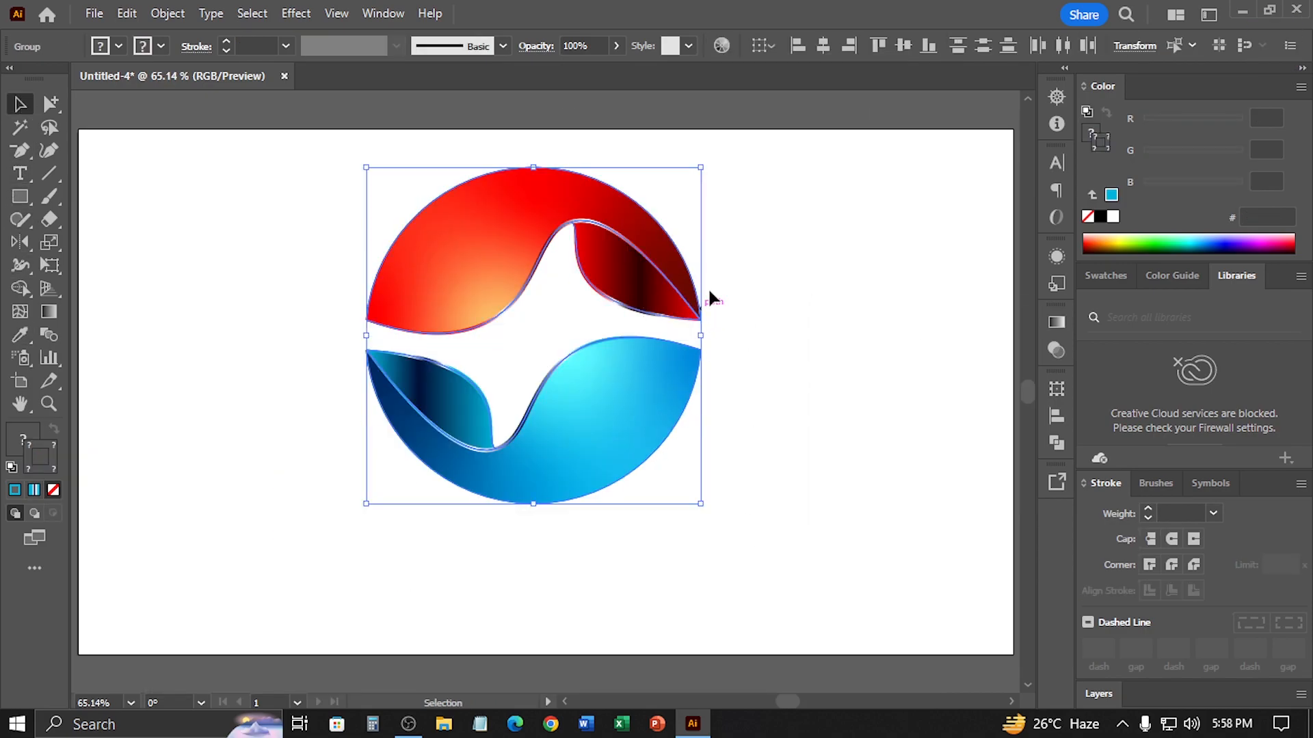
- Group all the logo pieces and centre the group on the artboard
right_click(654, 286)
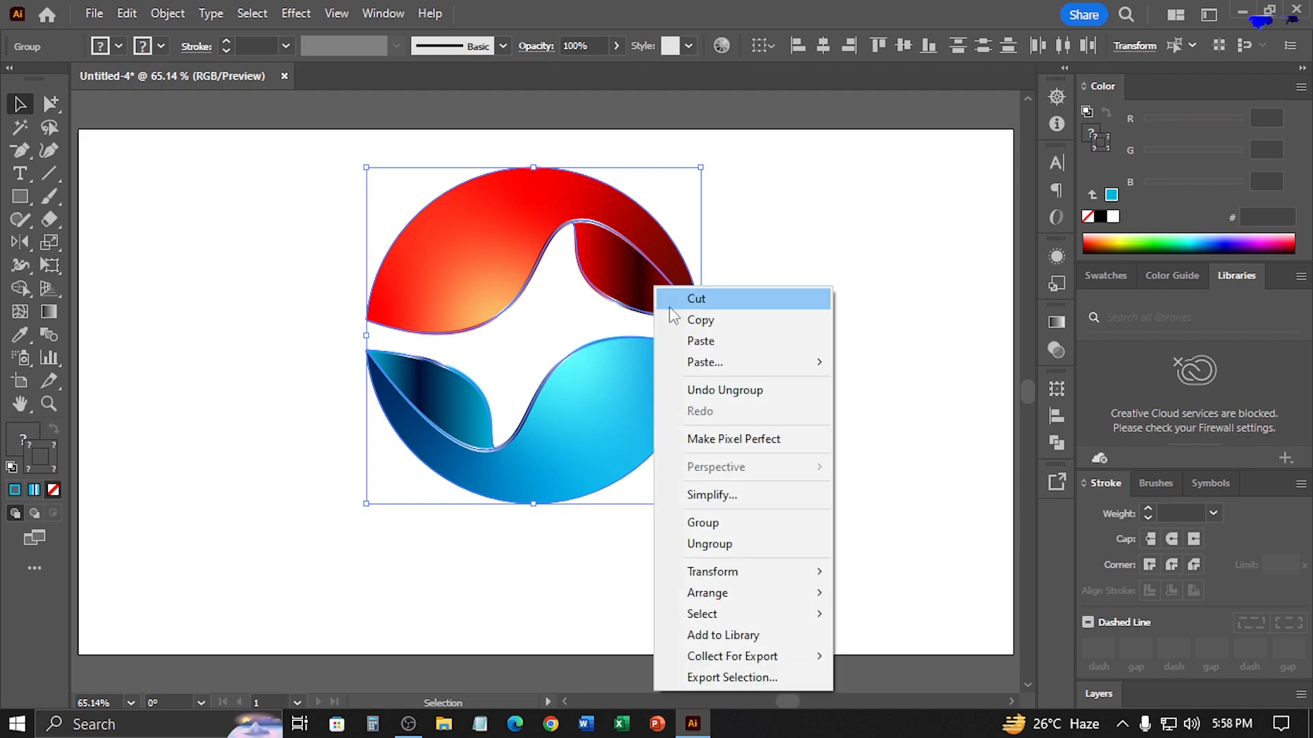
click(740, 526)
click(794, 399)
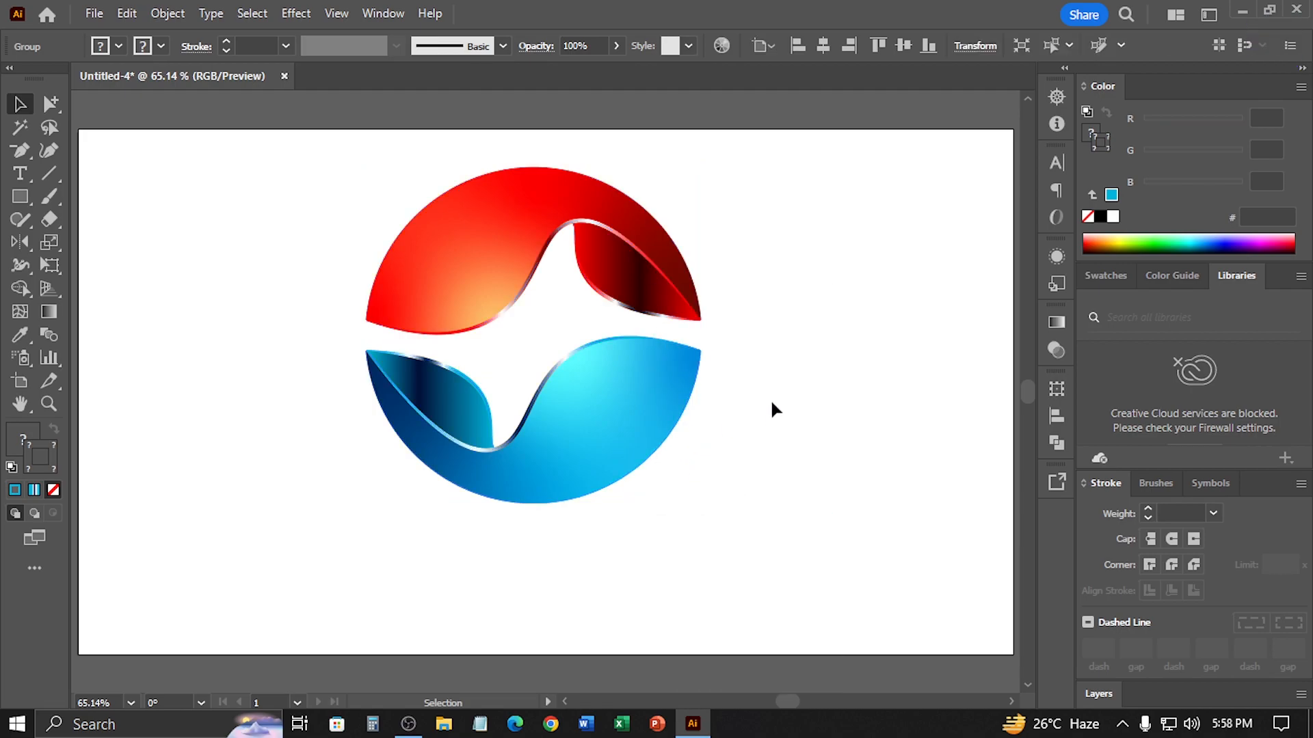
click(827, 47)
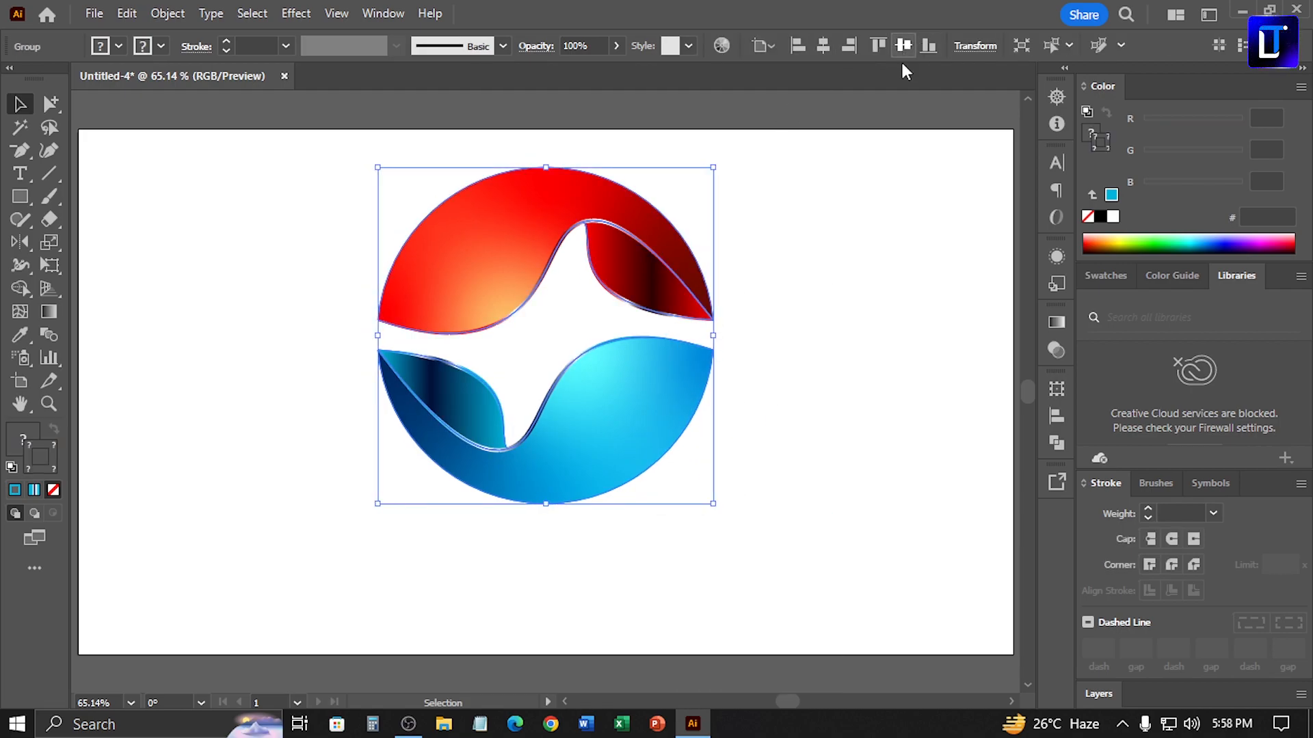
click(902, 49)
- Rotate the grouped logo clockwise by about 40 degrees, shrink it to about 80 percent and place it in the artboard's upper middle
drag(713, 222, 692, 345)
drag(668, 438, 688, 428)
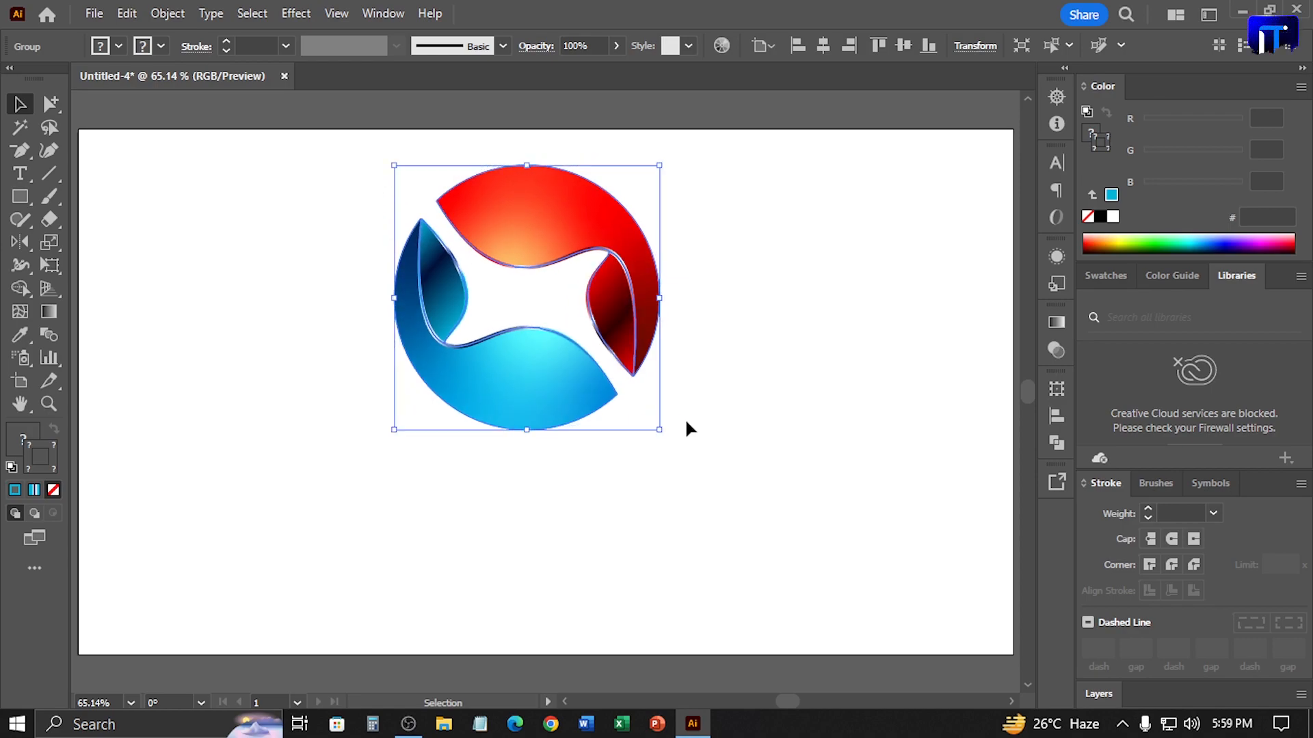
click(804, 431)
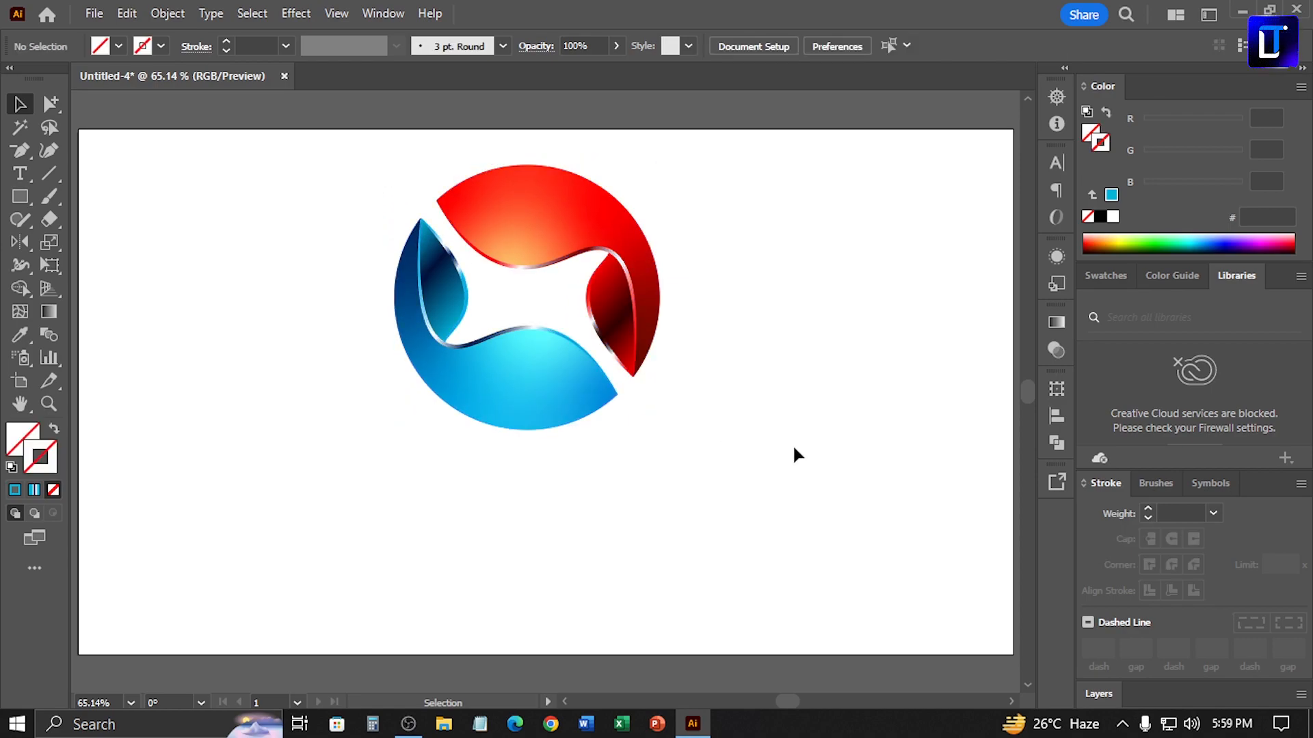
- Add a text line below the logo and set its font size to 48 pt
click(25, 177)
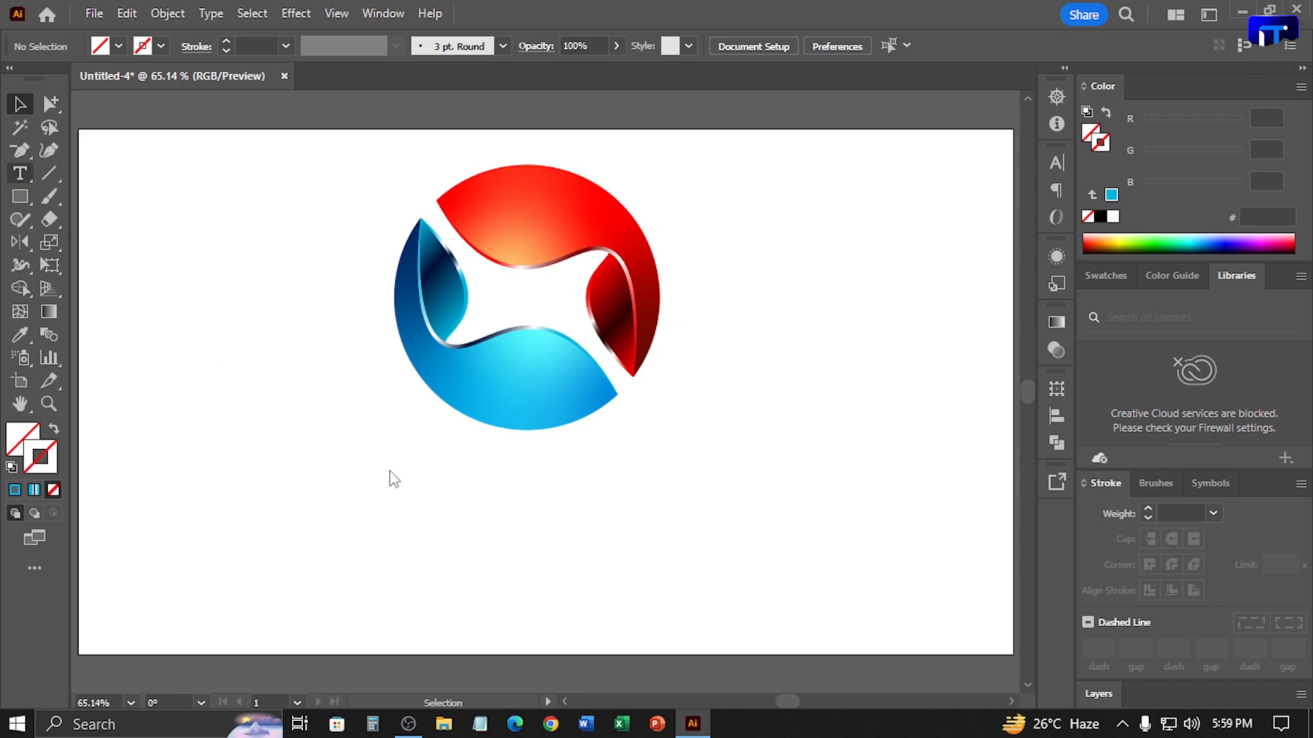
click(410, 488)
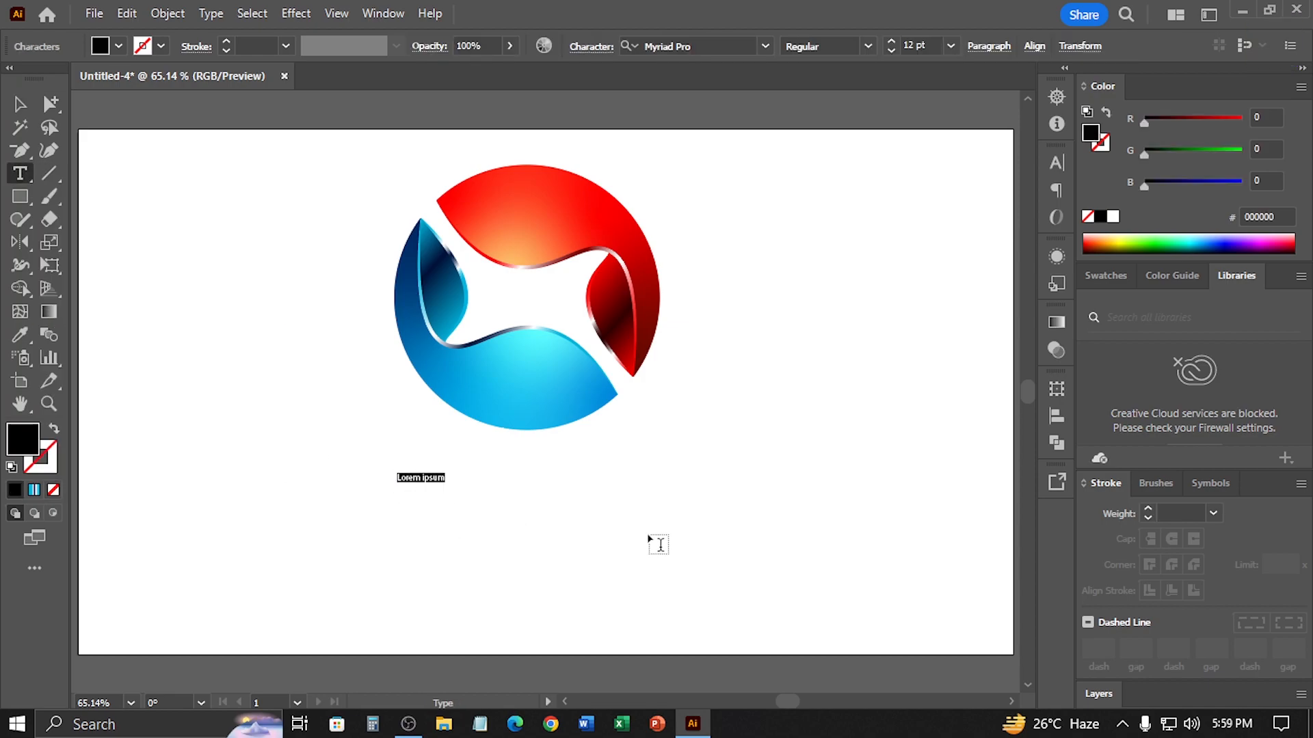
key(Escape)
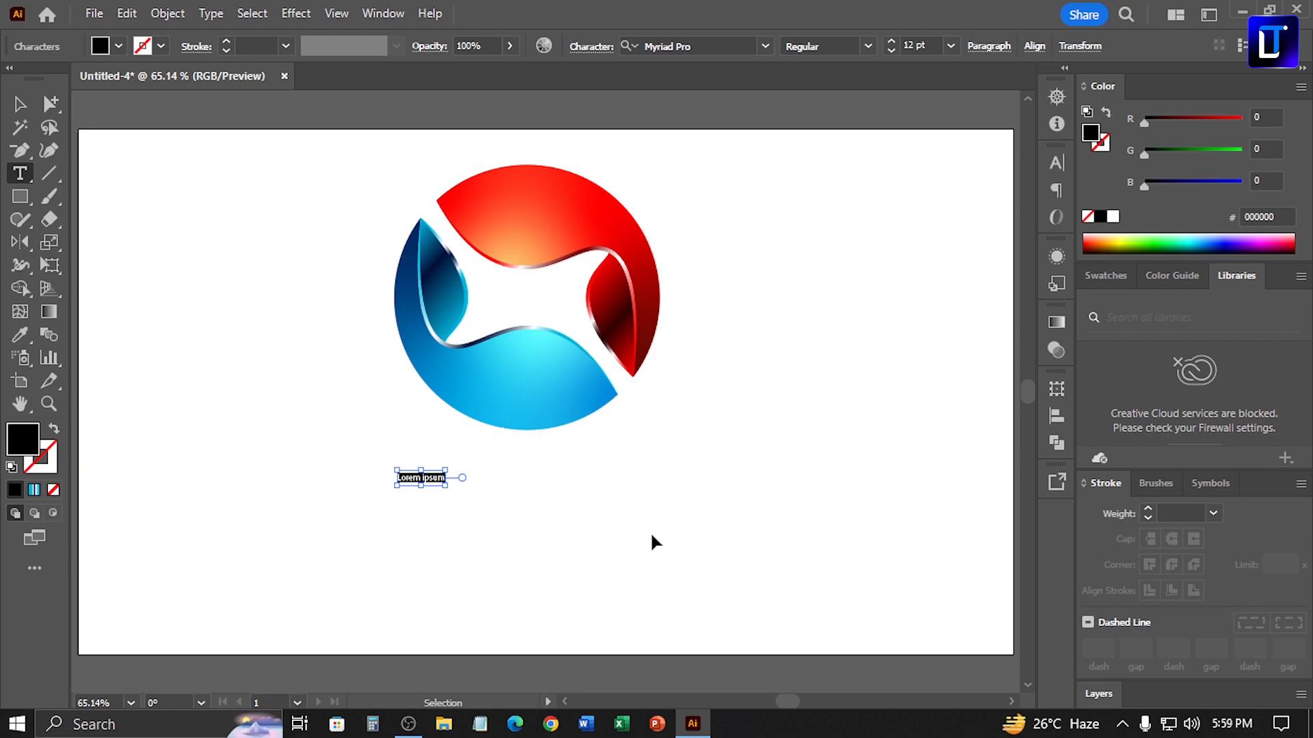
click(950, 47)
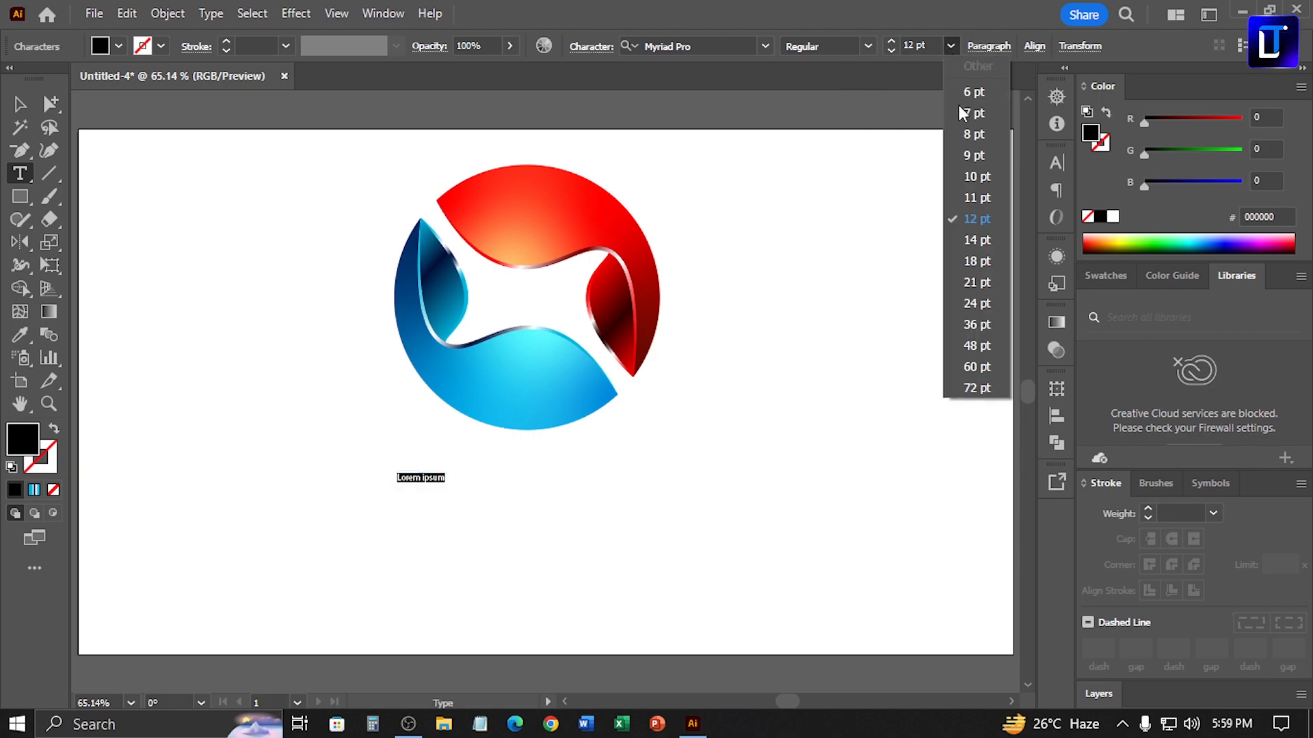
click(983, 345)
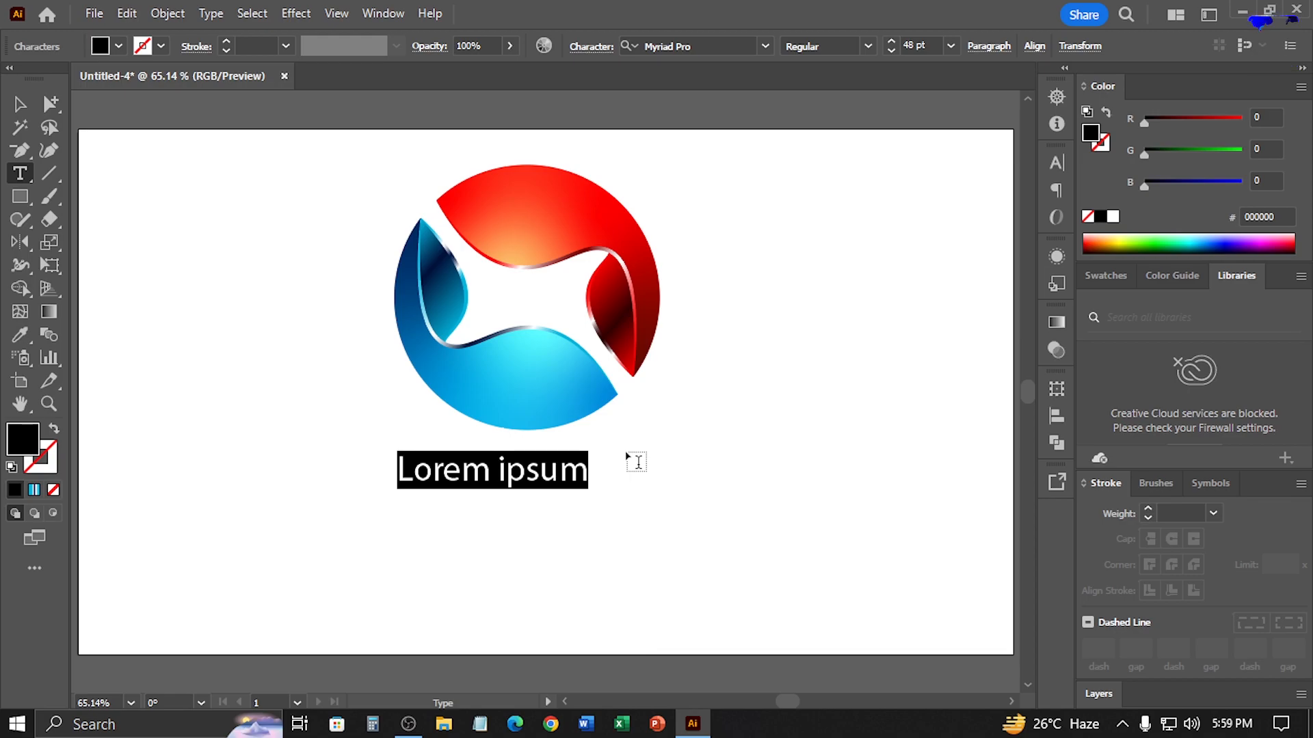
- Replace the placeholder text with COMPANY LOGO and position it centrally beneath the emblem
text(C)
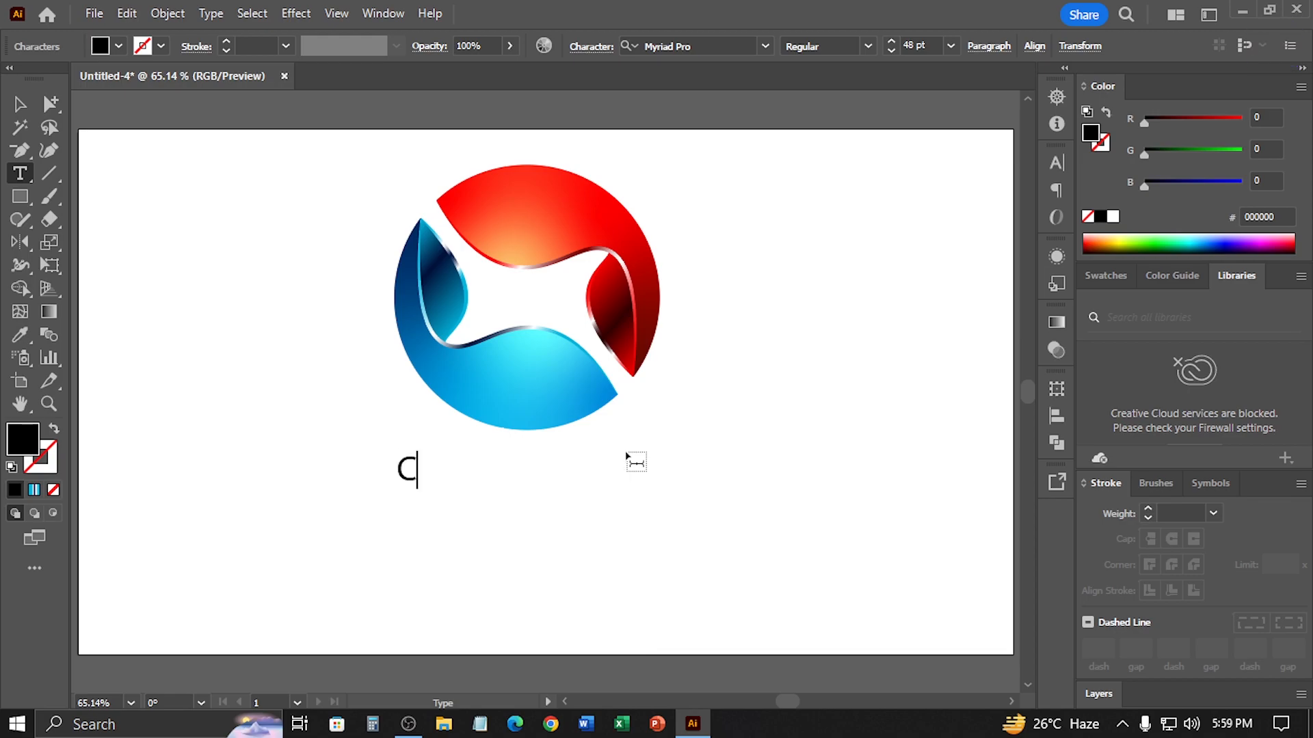
text(Omp)
key(BackSpace)
key(BackSpace)
key(BackSpace)
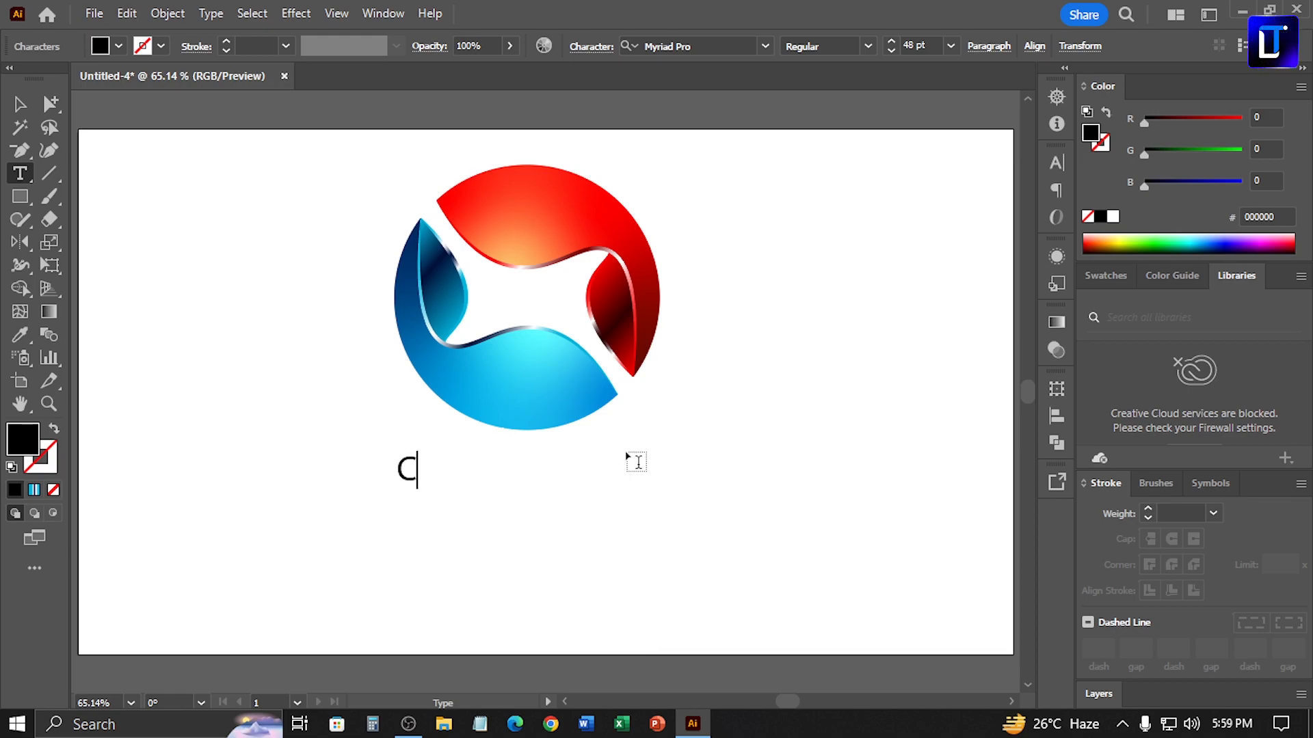
text(OMP)
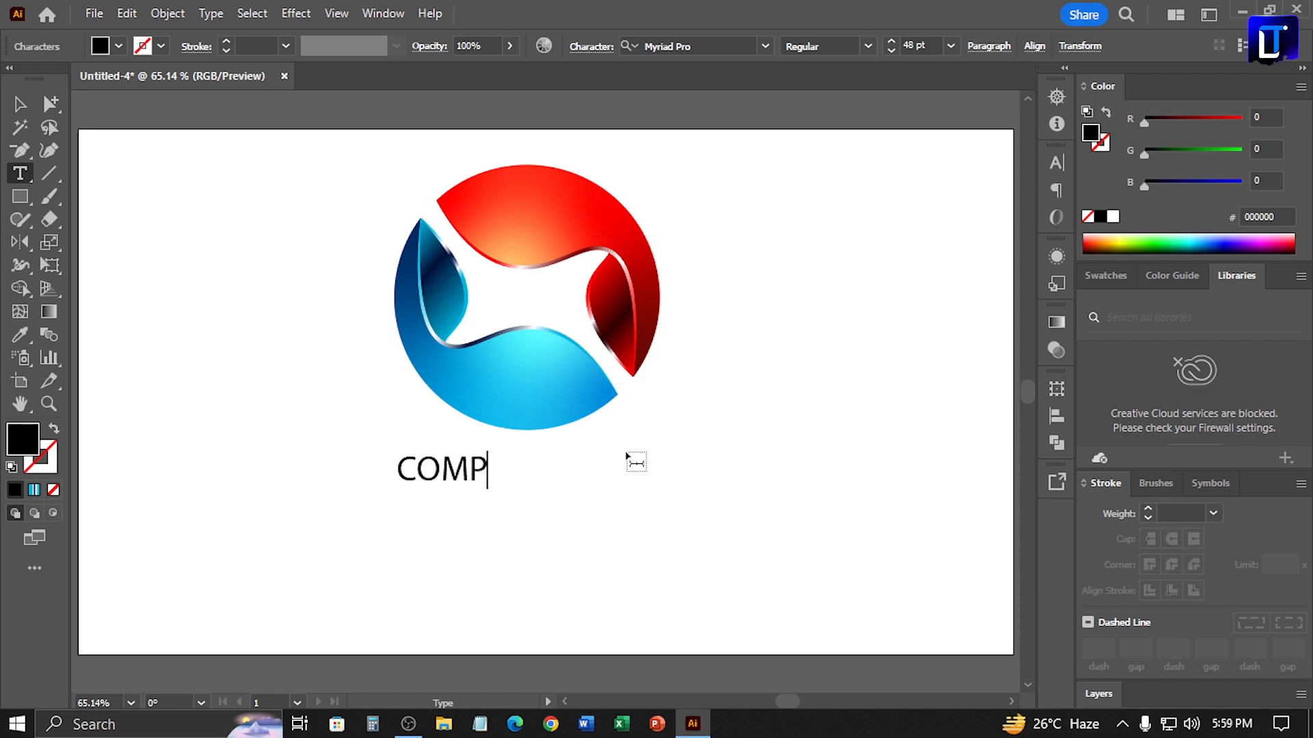
text(ANY Lo)
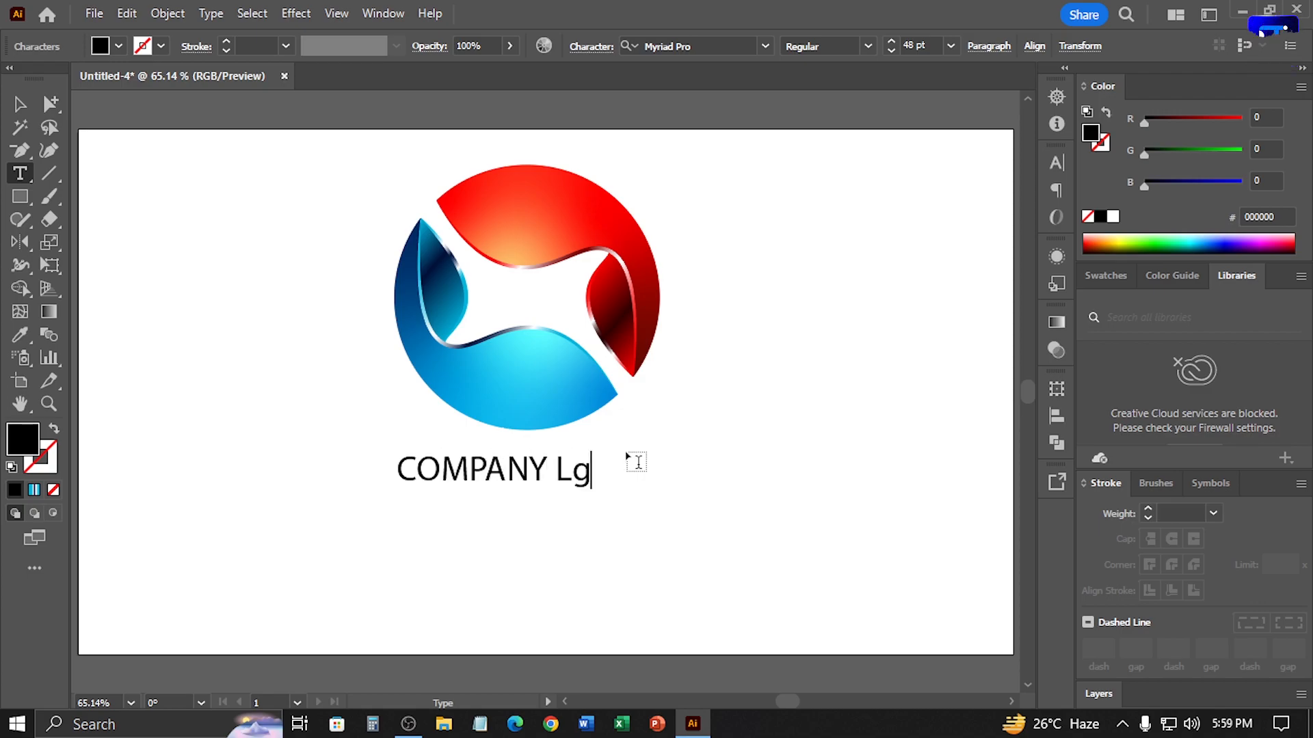
key(BackSpace)
text(OG)
click(19, 104)
drag(585, 486, 598, 486)
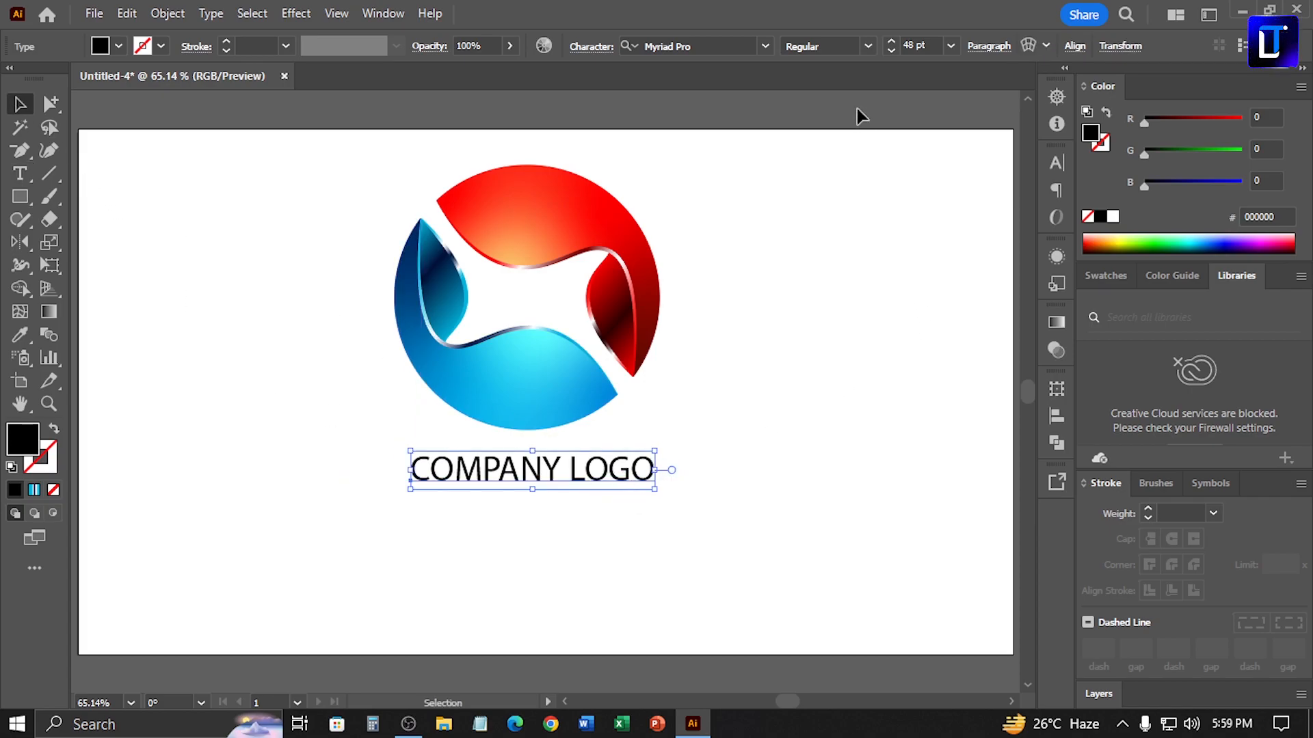
- Set the COMPANY LOGO text's font style to Myriad Pro Black
click(765, 45)
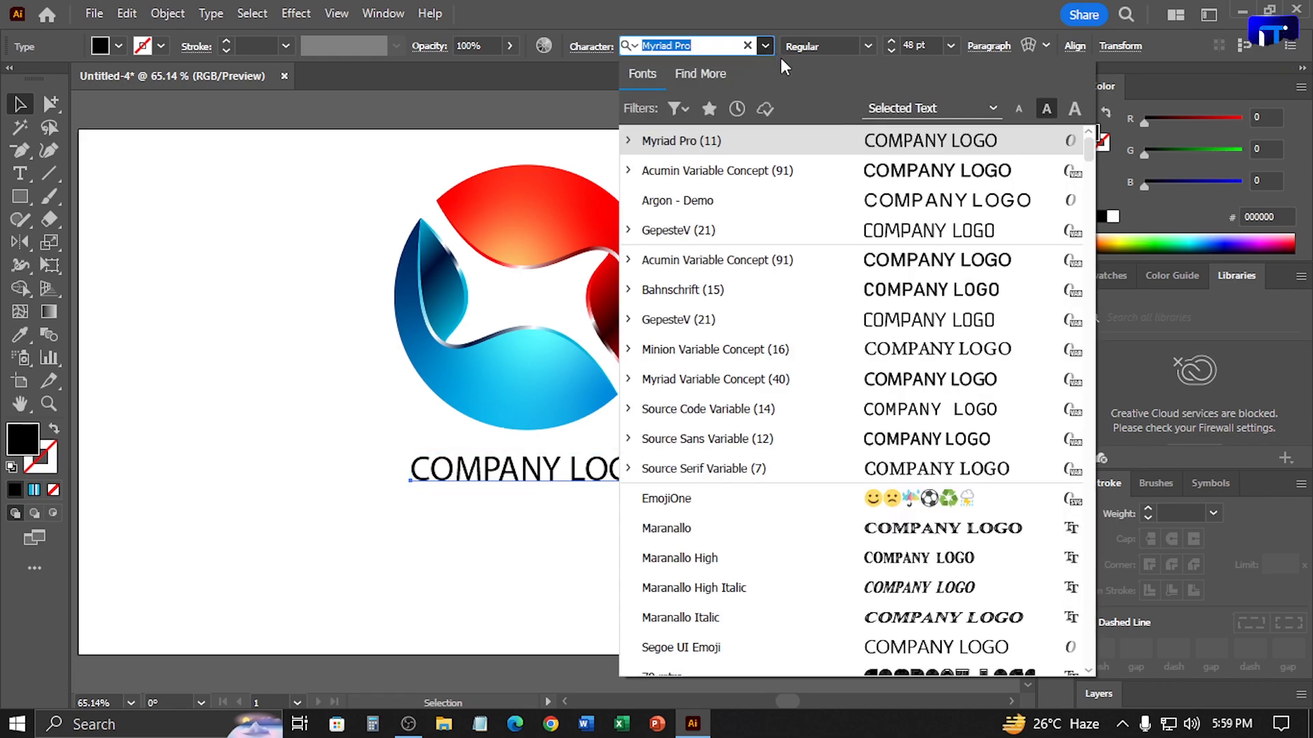
click(892, 231)
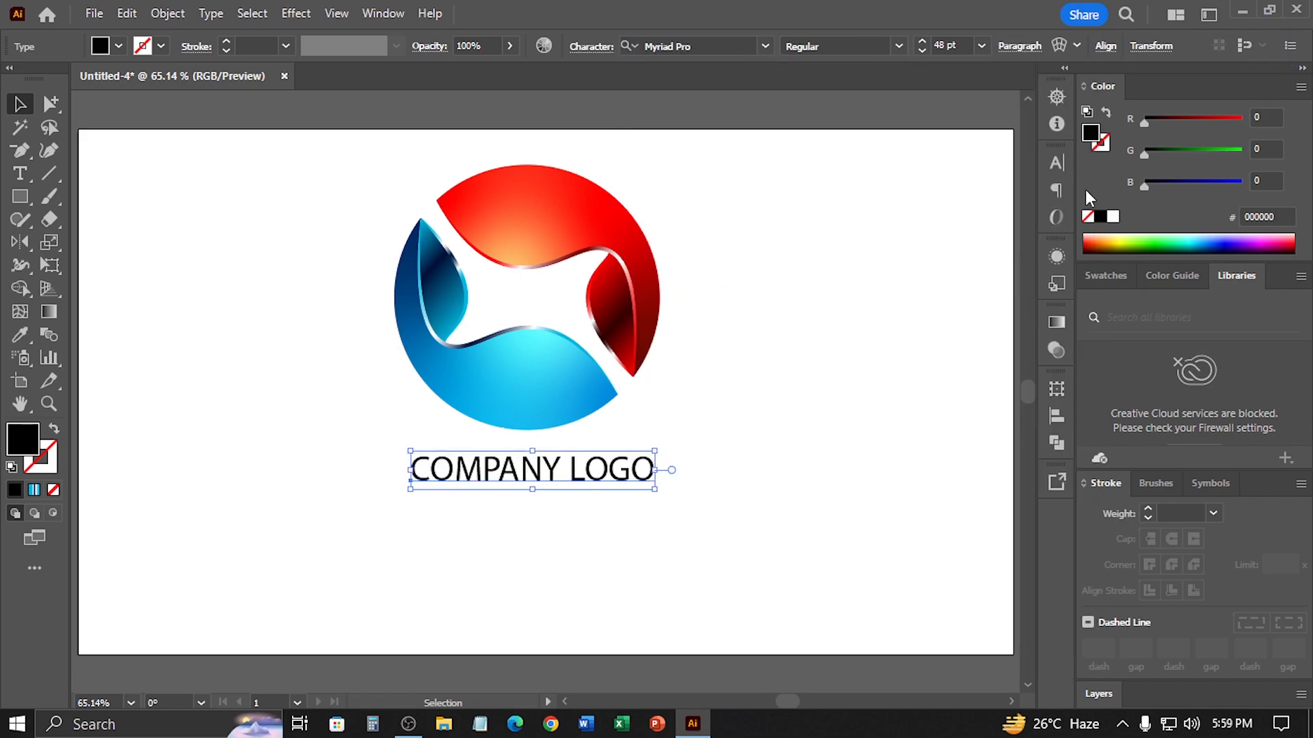
click(1056, 164)
click(1021, 208)
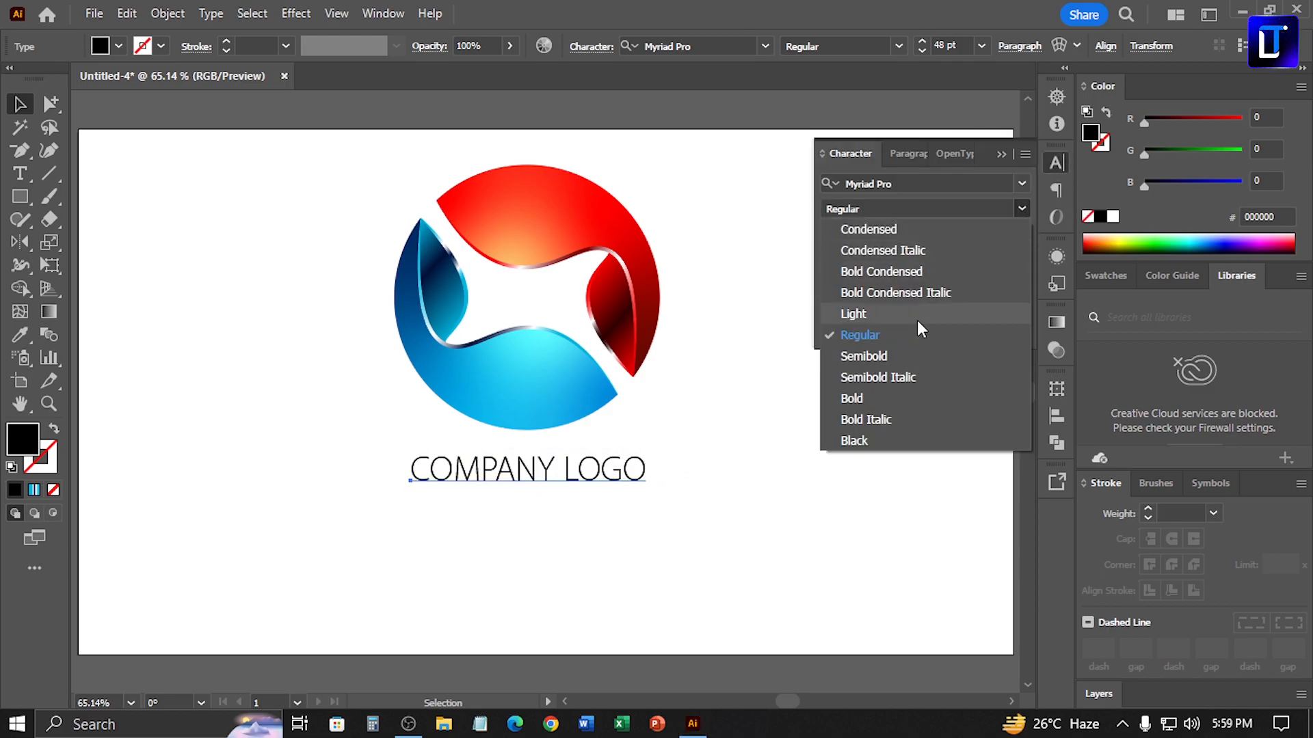
click(907, 440)
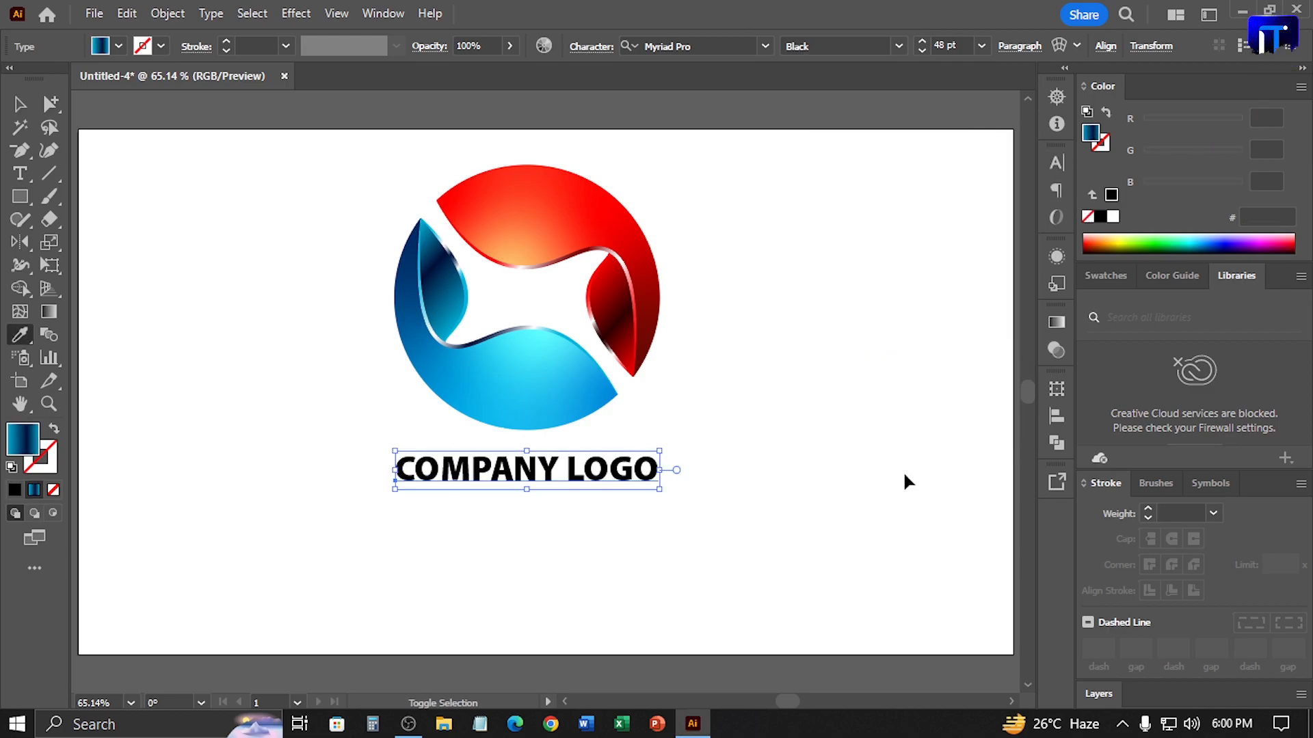
- Convert the COMPANY LOGO text to outlines and fill it with the dark-blue gradient sampled from the emblem's blue inner leaf
key(ctrl+shift+o)
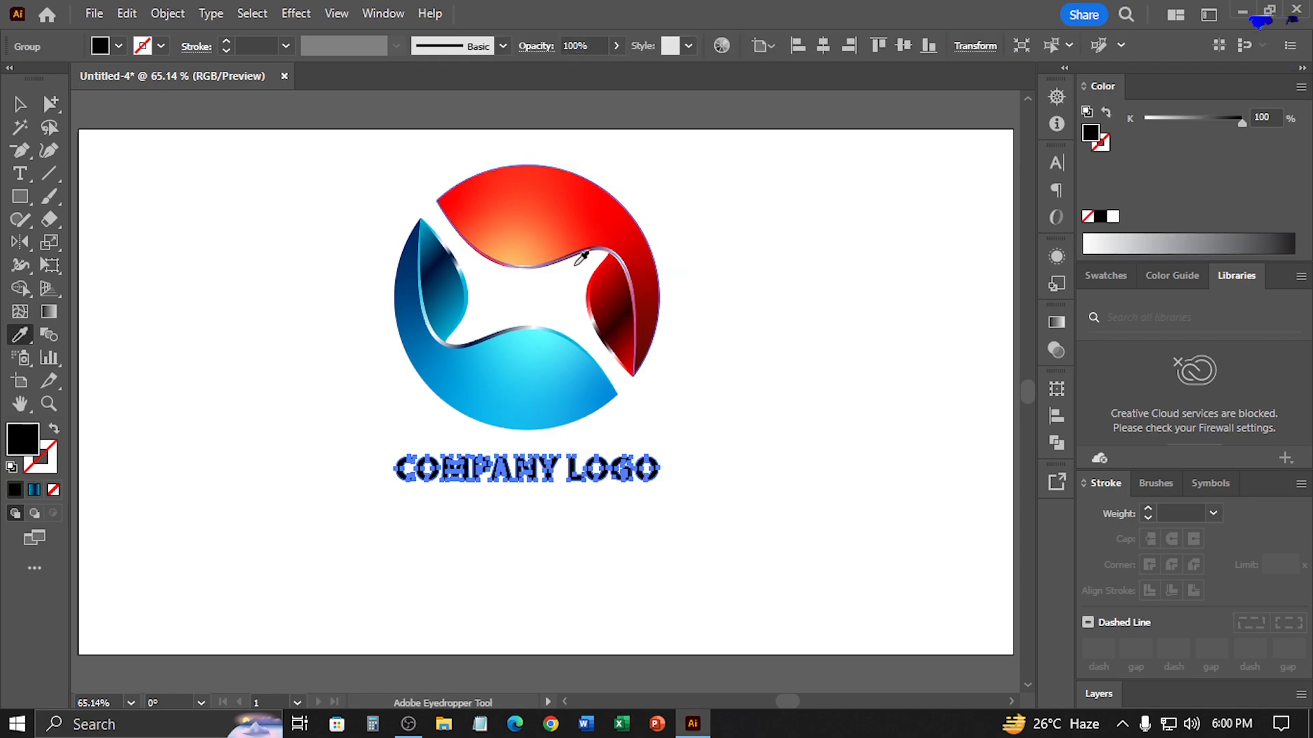
click(511, 398)
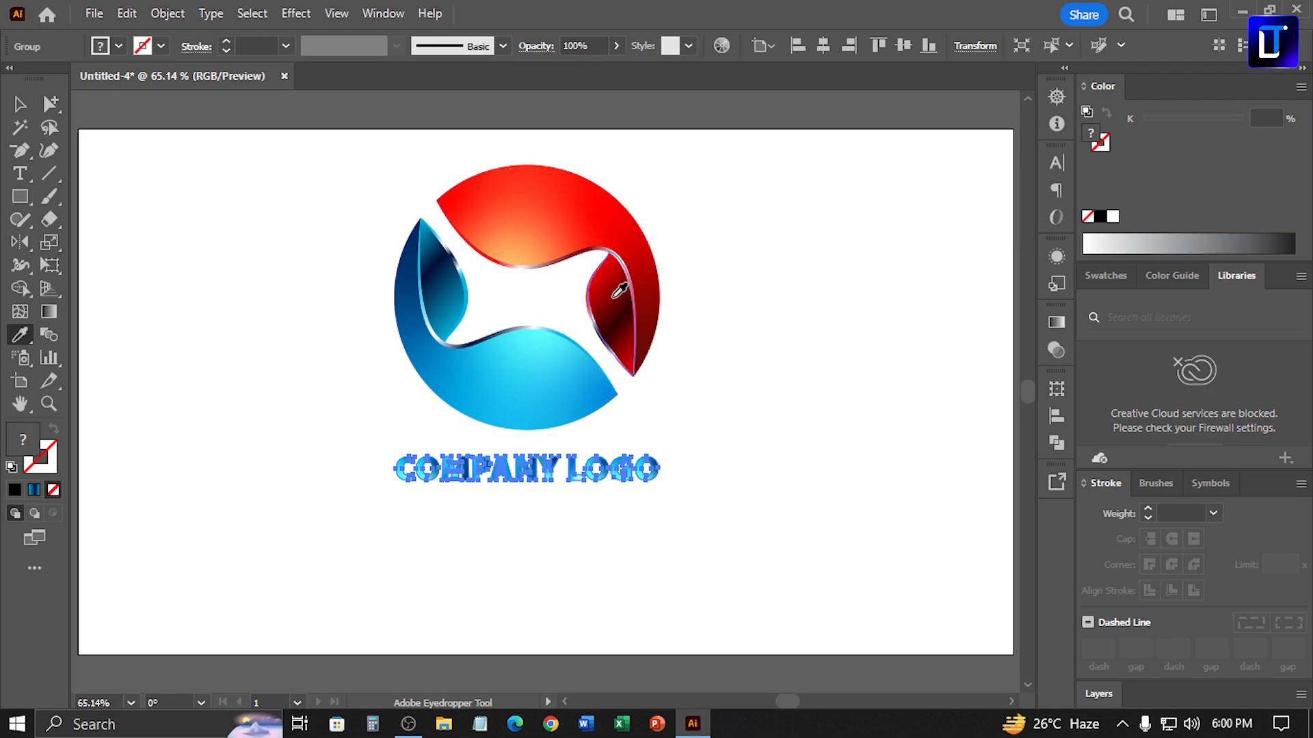
click(619, 291)
click(437, 300)
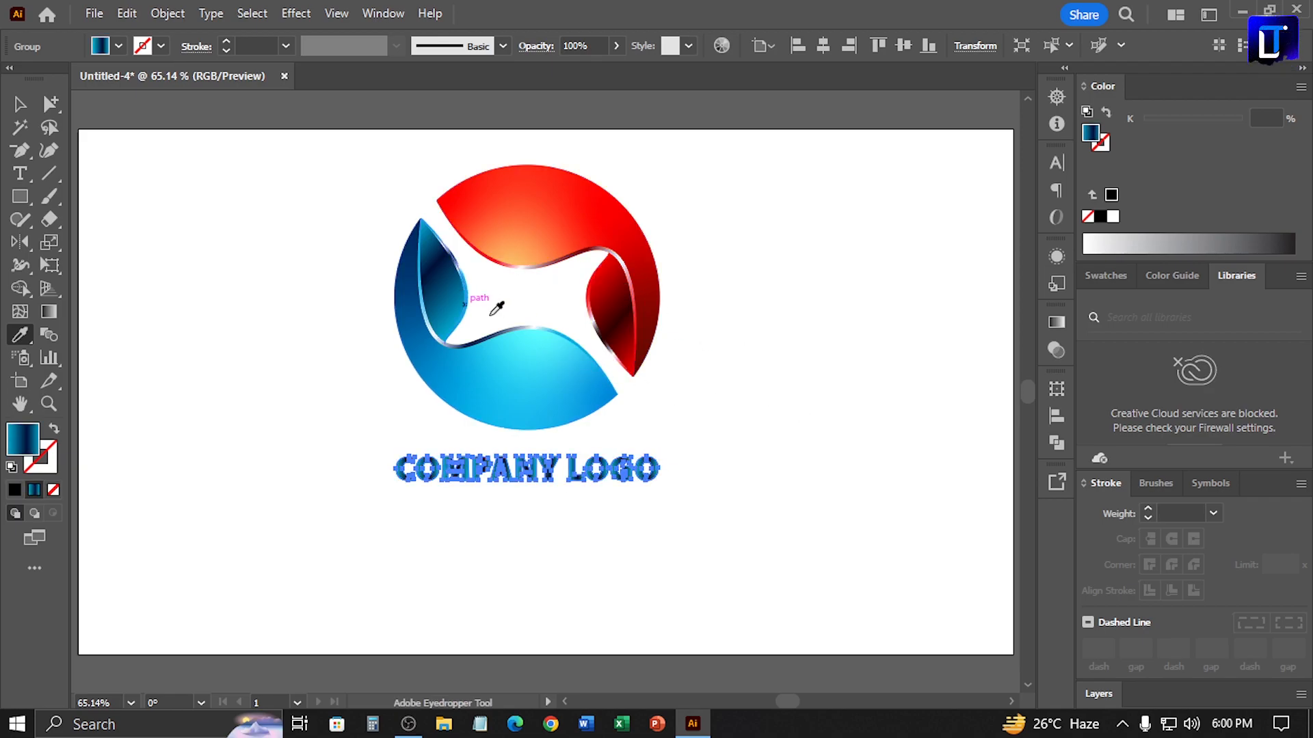
key(ctrl+shift+a)
- Enlarge the emblem and its caption together to about 125 percent and move them down fully inside the artboard
click(15, 106)
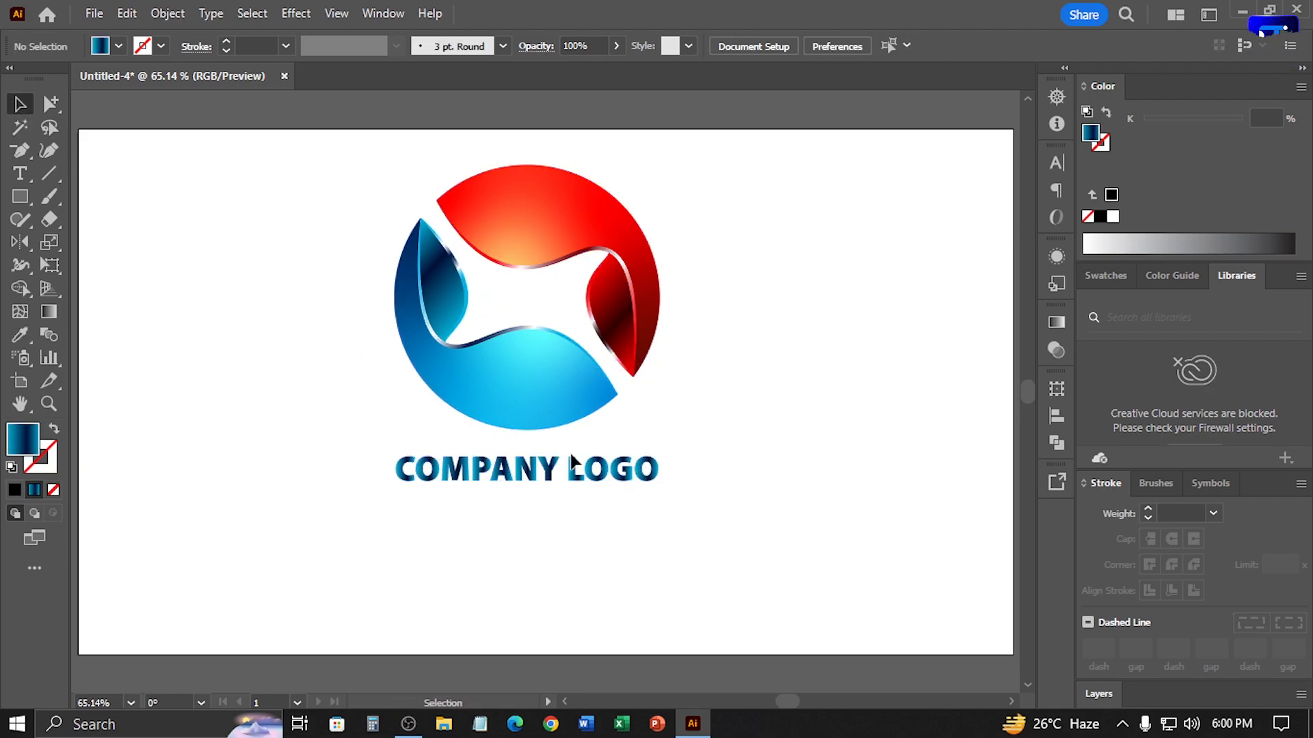
click(605, 476)
drag(665, 484, 740, 523)
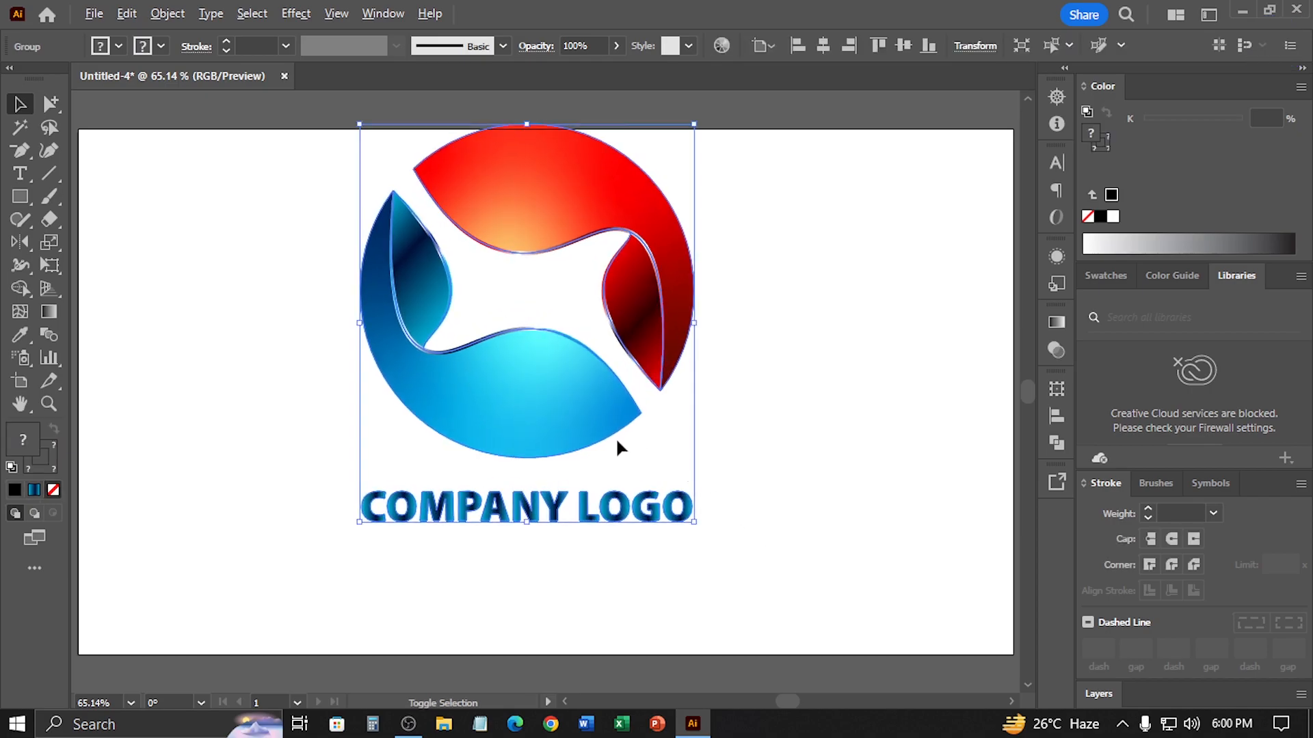
drag(579, 415, 577, 451)
click(733, 507)
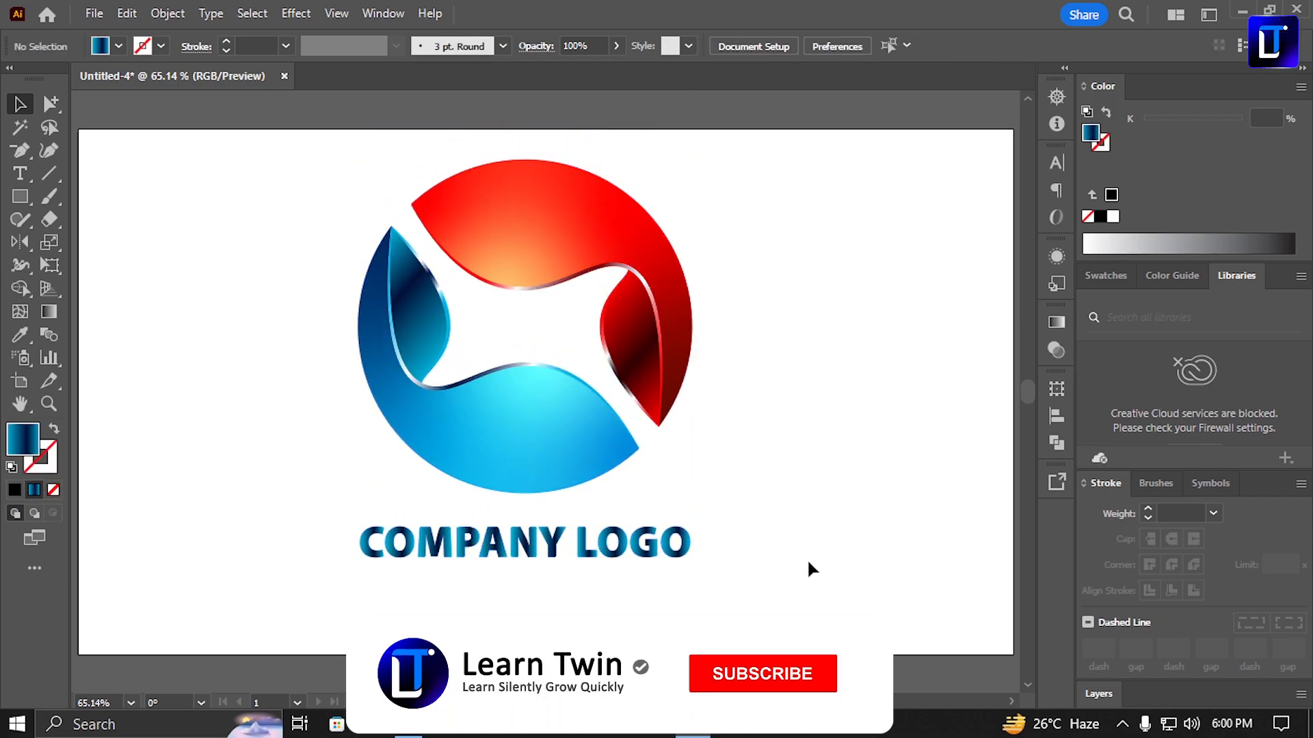
- Center the emblem and caption group horizontally and vertically on the artboard, and deselect it
click(609, 440)
click(823, 45)
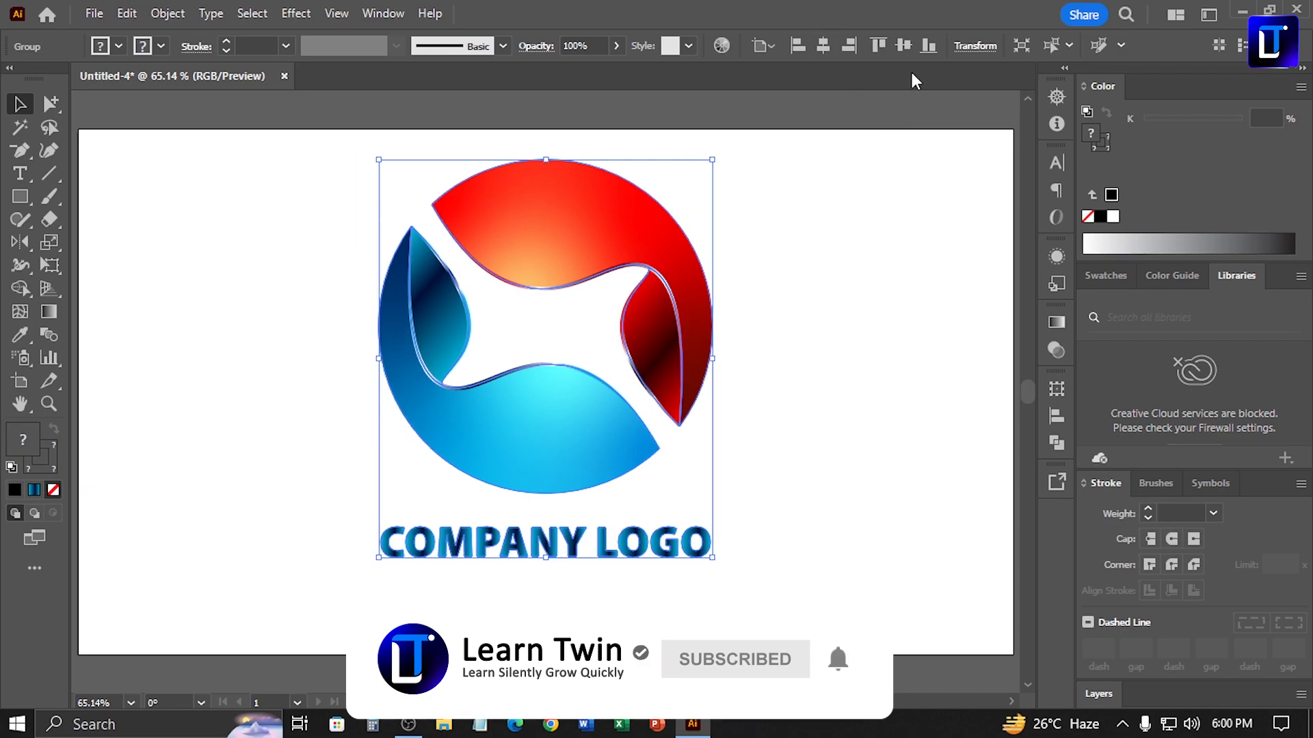
click(903, 45)
click(905, 193)
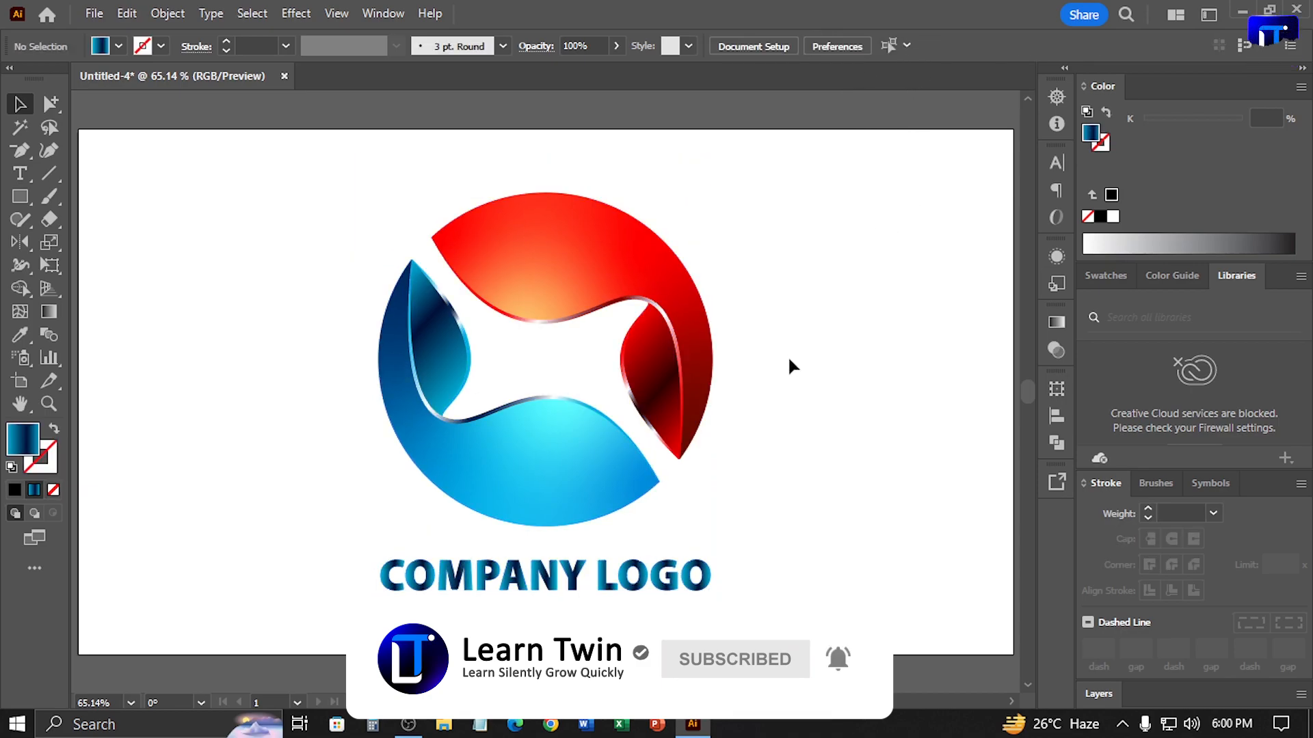